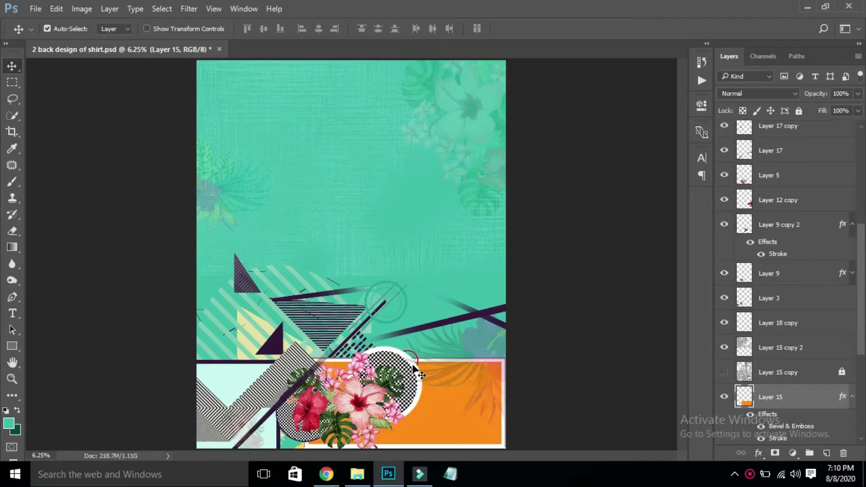
Open the '3 seleeveee' sleeve reference image (W 40, H 25) as a new document beside the shirt back
{"action": "left_click", "coordinate": [357, 483]}
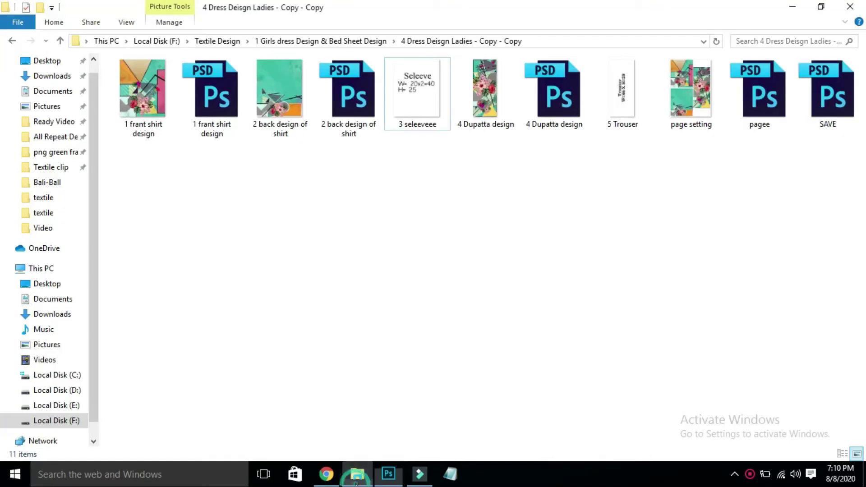
{"action": "mouse_move", "coordinate": [418, 90]}
{"action": "left_mouse_down"}
{"action": "mouse_move", "coordinate": [464, 239]}
{"action": "mouse_move", "coordinate": [763, 155]}
{"action": "mouse_move", "coordinate": [586, 240]}
{"action": "left_mouse_up"}
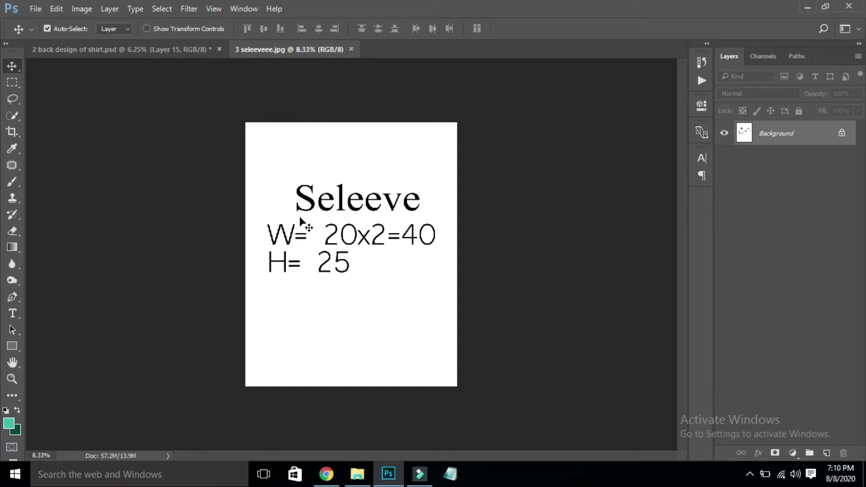
Copy the striped zigzag layer into the sleeve file and scale it to about 36% at the bottom-left
{"action": "left_click", "coordinate": [188, 51]}
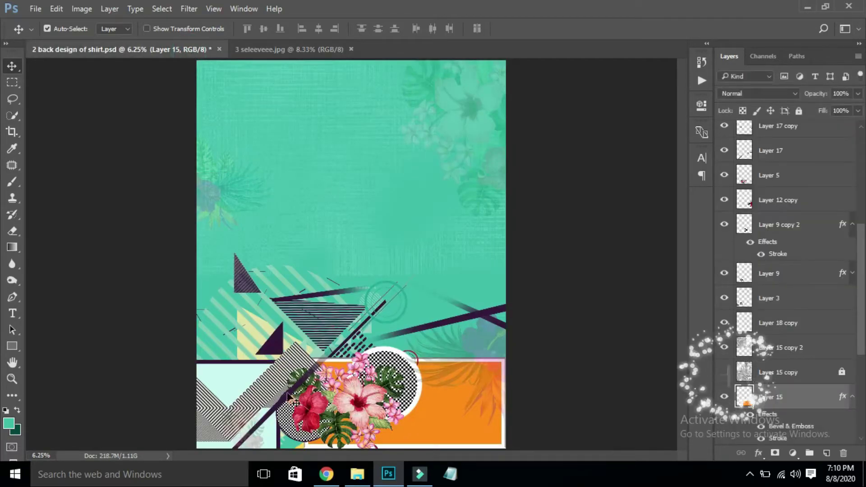
{"action": "mouse_move", "coordinate": [263, 400]}
{"action": "left_mouse_down"}
{"action": "mouse_move", "coordinate": [295, 74]}
{"action": "mouse_move", "coordinate": [356, 315]}
{"action": "left_mouse_up"}
{"action": "key", "text": "ctrl+t"}
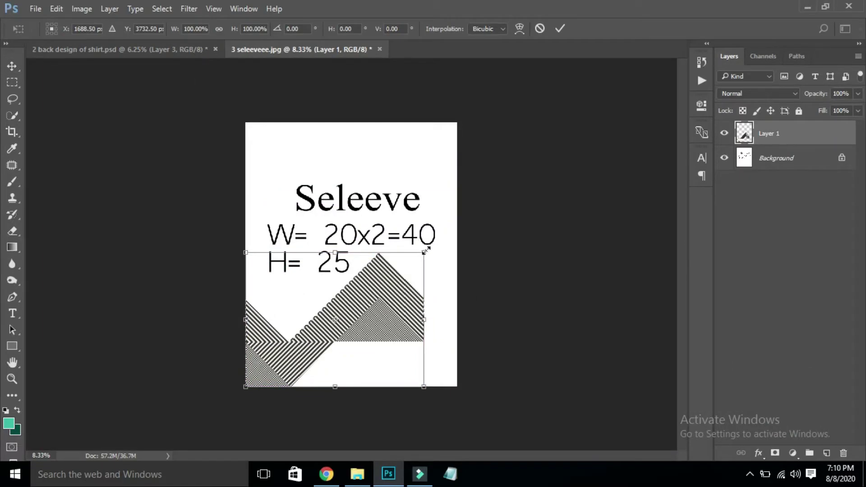
{"action": "left_click_drag", "start_coordinate": [425, 250], "coordinate": [310, 336]}
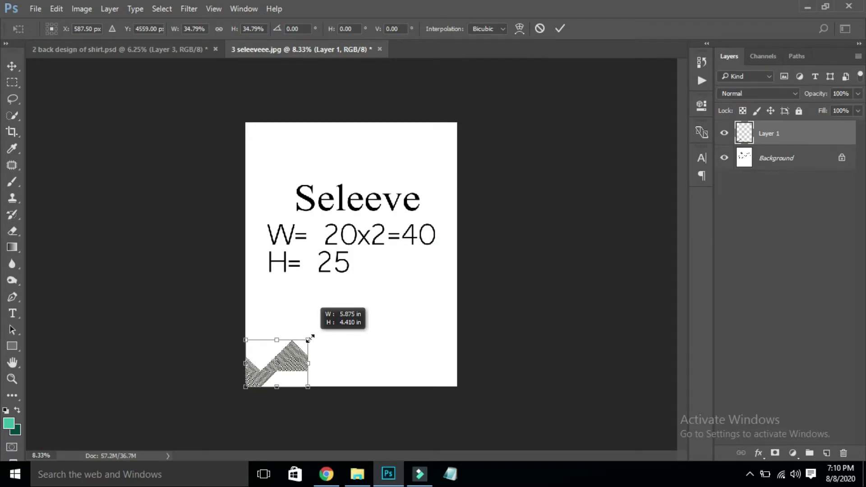
{"action": "left_click_drag", "start_coordinate": [311, 337], "coordinate": [313, 337]}
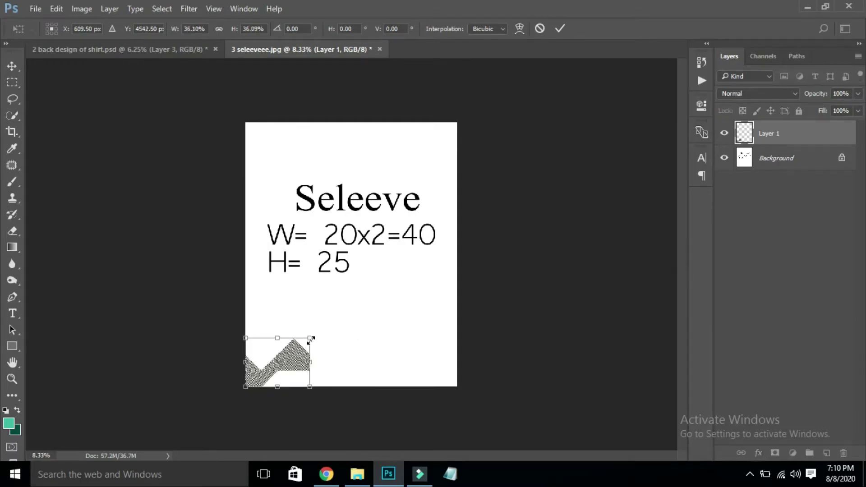
{"action": "double_click", "coordinate": [291, 365]}
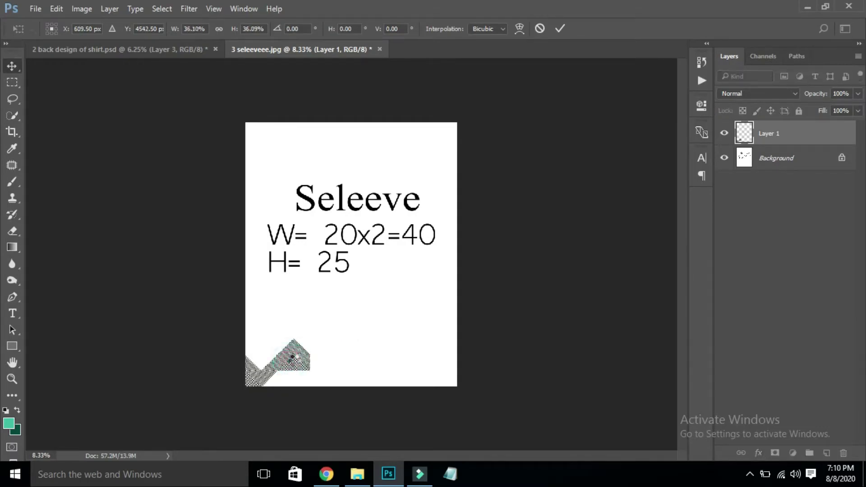
Alt-drag three copies of the striped zigzag rightward along the sleeve's bottom edge
{"action": "left_click_drag", "start_coordinate": [291, 360], "coordinate": [352, 356]}
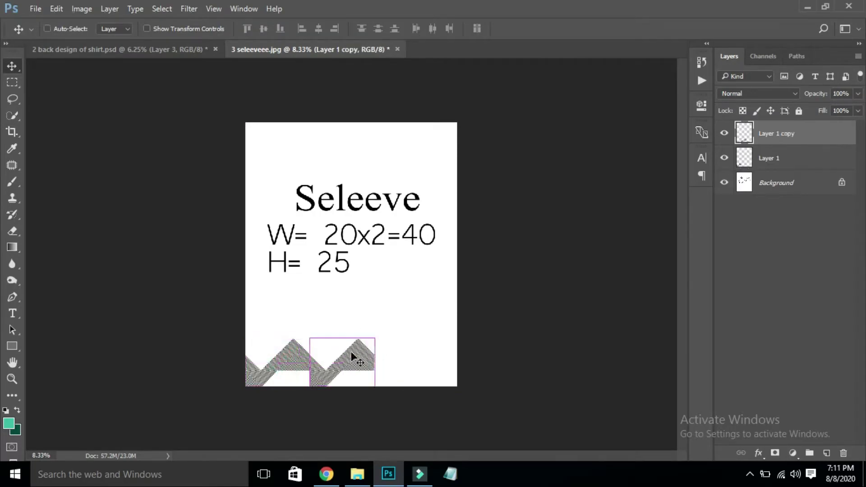
{"action": "key", "text": "ctrl+plus"}
{"action": "mouse_move", "coordinate": [354, 419]}
{"action": "left_mouse_down"}
{"action": "mouse_move", "coordinate": [402, 422]}
{"action": "mouse_move", "coordinate": [449, 406]}
{"action": "left_mouse_up"}
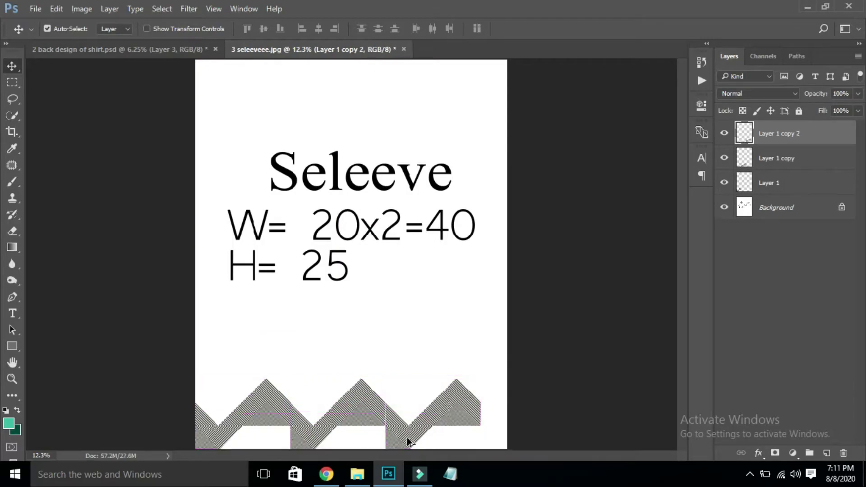
{"action": "left_click_drag", "start_coordinate": [408, 441], "coordinate": [493, 430]}
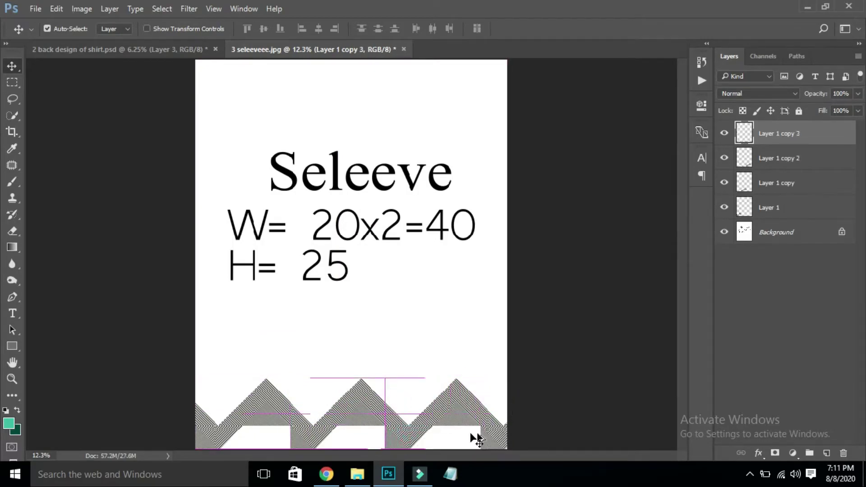
Nudge the right-hand zigzag copies left to close the seams, toggling visibility to check alignment
{"action": "left_click", "coordinate": [426, 420], "text": "shift"}
{"action": "key", "text": "shift+Left"}
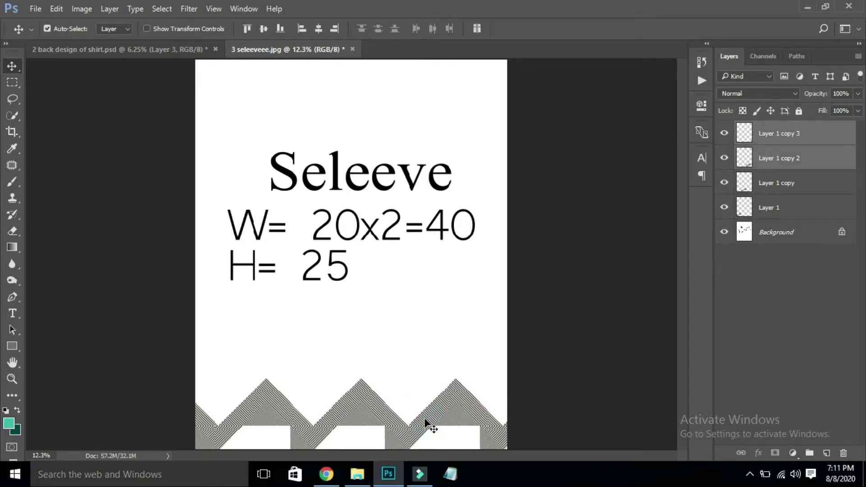
{"action": "left_click", "coordinate": [724, 182]}
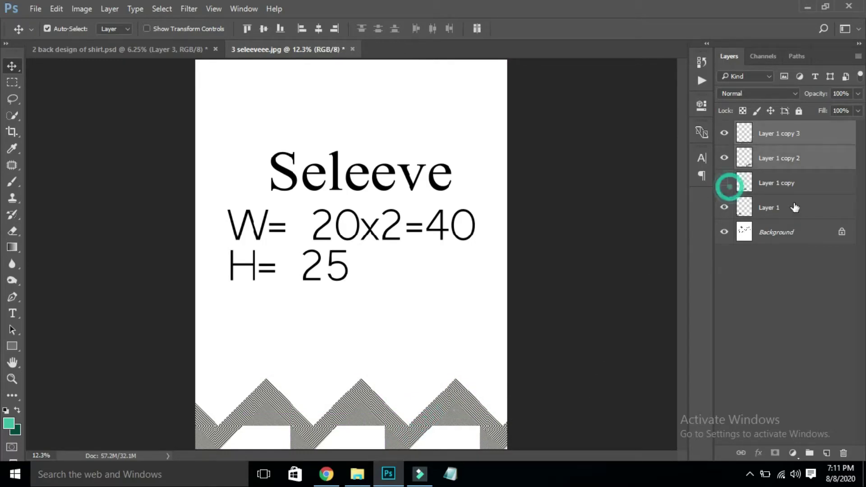
{"action": "left_click", "coordinate": [794, 204]}
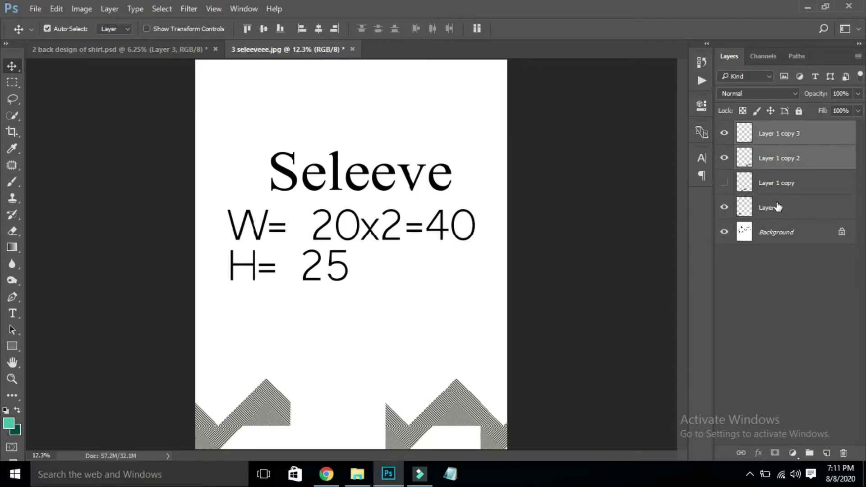
{"action": "left_click", "coordinate": [724, 183]}
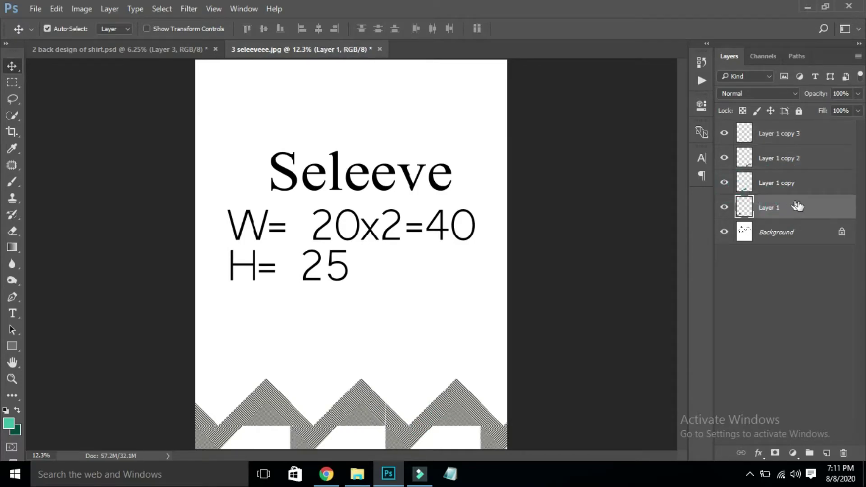
{"action": "left_click", "coordinate": [815, 140], "text": "shift"}
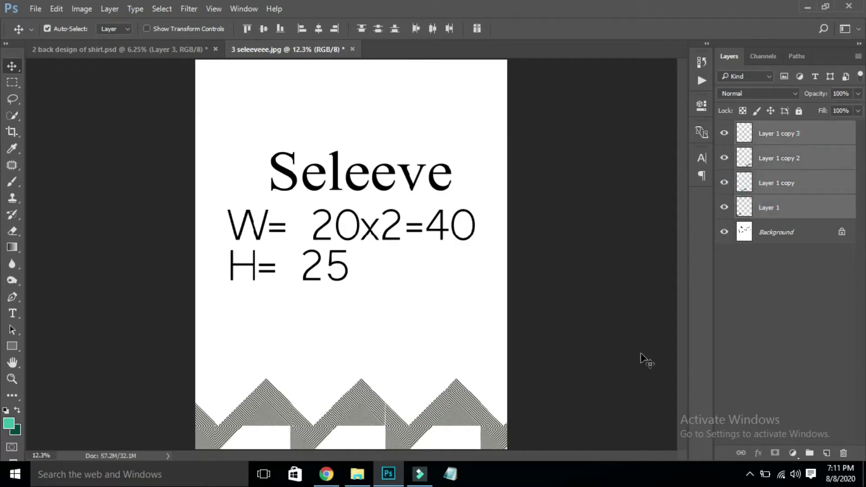
{"action": "left_click", "coordinate": [537, 366], "text": "ctrl"}
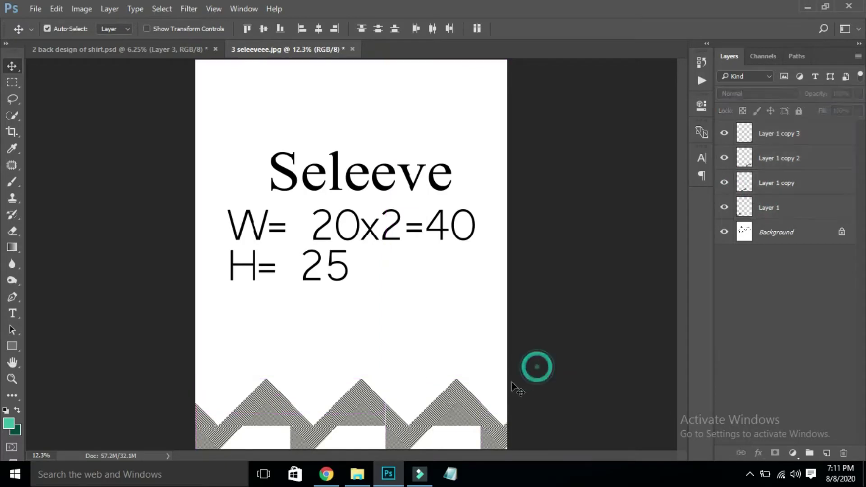
Select all four zigzag copies and shrink them together with Free Transform
{"action": "left_click_drag", "start_coordinate": [539, 387], "coordinate": [439, 447]}
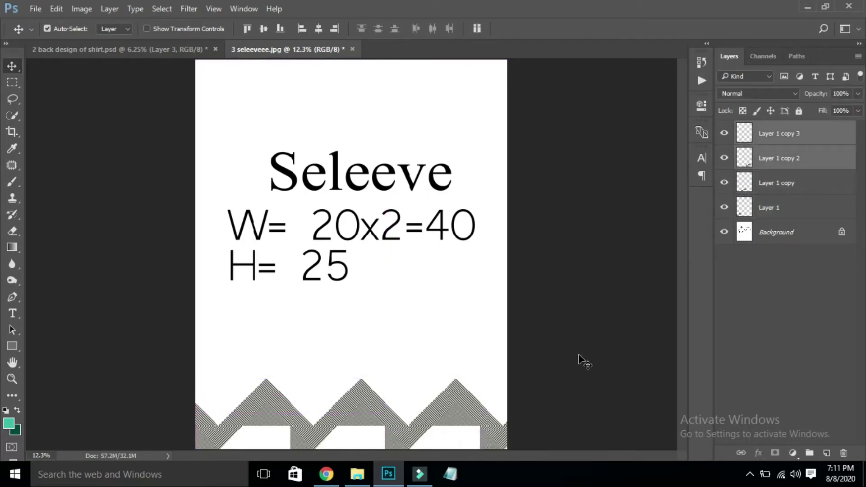
{"action": "left_click_drag", "start_coordinate": [582, 364], "coordinate": [75, 477]}
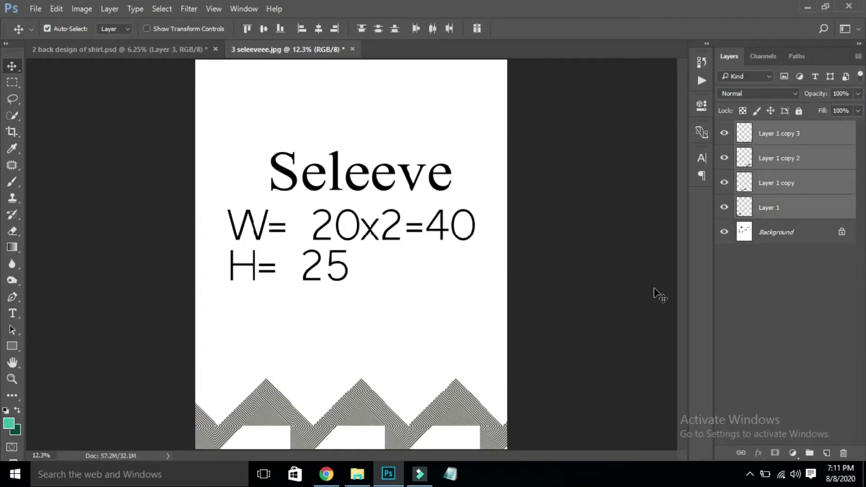
{"action": "key", "text": "ctrl+t"}
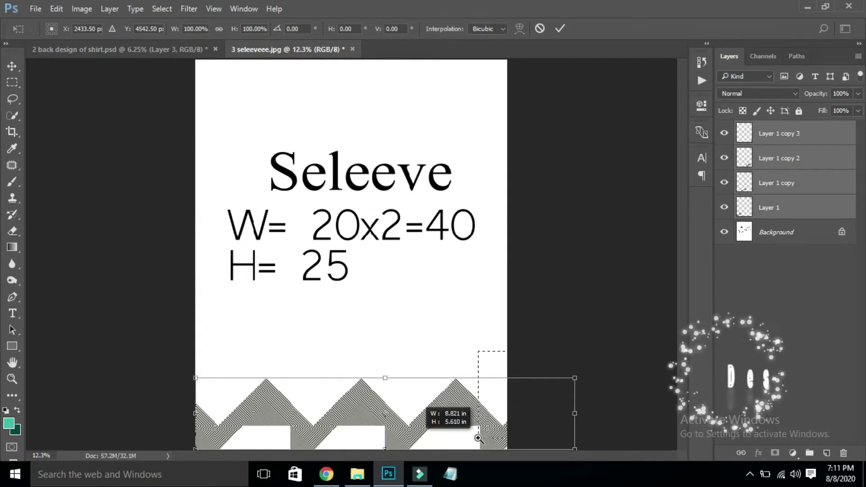
{"action": "left_click_drag", "start_coordinate": [506, 350], "coordinate": [478, 438]}
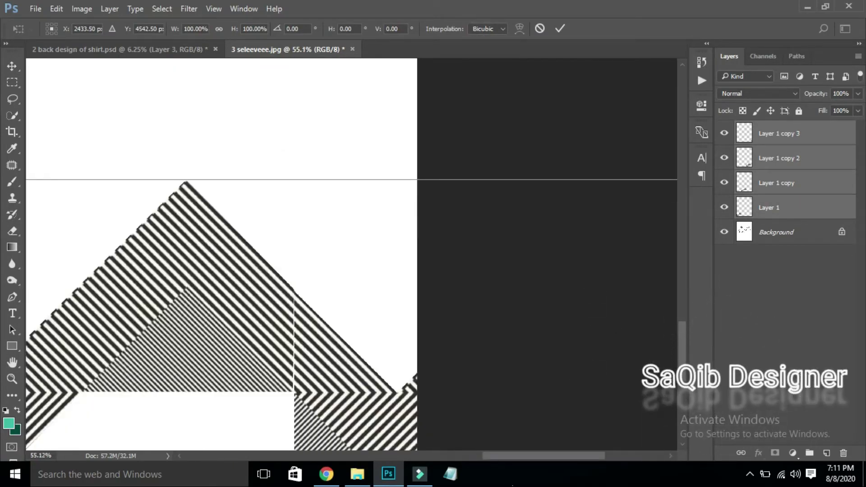
{"action": "left_click_drag", "start_coordinate": [532, 455], "coordinate": [541, 456]}
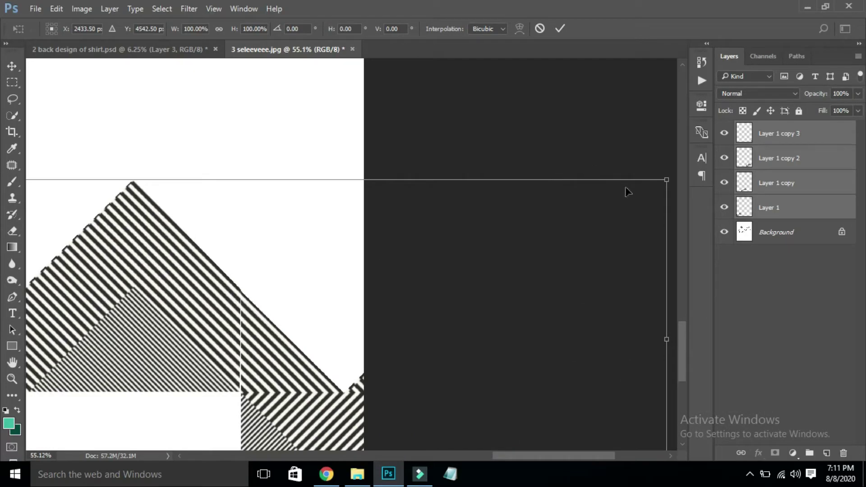
{"action": "left_click_drag", "start_coordinate": [663, 178], "coordinate": [370, 277]}
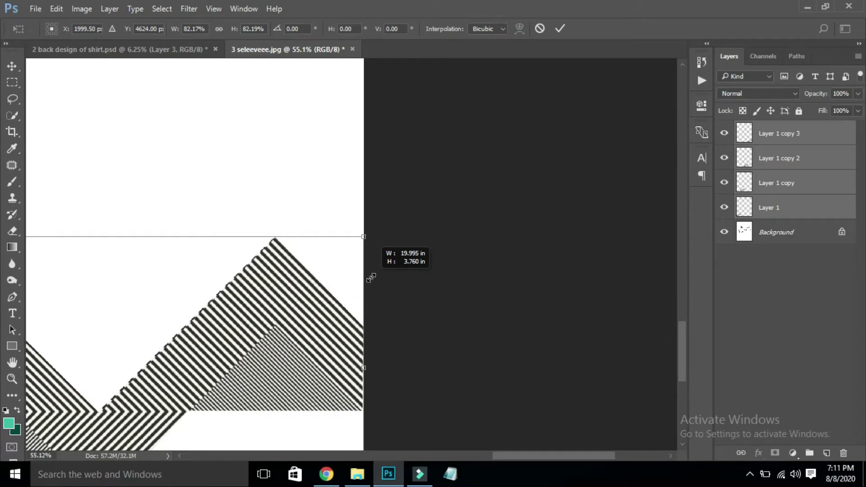
{"action": "left_click_drag", "start_coordinate": [370, 278], "coordinate": [371, 278]}
{"action": "left_click_drag", "start_coordinate": [535, 458], "coordinate": [505, 459]}
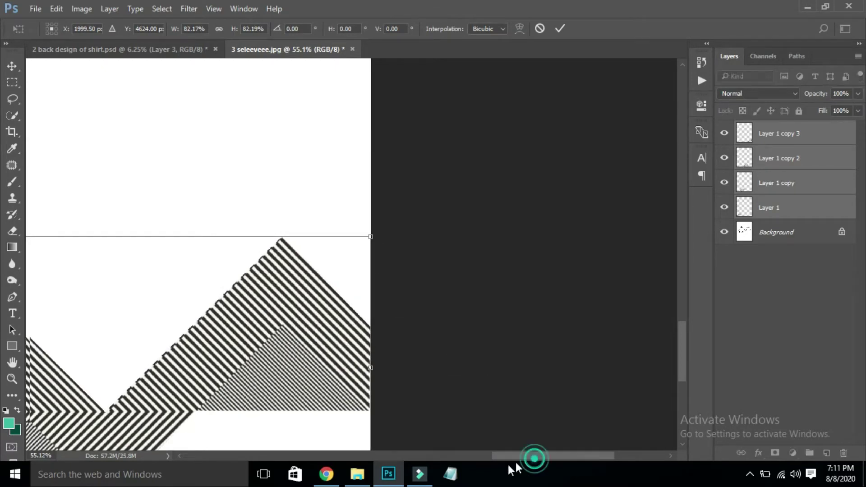
Fine-tune the zigzag row's scale to 82.19% while zoomed on its edge, then commit
{"action": "left_click_drag", "start_coordinate": [555, 218], "coordinate": [412, 301]}
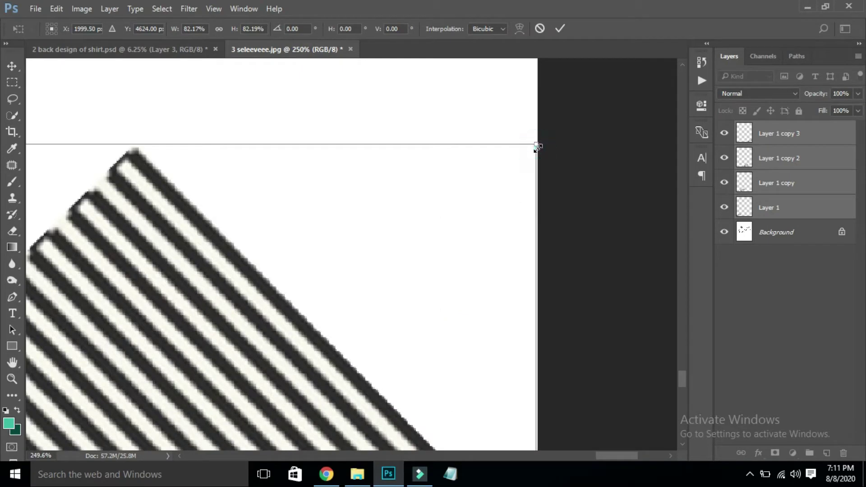
{"action": "left_click_drag", "start_coordinate": [536, 147], "coordinate": [535, 152]}
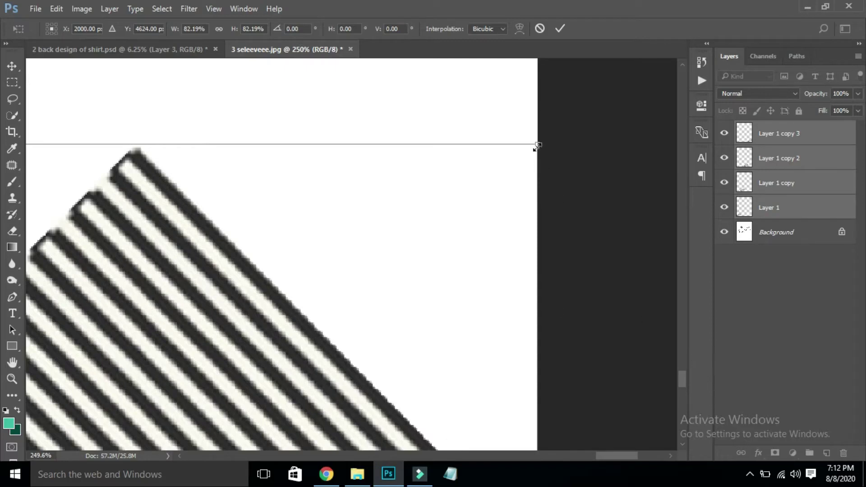
{"action": "left_click_drag", "start_coordinate": [537, 145], "coordinate": [514, 158]}
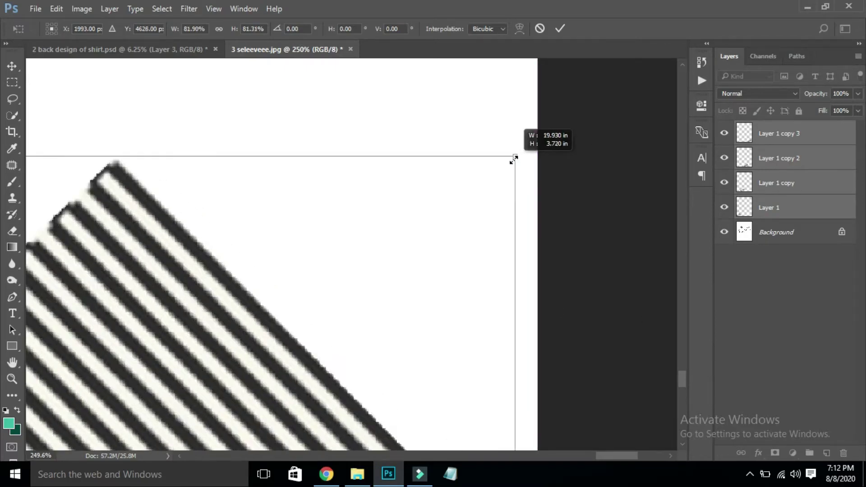
{"action": "left_click_drag", "start_coordinate": [683, 378], "coordinate": [683, 404]}
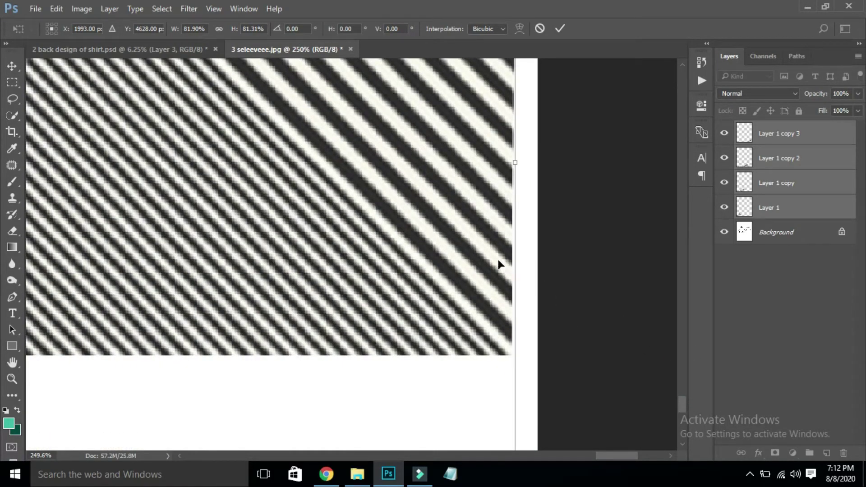
{"action": "key", "text": "ctrl+z"}
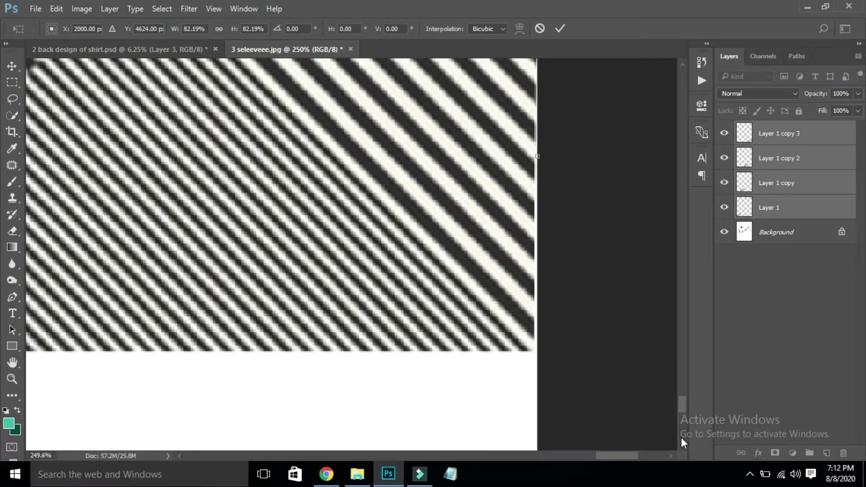
{"action": "left_click_drag", "start_coordinate": [683, 400], "coordinate": [680, 386]}
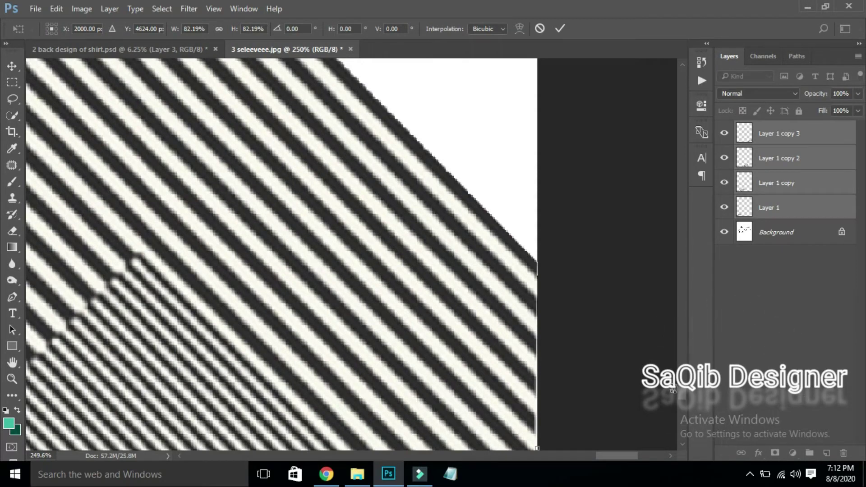
{"action": "mouse_move", "coordinate": [681, 391]}
{"action": "left_mouse_down"}
{"action": "mouse_move", "coordinate": [578, 235]}
{"action": "mouse_move", "coordinate": [520, 273]}
{"action": "left_mouse_up"}
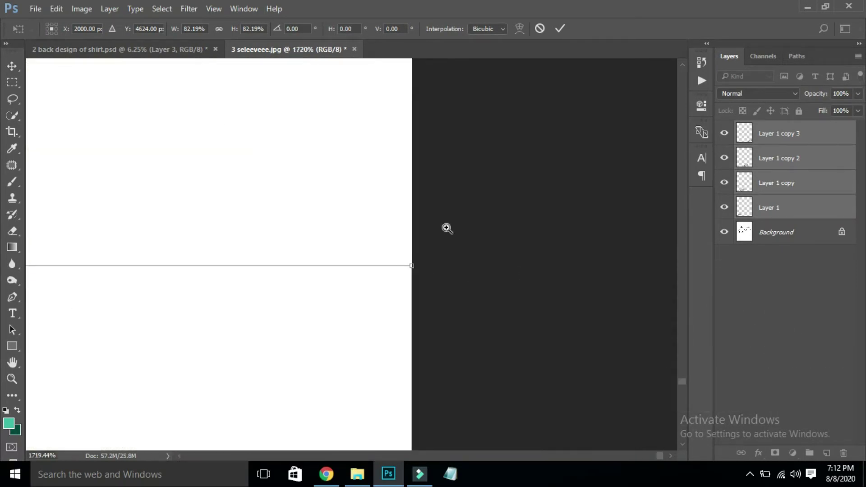
{"action": "left_click_drag", "start_coordinate": [447, 228], "coordinate": [400, 289]}
{"action": "mouse_move", "coordinate": [374, 264]}
{"action": "left_mouse_down"}
{"action": "mouse_move", "coordinate": [699, 392]}
{"action": "mouse_move", "coordinate": [686, 407]}
{"action": "left_mouse_up"}
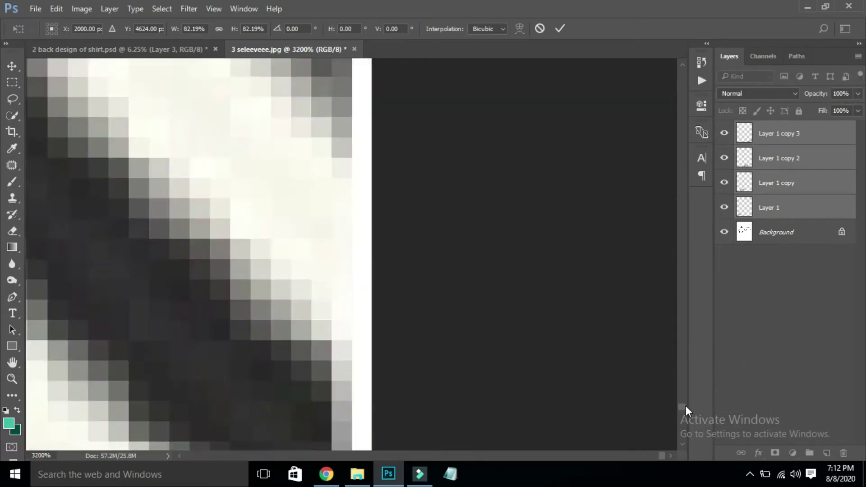
{"action": "key", "text": "ctrl+minus"}
{"action": "key", "text": "ctrl+minus"}
{"action": "key", "text": "ctrl+minus"}
{"action": "key", "text": "ctrl+minus"}
{"action": "key", "text": "ctrl+minus"}
{"action": "key", "text": "ctrl+minus"}
{"action": "key", "text": "ctrl+minus"}
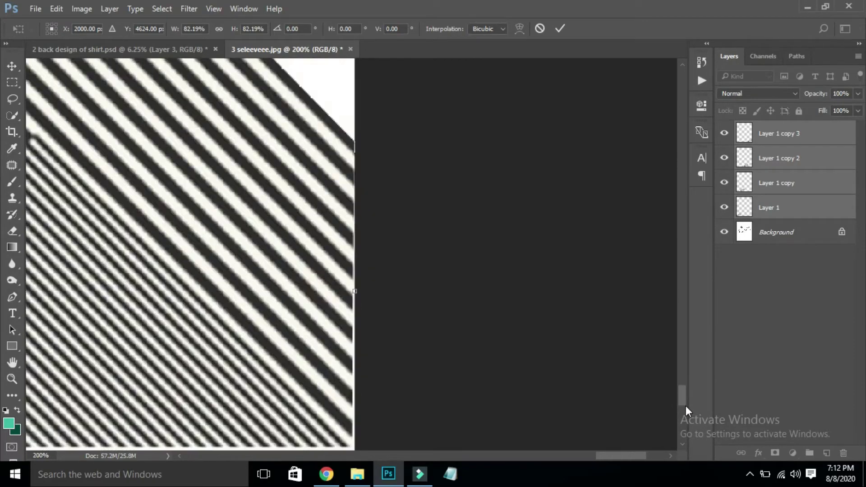
{"action": "key", "text": "ctrl+minus"}
{"action": "key", "text": "ctrl+minus"}
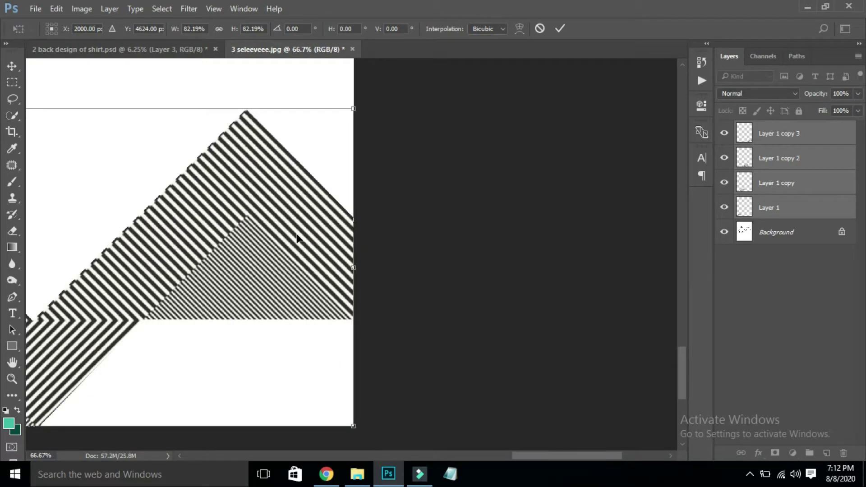
{"action": "key", "text": "Return"}
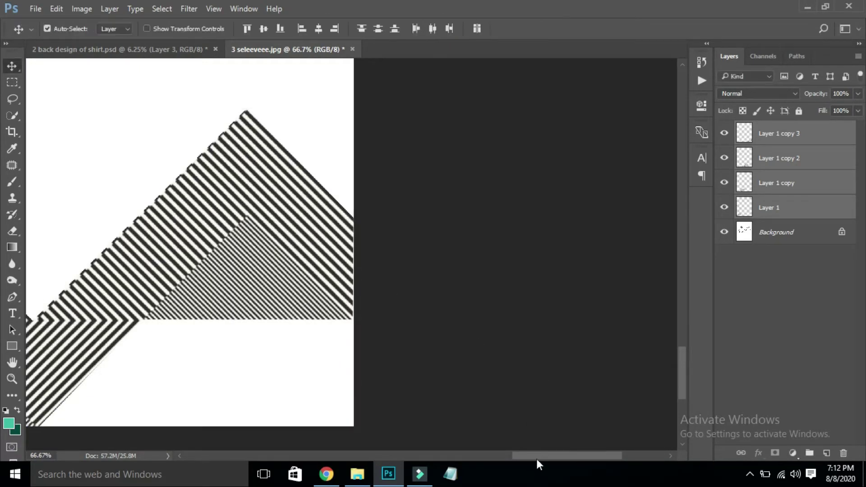
Nudge the right-hand zigzag copy upward so its stripes line up
{"action": "left_click_drag", "start_coordinate": [537, 459], "coordinate": [481, 459]}
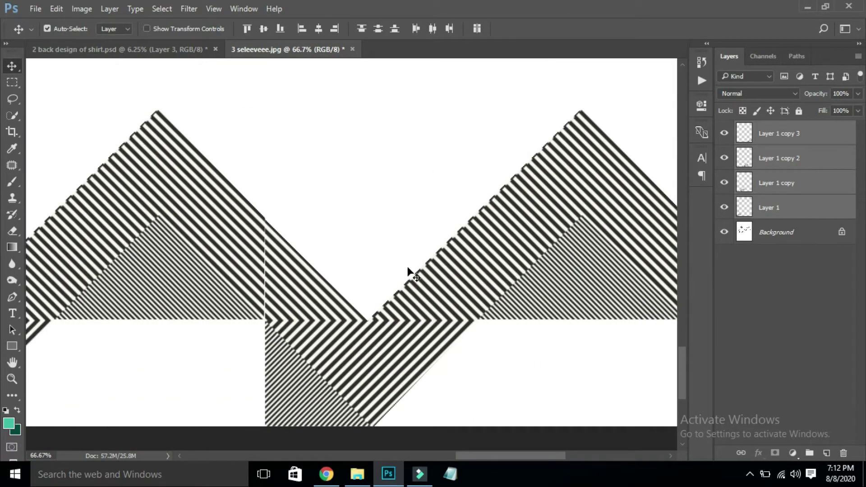
{"action": "left_click", "coordinate": [408, 258]}
{"action": "left_click", "coordinate": [405, 321]}
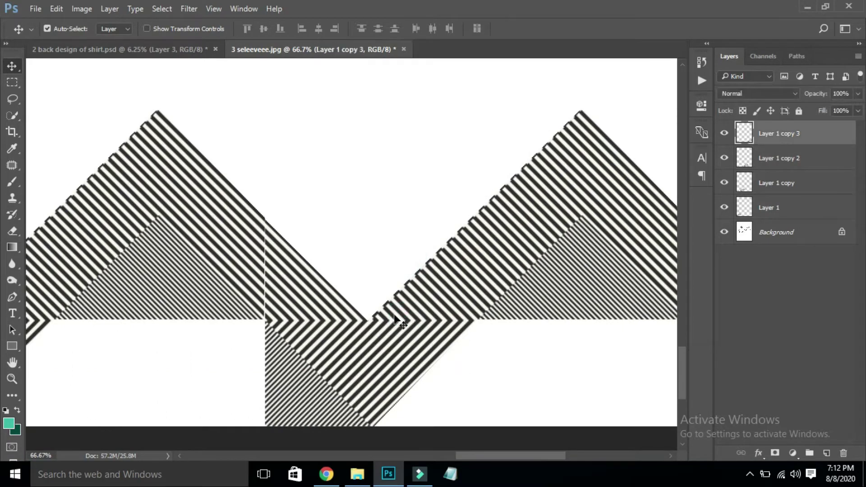
{"action": "key", "text": "Up"}
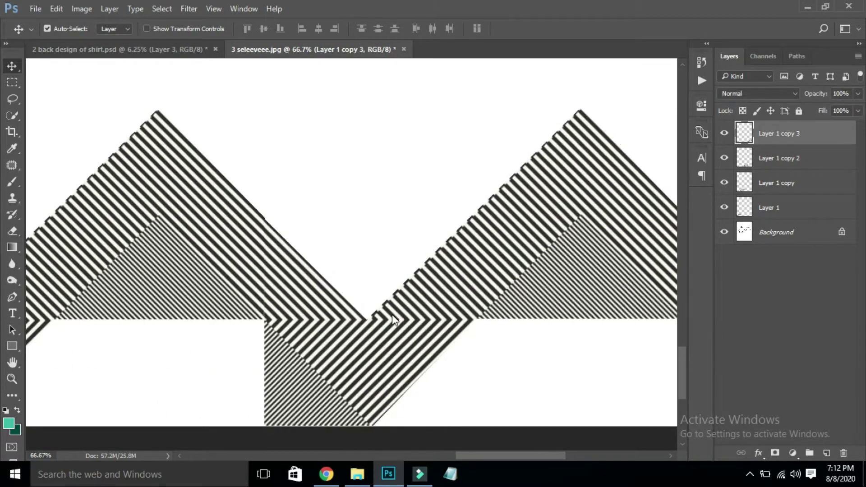
{"action": "key", "text": "Up"}
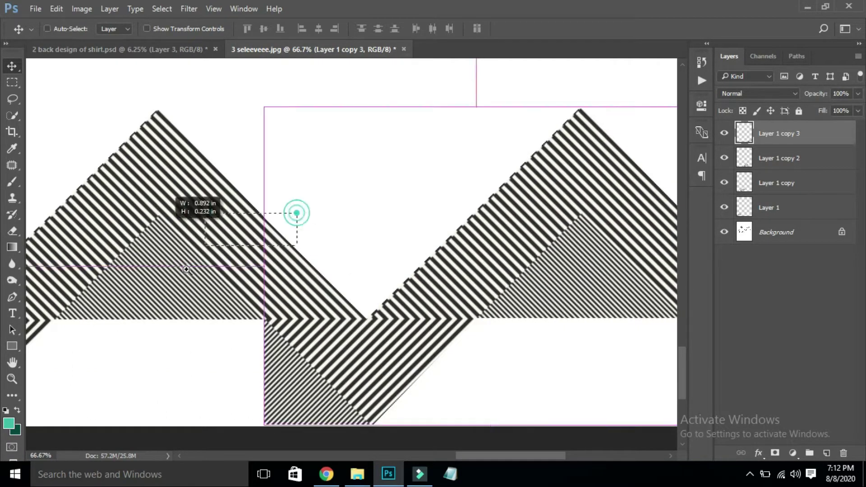
{"action": "scroll", "coordinate": [298, 214], "scroll_direction": "up", "scroll_amount": 5}
{"action": "key", "text": "Up"}
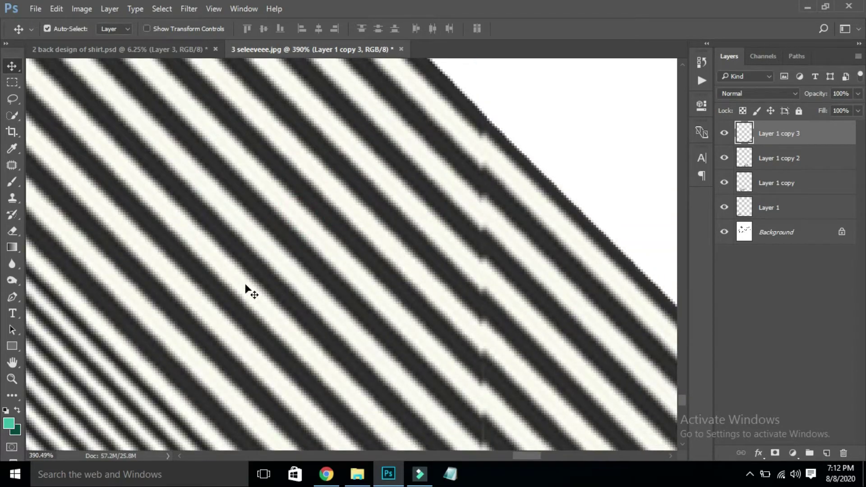
{"action": "key", "text": "Up"}
{"action": "key", "text": "ctrl+0"}
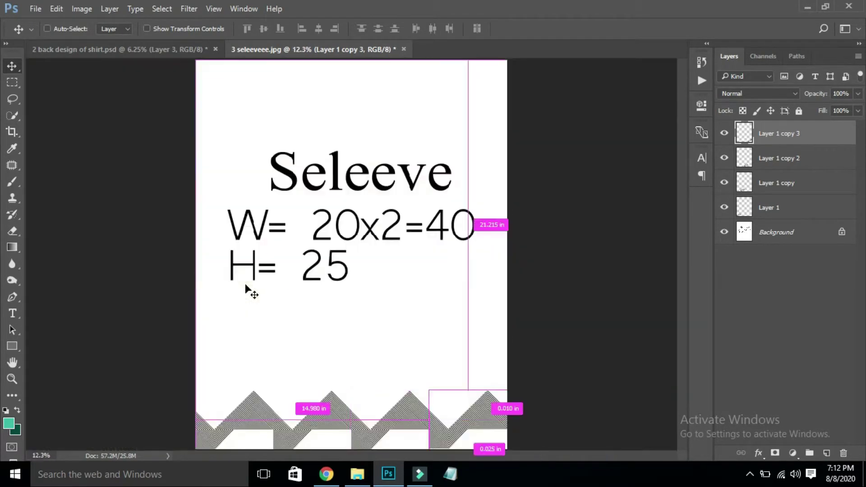
Stretch all four zigzag layers together to a width of exactly 20 inches
{"action": "left_click", "coordinate": [785, 208], "text": "shift"}
{"action": "key", "text": "ctrl+t"}
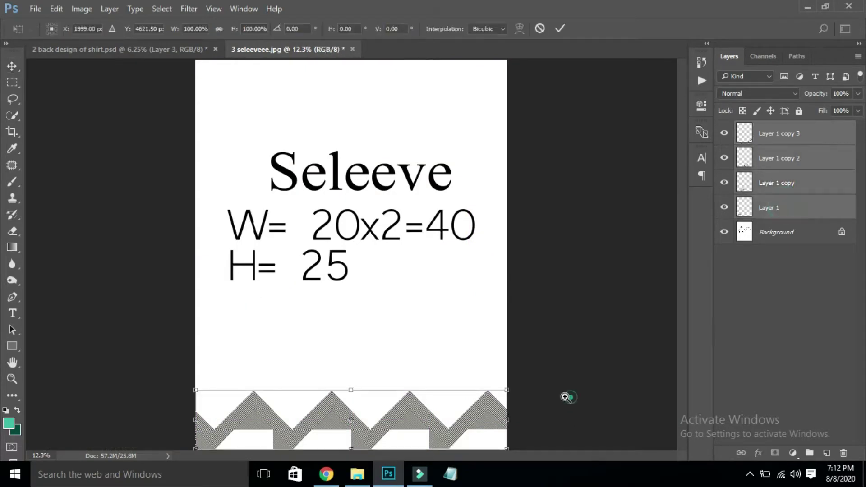
{"action": "left_click_drag", "start_coordinate": [493, 430], "coordinate": [555, 394]}
{"action": "left_click_drag", "start_coordinate": [539, 217], "coordinate": [479, 368]}
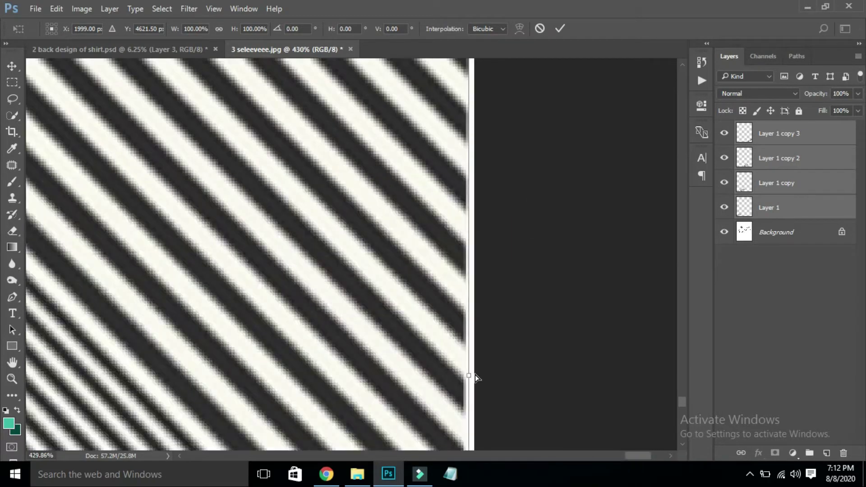
{"action": "left_click_drag", "start_coordinate": [471, 379], "coordinate": [474, 380]}
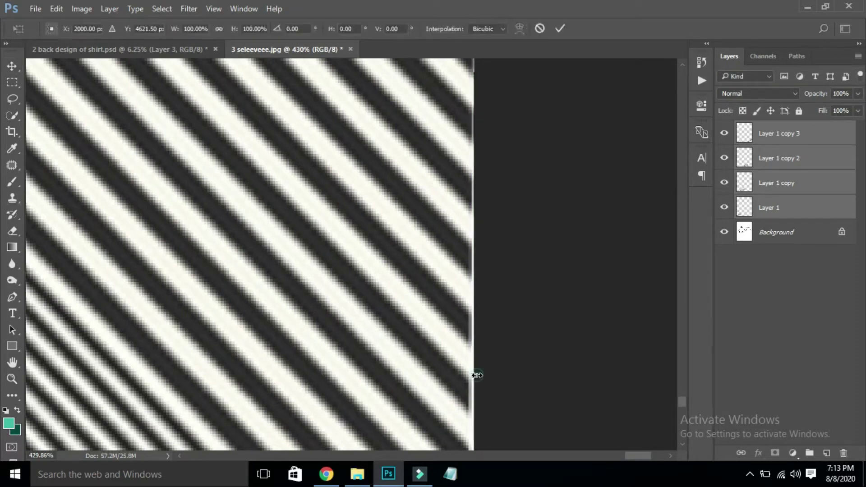
{"action": "left_click_drag", "start_coordinate": [476, 375], "coordinate": [481, 376]}
{"action": "key", "text": "Return"}
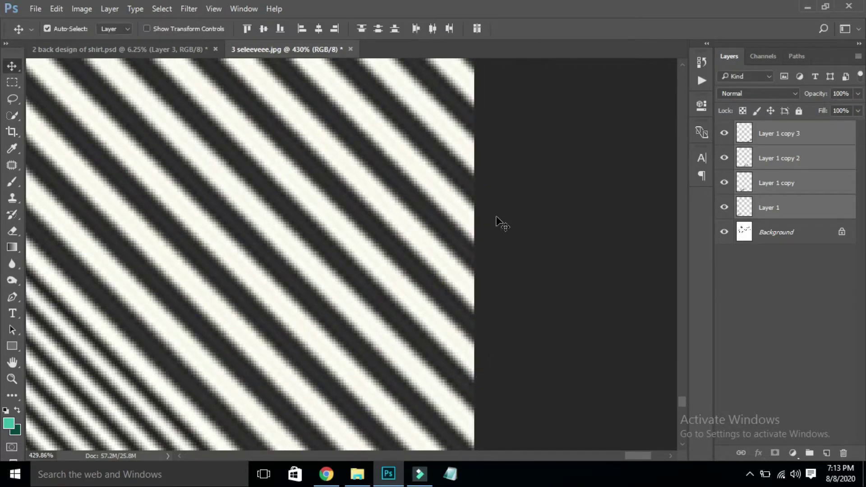
{"action": "key", "text": "ctrl+0"}
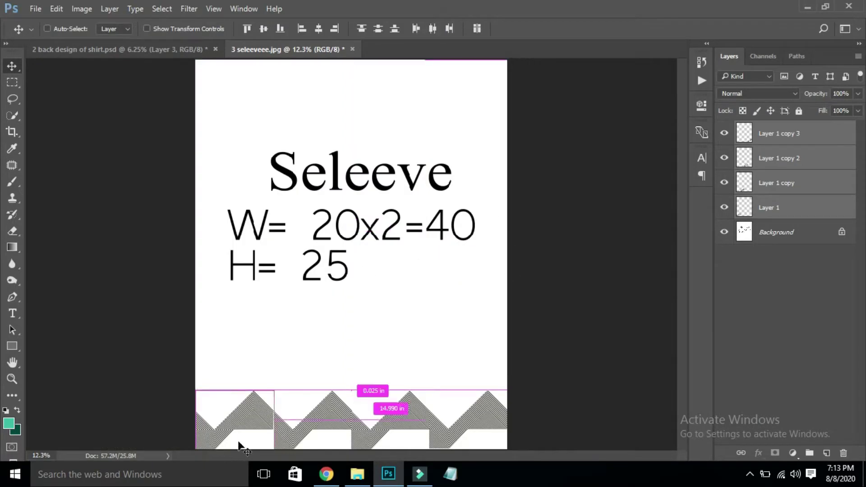
Shift the copies other than Layer 1 left and up to close the seams
{"action": "left_click", "coordinate": [329, 374], "text": "ctrl"}
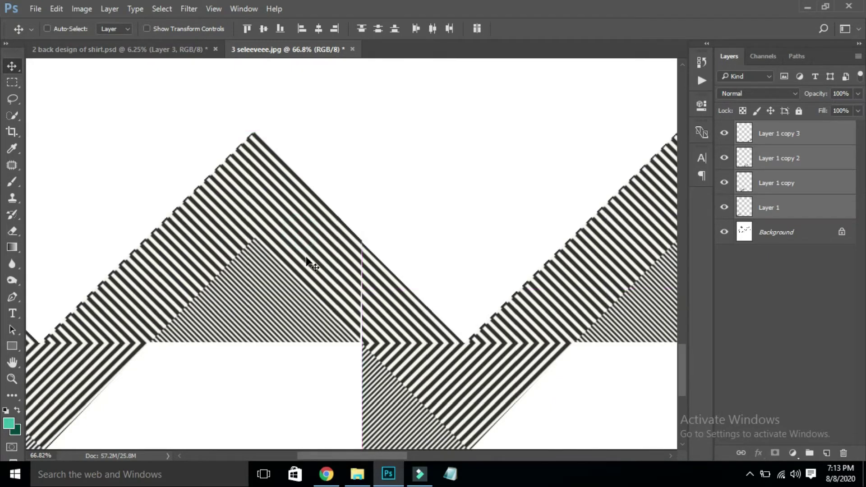
{"action": "left_click", "coordinate": [724, 207]}
{"action": "left_click", "coordinate": [789, 209], "text": "ctrl"}
{"action": "key", "text": "Left"}
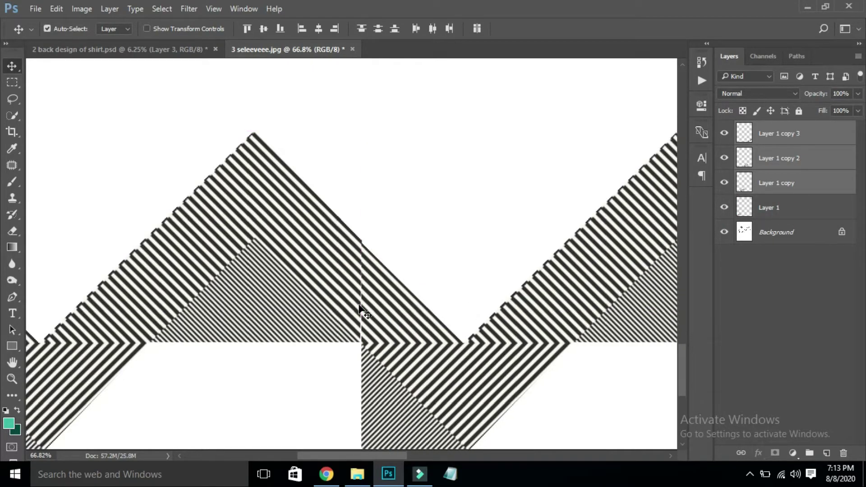
{"action": "key", "text": "Left"}
{"action": "key", "text": "Left"}
{"action": "key", "text": "Up"}
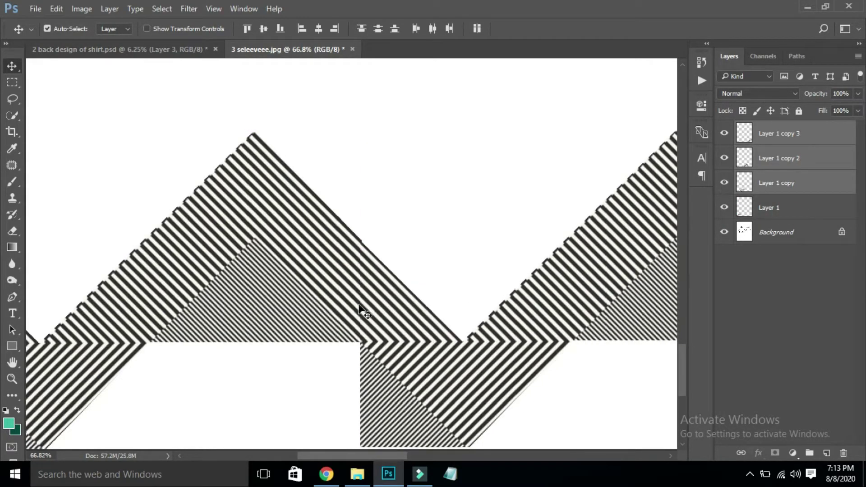
{"action": "key", "text": "Up"}
{"action": "key", "text": "Up"}
{"action": "key", "text": "Up"}
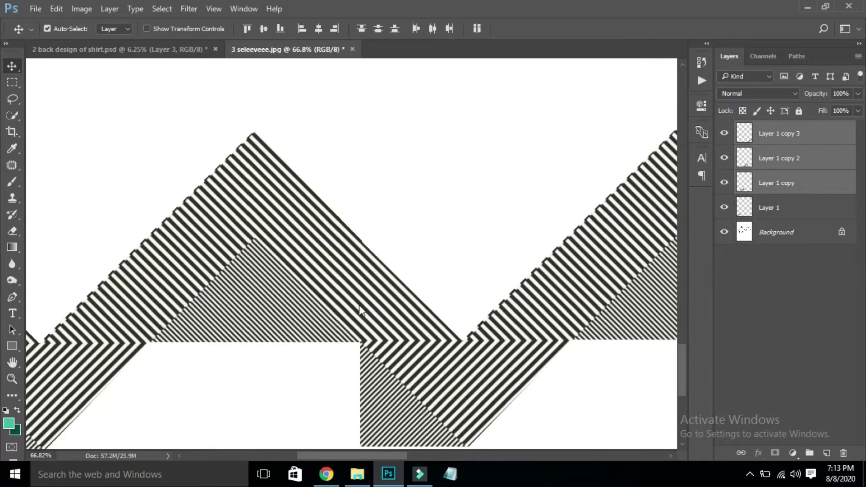
{"action": "key", "text": "ctrl+0"}
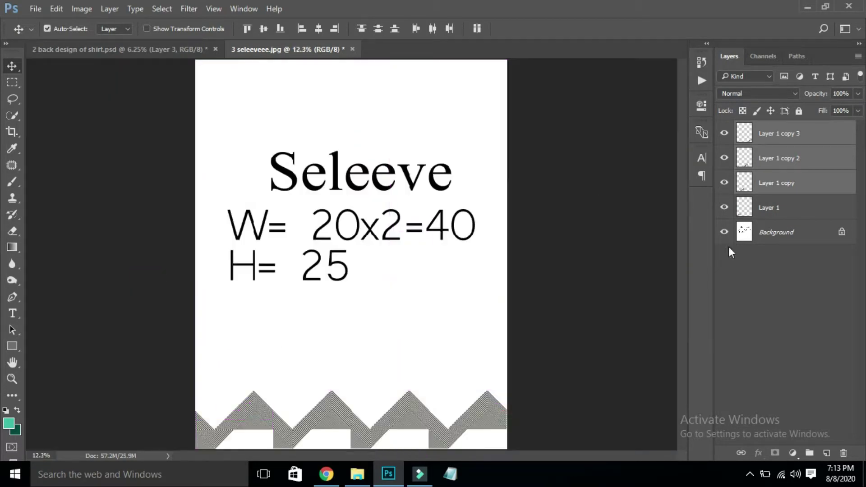
Fill the sleeve Background with teal sampled from the shirt back design using Alt+Backspace
{"action": "left_click", "coordinate": [142, 47]}
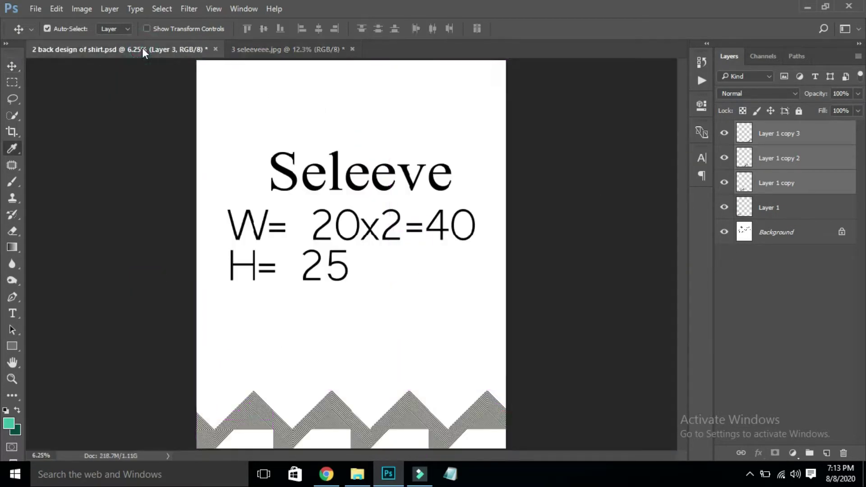
{"action": "key", "text": "i"}
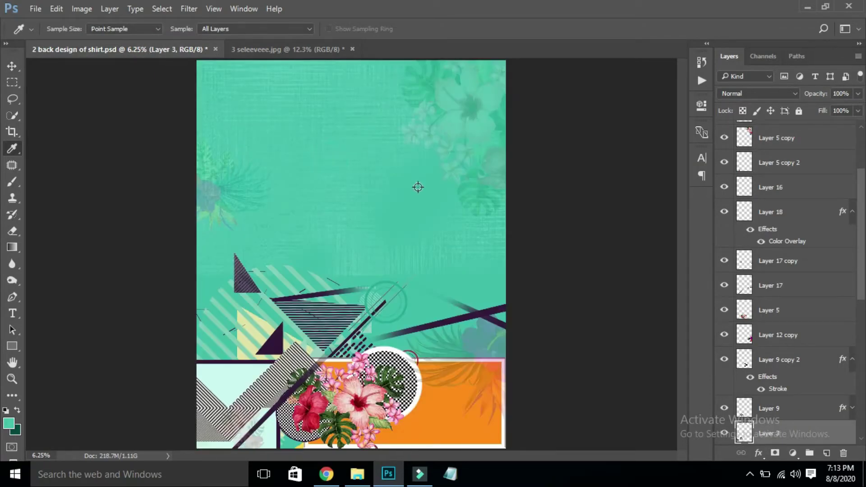
{"action": "left_click", "coordinate": [255, 48]}
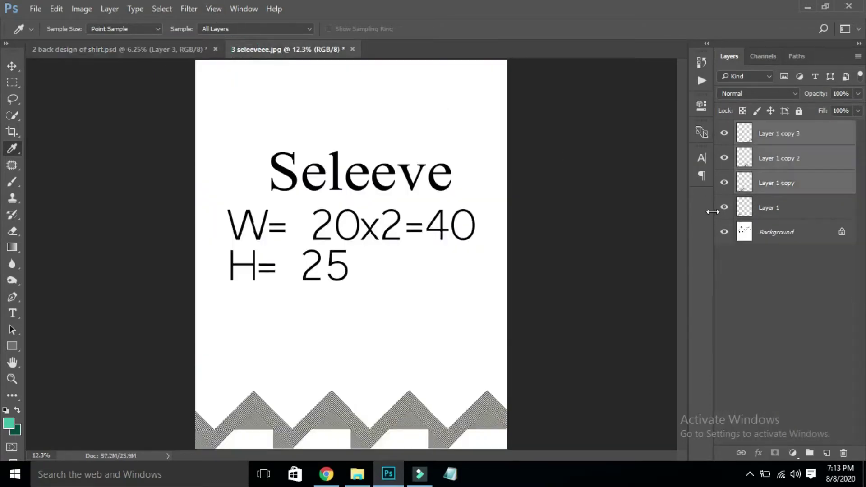
{"action": "left_click", "coordinate": [806, 242]}
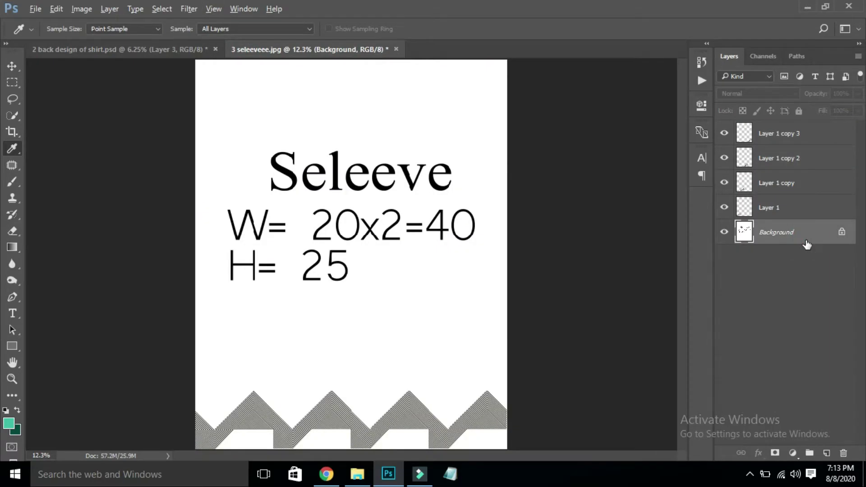
{"action": "key", "text": "alt+BackSpace"}
{"action": "left_click", "coordinate": [175, 49]}
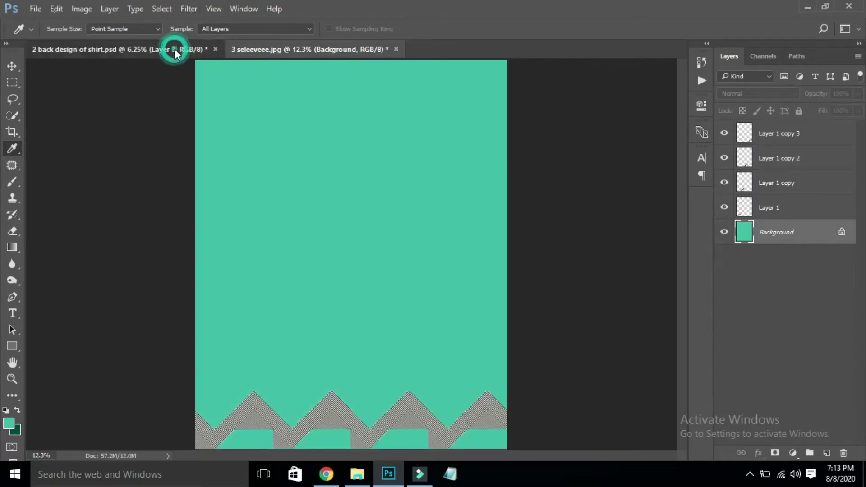
{"action": "key", "text": "v"}
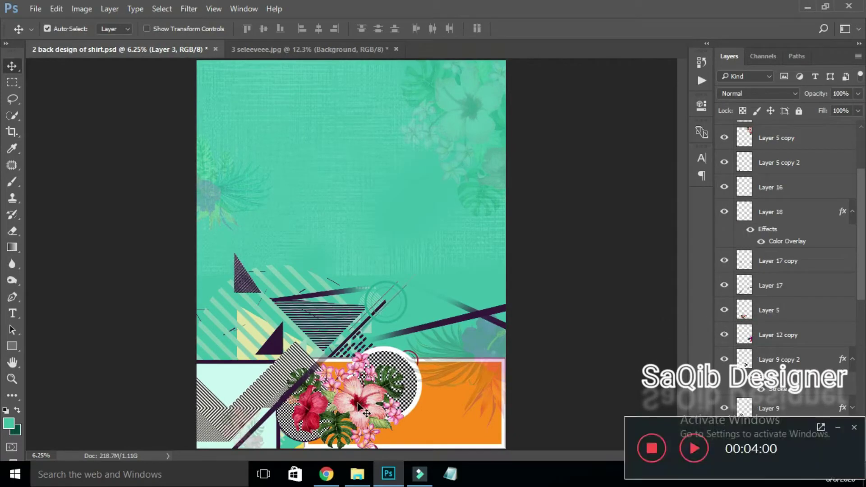
Bring the flower bouquet onto the sleeve as the top layer and group the four zigzag layers
{"action": "mouse_move", "coordinate": [358, 407]}
{"action": "left_mouse_down"}
{"action": "mouse_move", "coordinate": [356, 265]}
{"action": "mouse_move", "coordinate": [237, 307]}
{"action": "mouse_move", "coordinate": [401, 318]}
{"action": "left_mouse_up"}
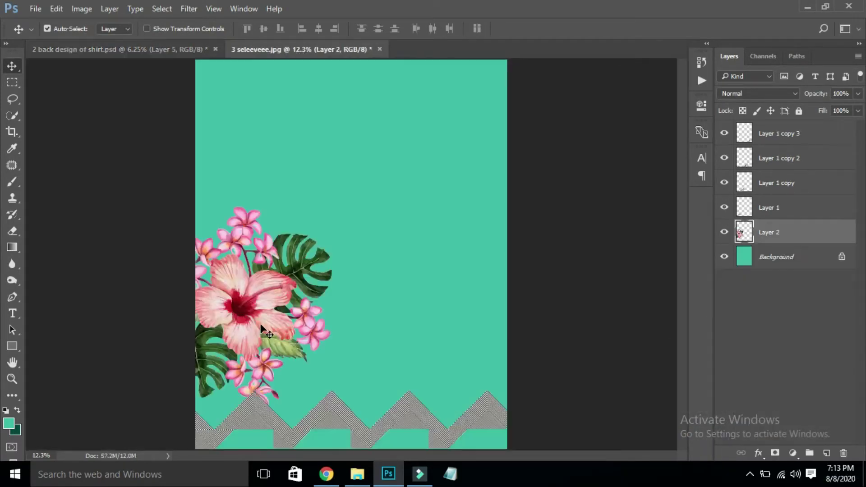
{"action": "key", "text": "ctrl+shift+bracketright"}
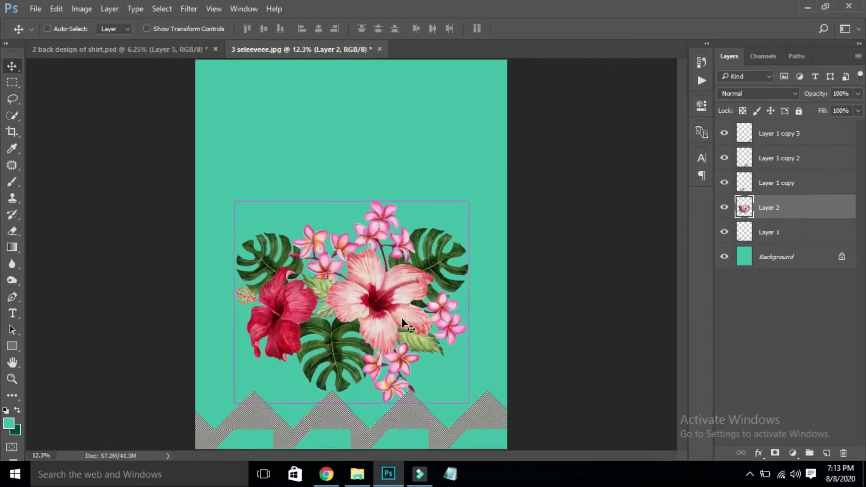
{"action": "left_click", "coordinate": [822, 158]}
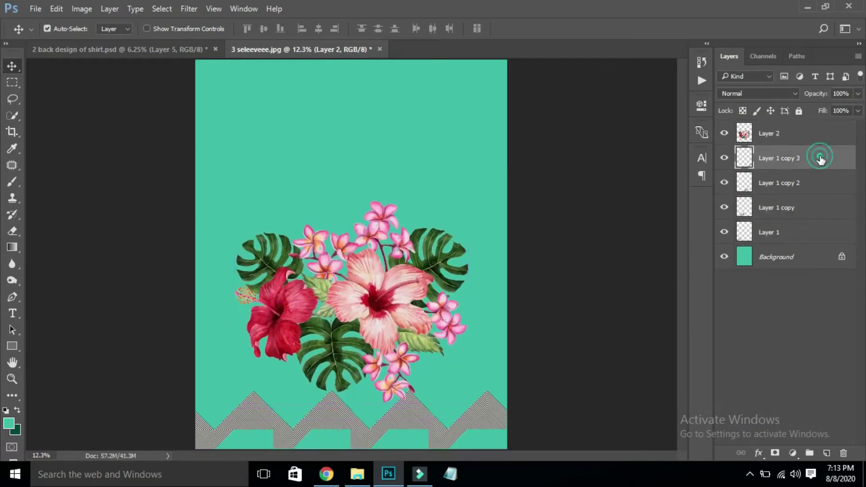
{"action": "left_click", "coordinate": [819, 237], "text": "shift"}
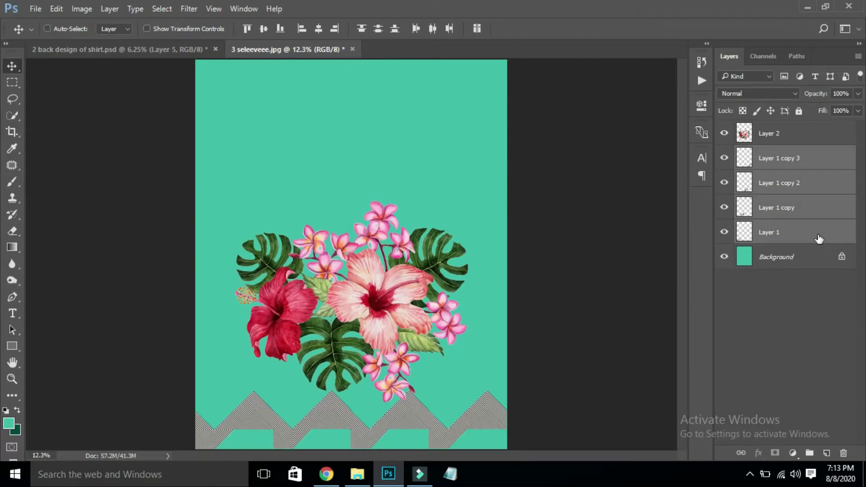
{"action": "key", "text": "ctrl+g"}
Move the flower bouquet lower and to the left
{"action": "left_click", "coordinate": [782, 135]}
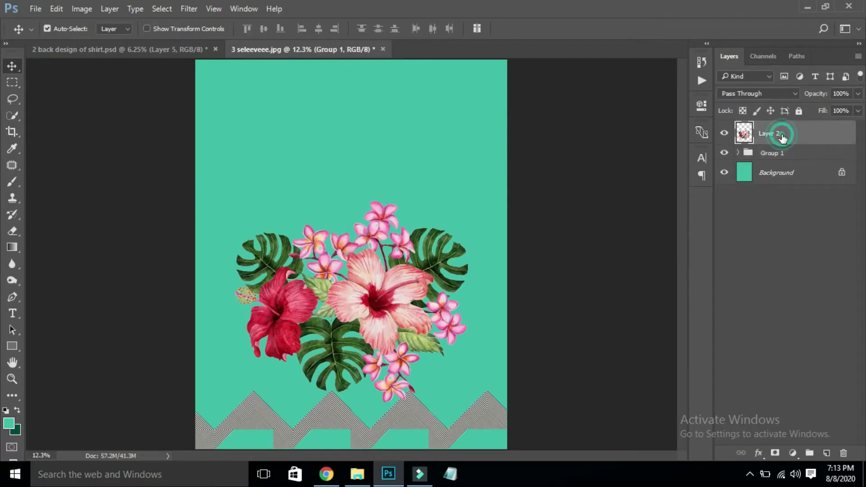
{"action": "left_click_drag", "start_coordinate": [389, 320], "coordinate": [350, 347]}
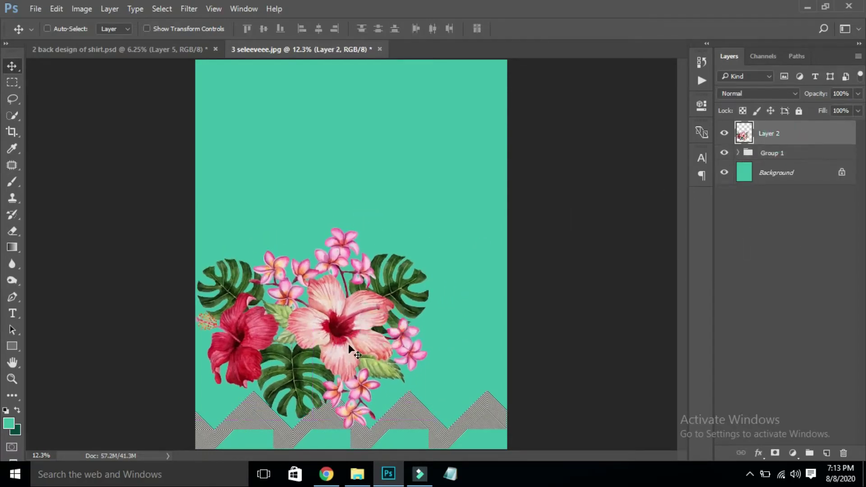
{"action": "key", "text": "ctrl+t"}
Shrink the bouquet to about 45% and place it in the bottom-left corner
{"action": "mouse_move", "coordinate": [429, 228]}
{"action": "left_mouse_down"}
{"action": "mouse_move", "coordinate": [365, 281]}
{"action": "mouse_move", "coordinate": [284, 374]}
{"action": "left_mouse_up"}
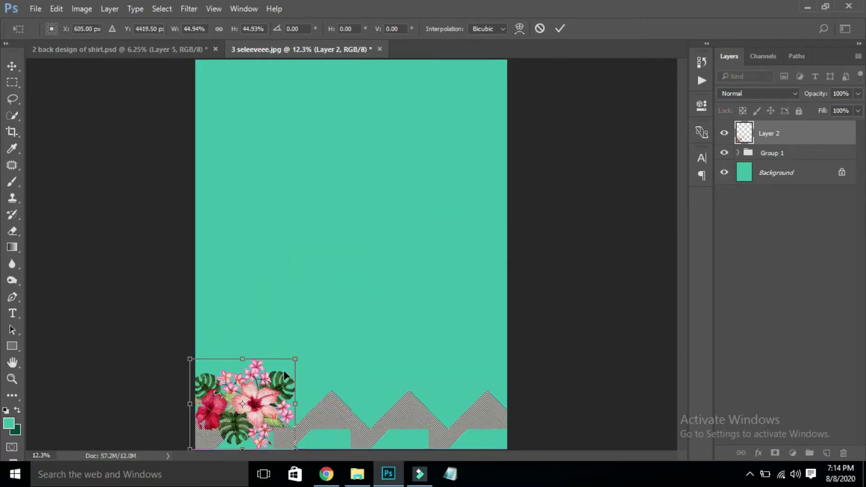
{"action": "key", "text": "Return"}
{"action": "left_click_drag", "start_coordinate": [256, 412], "coordinate": [269, 411]}
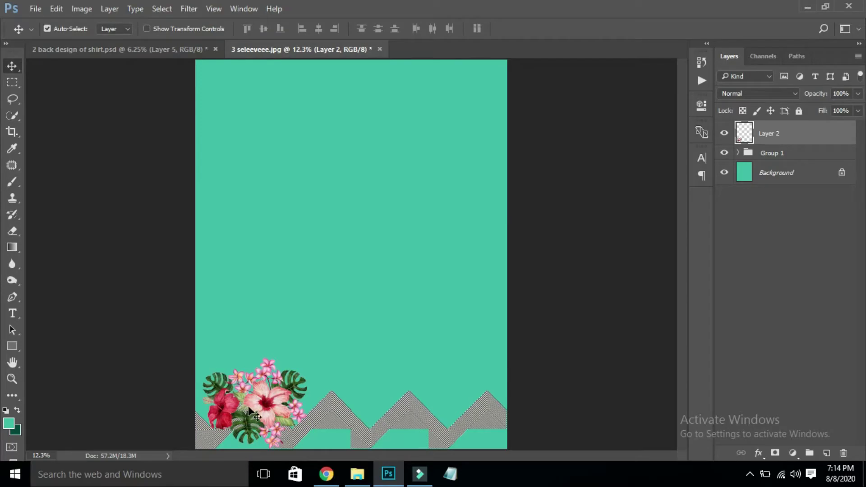
Place a horizontally flipped bouquet copy to the right of the first
{"action": "left_click_drag", "start_coordinate": [280, 420], "coordinate": [359, 407]}
{"action": "key", "text": "ctrl+t"}
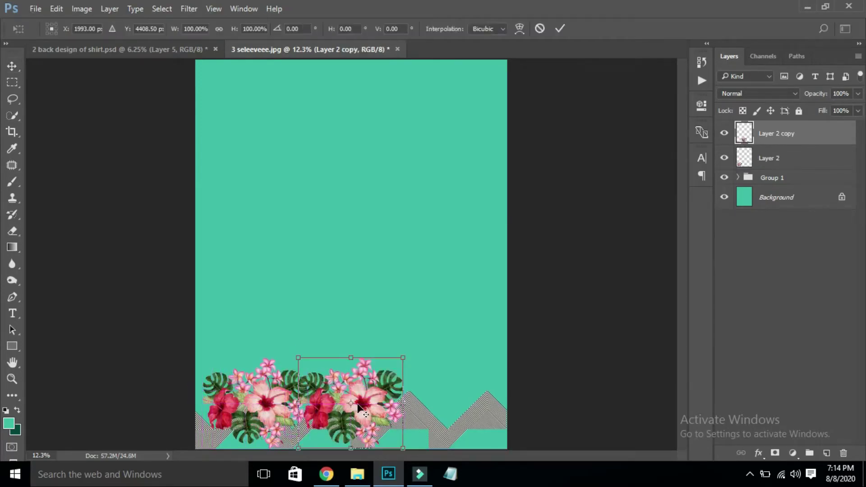
{"action": "right_click", "coordinate": [357, 405]}
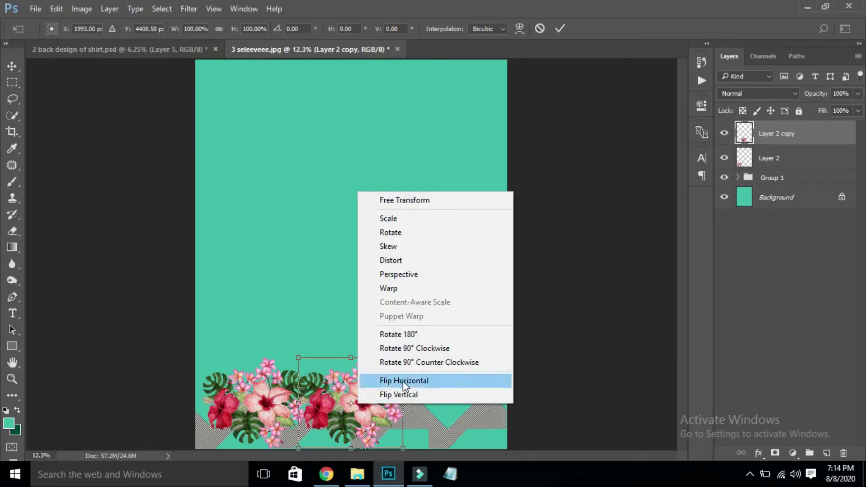
{"action": "left_click", "coordinate": [401, 379]}
{"action": "right_click", "coordinate": [369, 408]}
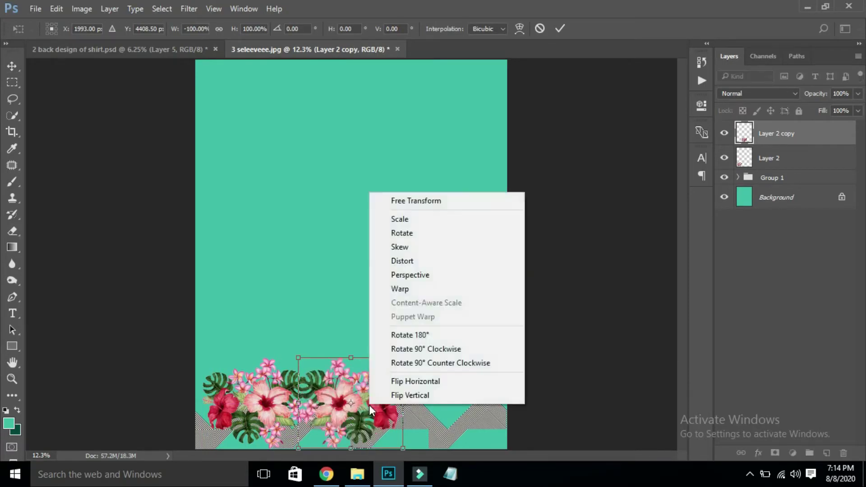
{"action": "left_click", "coordinate": [363, 425]}
{"action": "key", "text": "Return"}
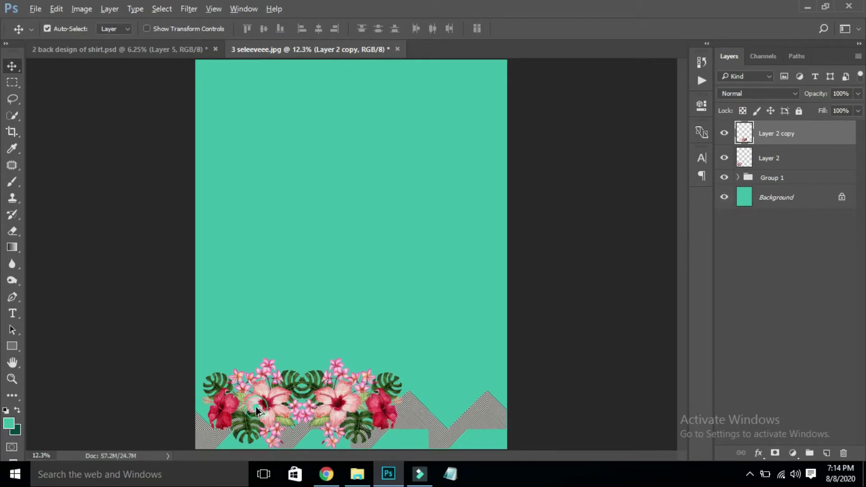
Duplicate the bouquet pair further right to extend the border
{"action": "left_click", "coordinate": [254, 408]}
{"action": "left_click", "coordinate": [363, 411], "text": "shift"}
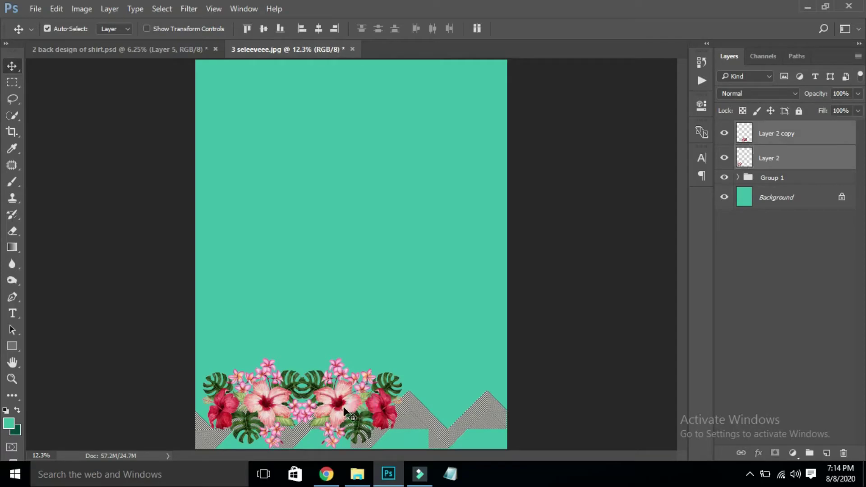
{"action": "left_click_drag", "start_coordinate": [278, 398], "coordinate": [480, 385]}
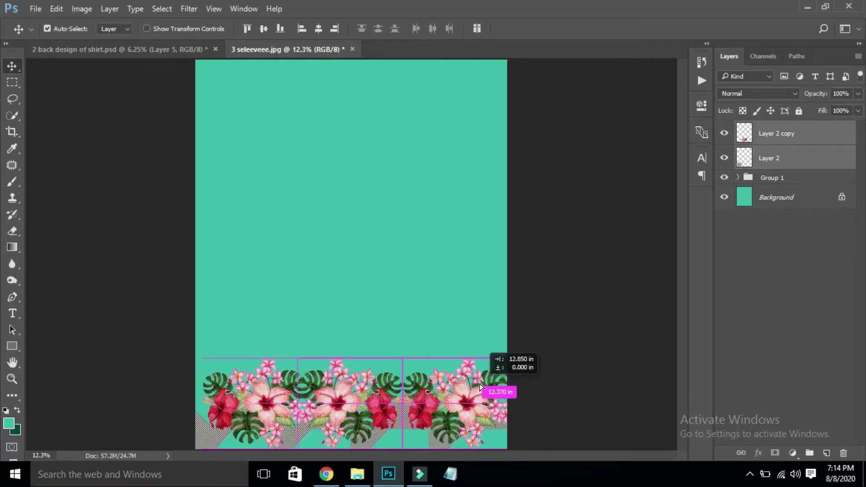
{"action": "left_click_drag", "start_coordinate": [480, 385], "coordinate": [480, 384]}
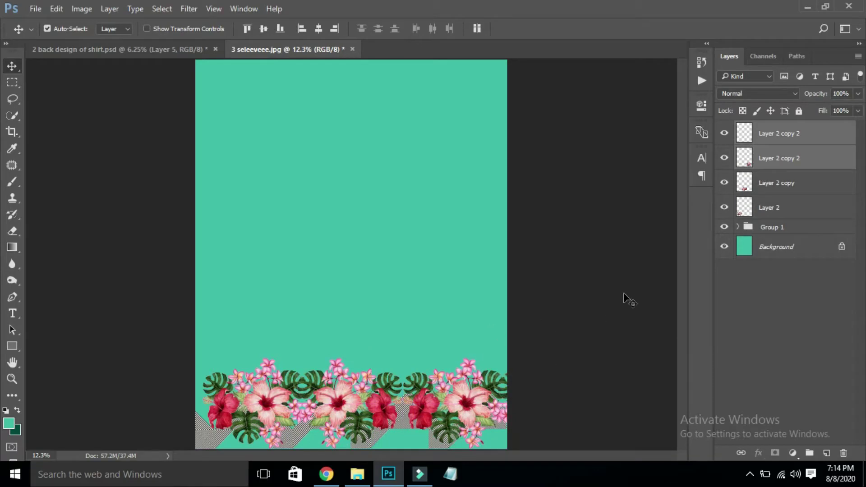
Nudge the four-bouquet border slightly left and down, then lift the rightmost cluster upward
{"action": "left_click", "coordinate": [805, 132]}
{"action": "left_click", "coordinate": [804, 212], "text": "shift"}
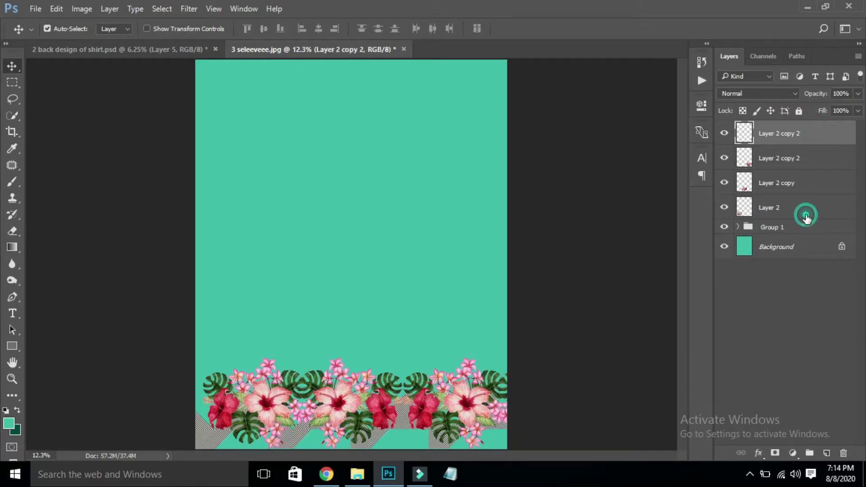
{"action": "key", "text": "ctrl+t"}
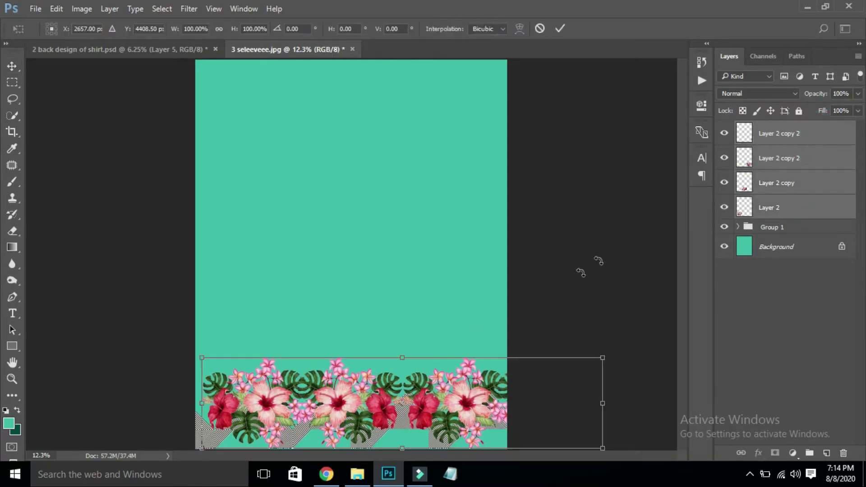
{"action": "left_click_drag", "start_coordinate": [580, 372], "coordinate": [568, 377]}
{"action": "key", "text": "Return"}
{"action": "left_click", "coordinate": [772, 288]}
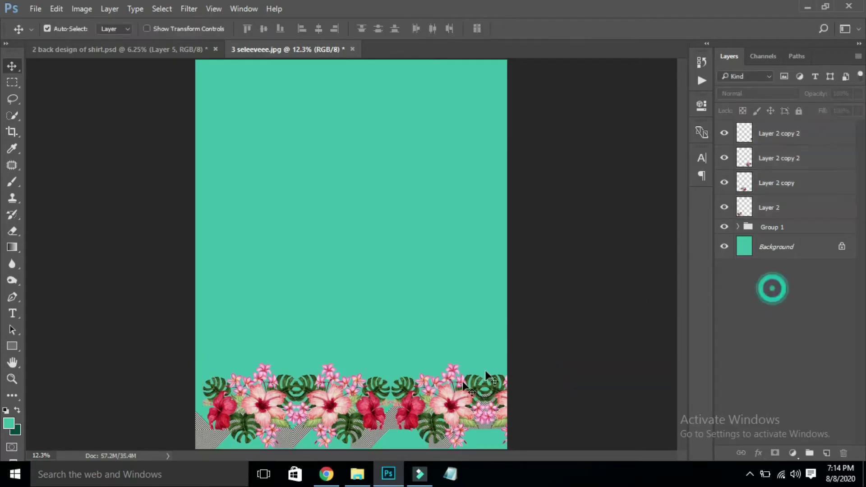
{"action": "left_click_drag", "start_coordinate": [501, 410], "coordinate": [432, 312]}
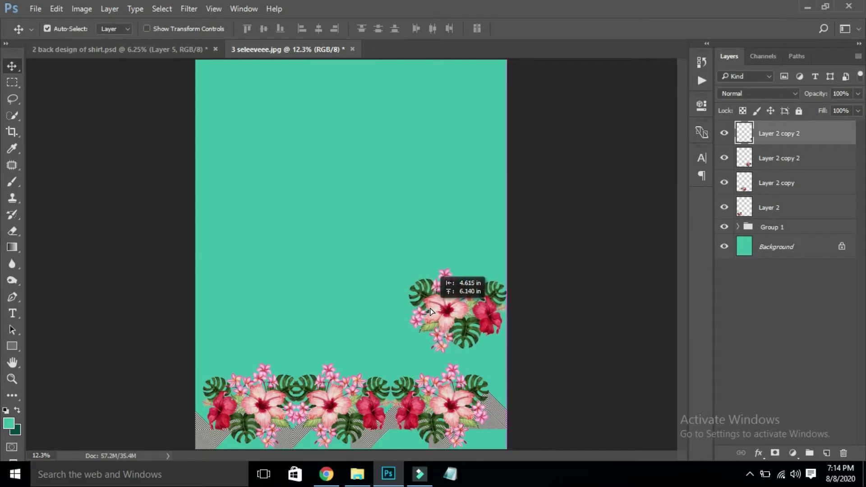
Crop off artwork overflowing the canvas using Select All and Image > Crop, then deselect
{"action": "key", "text": "ctrl+a"}
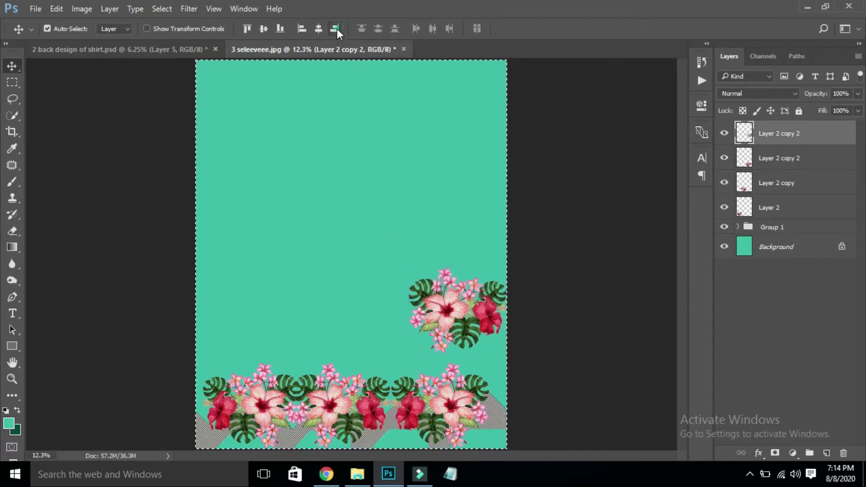
{"action": "key", "text": "ctrl+d"}
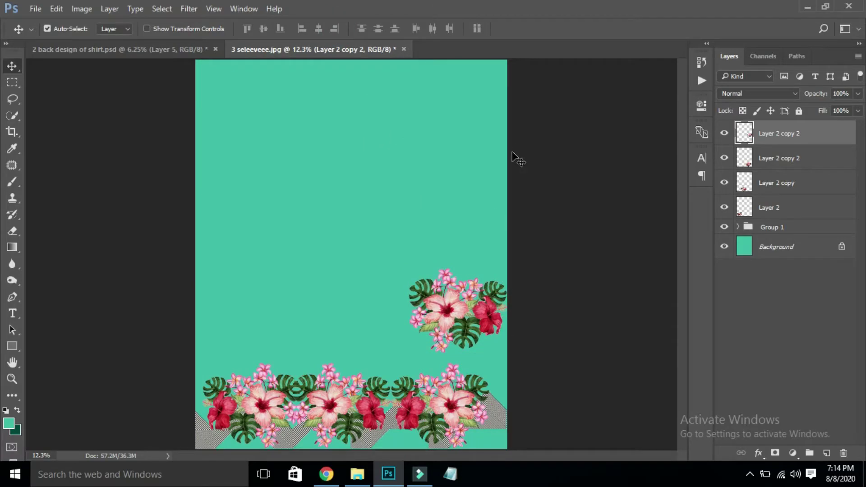
{"action": "key", "text": "ctrl+a"}
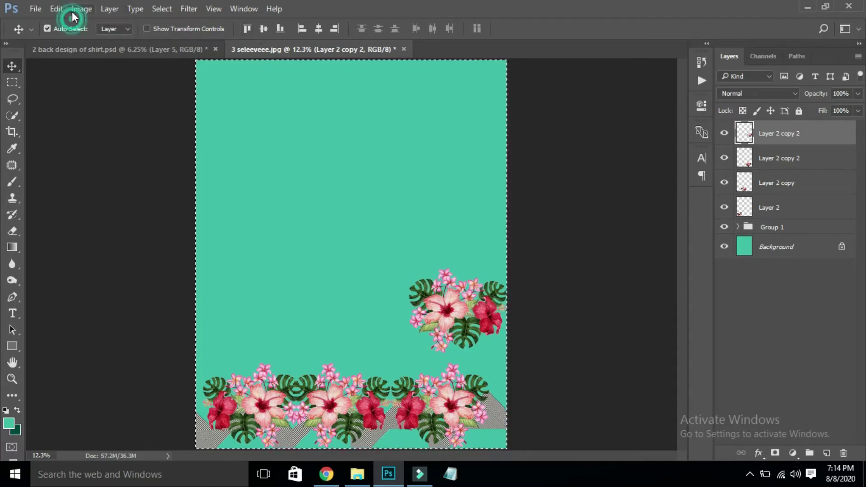
{"action": "left_click", "coordinate": [76, 10]}
{"action": "left_click", "coordinate": [90, 135]}
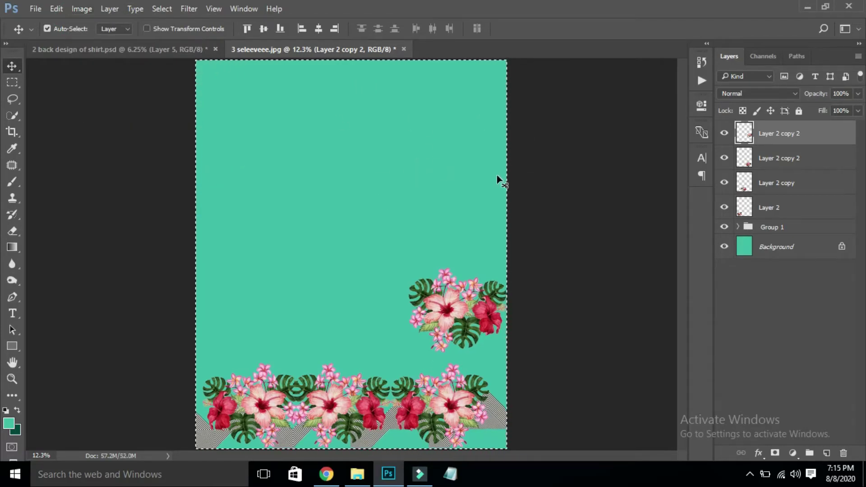
{"action": "key", "text": "ctrl"}
{"action": "key", "text": "ctrl+d"}
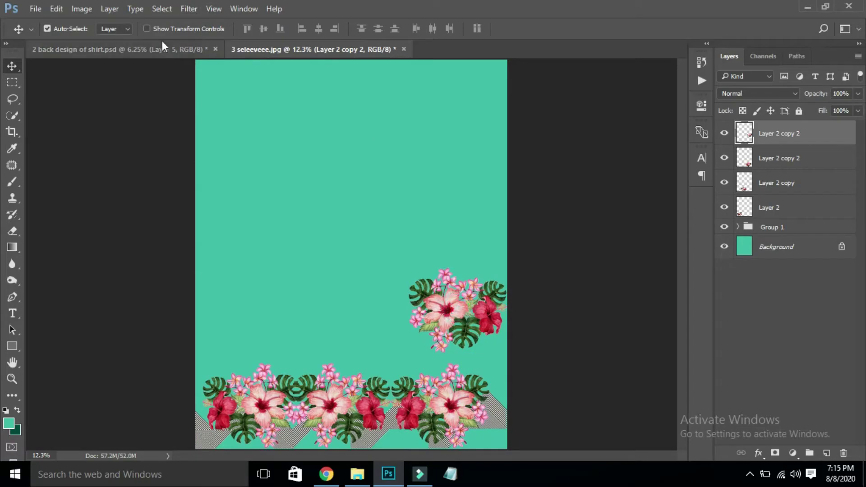
Apply Filter > Other > Offset at about +612 horizontal with Wrap Around, then lower the clusters slightly
{"action": "left_click", "coordinate": [186, 13]}
{"action": "mouse_move", "coordinate": [199, 256]}
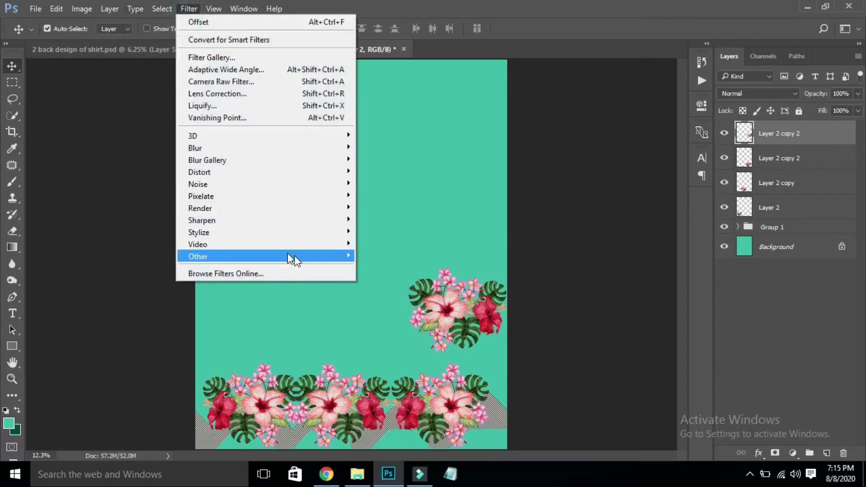
{"action": "left_click", "coordinate": [388, 318]}
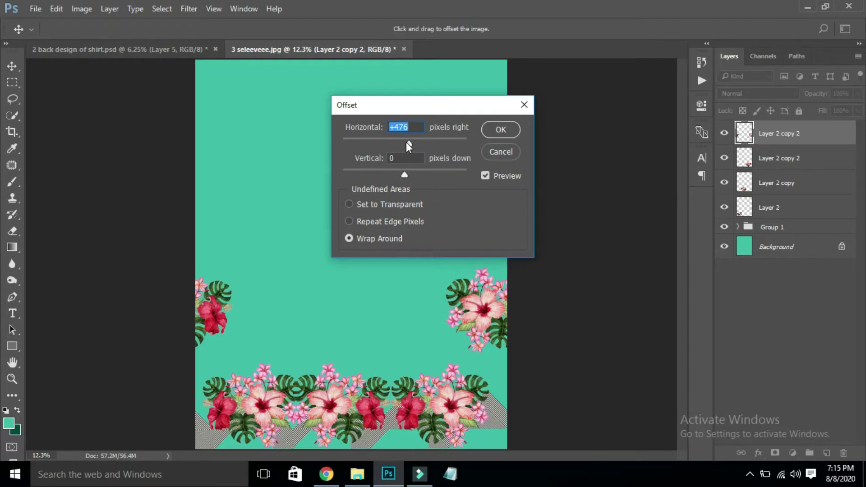
{"action": "left_click_drag", "start_coordinate": [408, 144], "coordinate": [407, 144]}
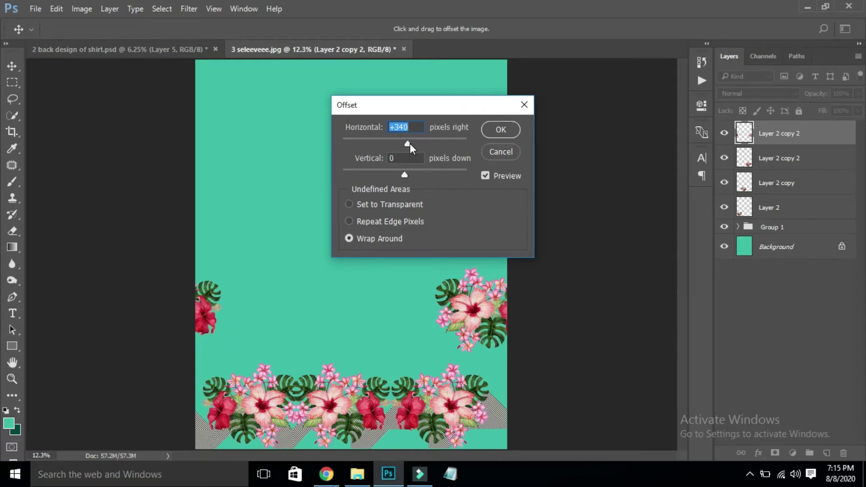
{"action": "left_click_drag", "start_coordinate": [411, 144], "coordinate": [410, 145]}
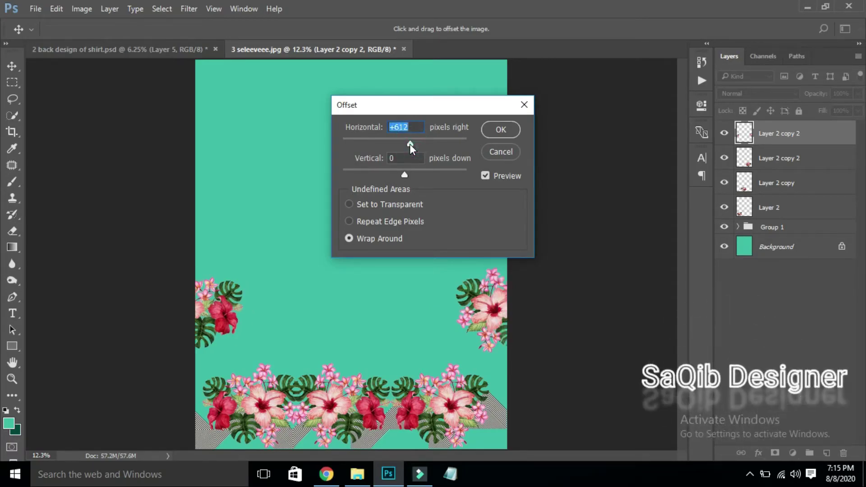
{"action": "left_click_drag", "start_coordinate": [410, 144], "coordinate": [410, 145]}
{"action": "key", "text": "Return"}
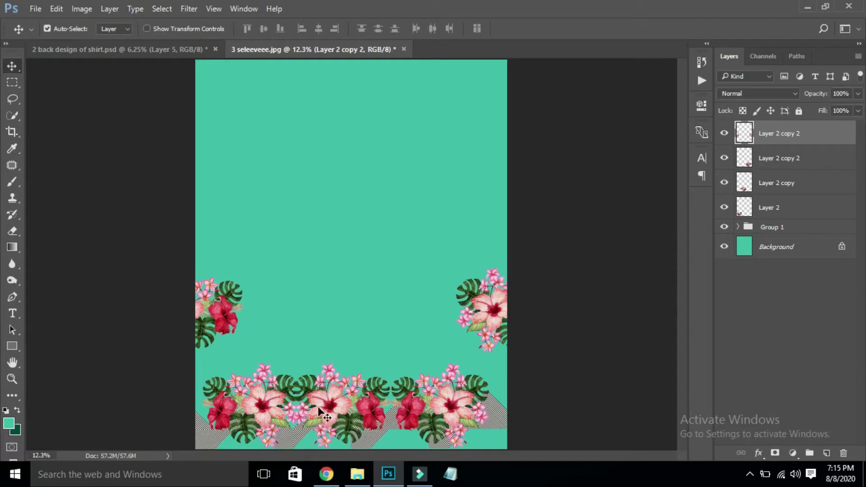
{"action": "left_click_drag", "start_coordinate": [497, 313], "coordinate": [500, 403]}
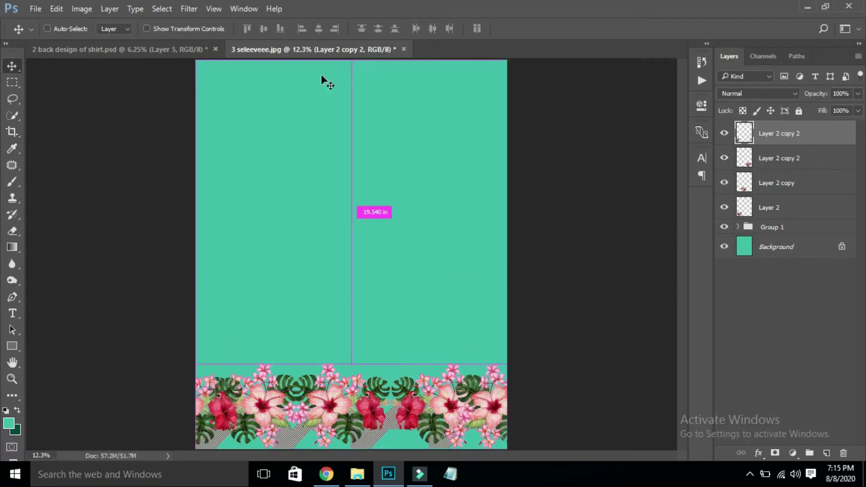
Slide the two flower strip copies left to close the gaps in the border
{"action": "key", "text": "ctrl+a"}
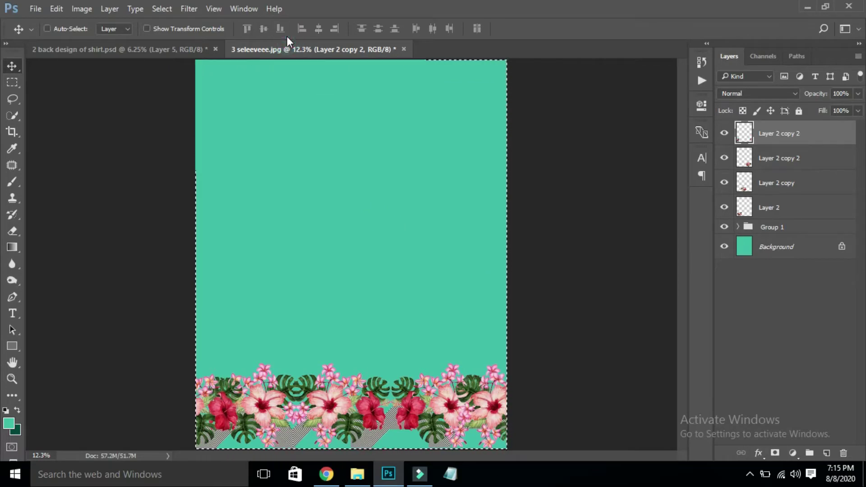
{"action": "key", "text": "ctrl+d"}
{"action": "left_click", "coordinate": [471, 455]}
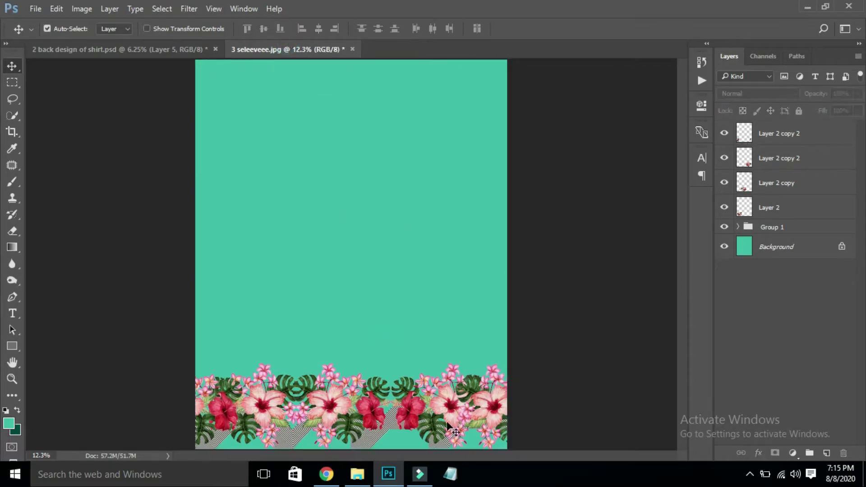
{"action": "left_click_drag", "start_coordinate": [423, 409], "coordinate": [411, 408]}
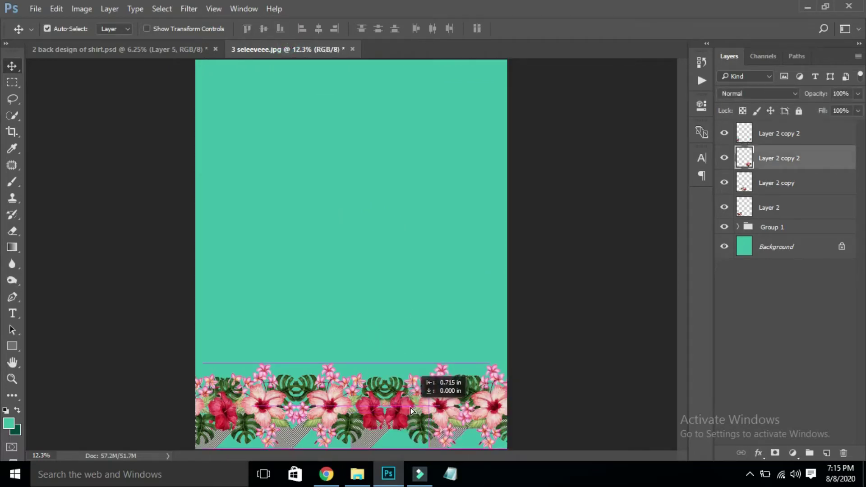
{"action": "left_click_drag", "start_coordinate": [347, 400], "coordinate": [333, 403]}
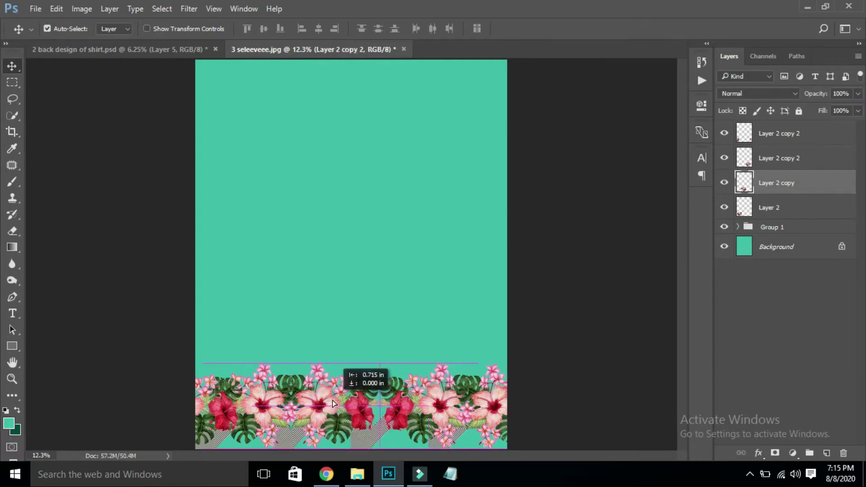
Enlarge both middle flower strip copies to about 105%
{"action": "key", "text": "ctrl+t"}
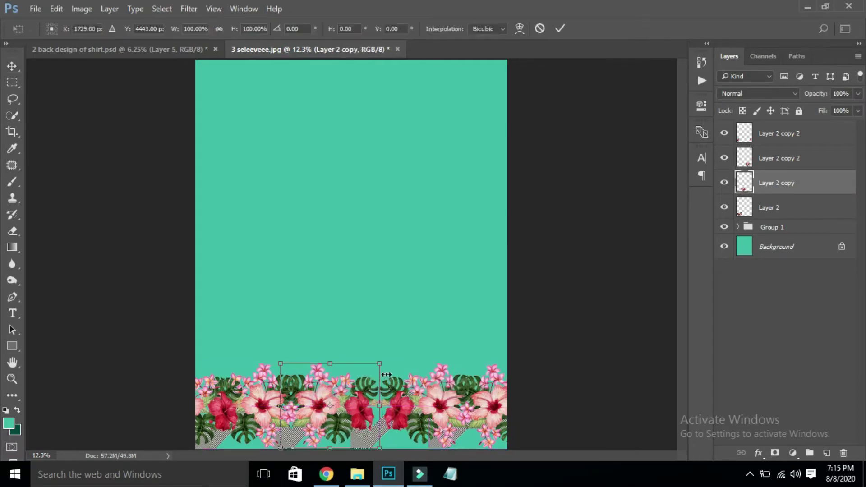
{"action": "left_click_drag", "start_coordinate": [383, 364], "coordinate": [392, 369]}
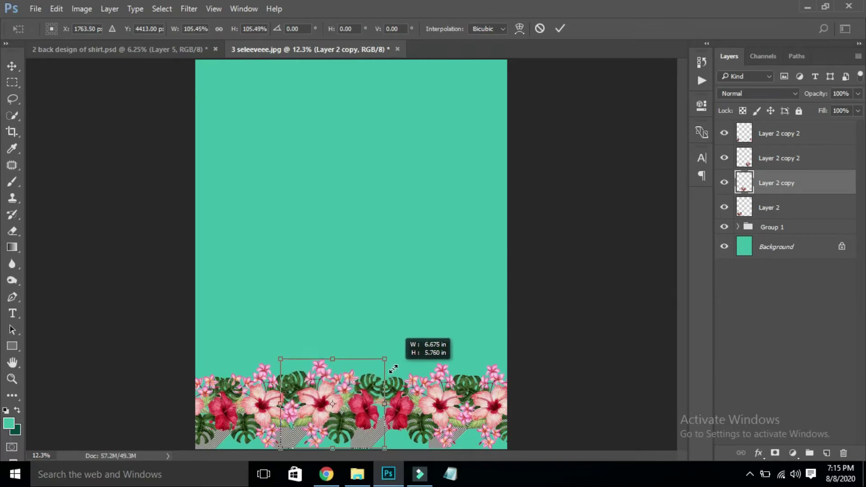
{"action": "key", "text": "Return"}
{"action": "left_click", "coordinate": [407, 411]}
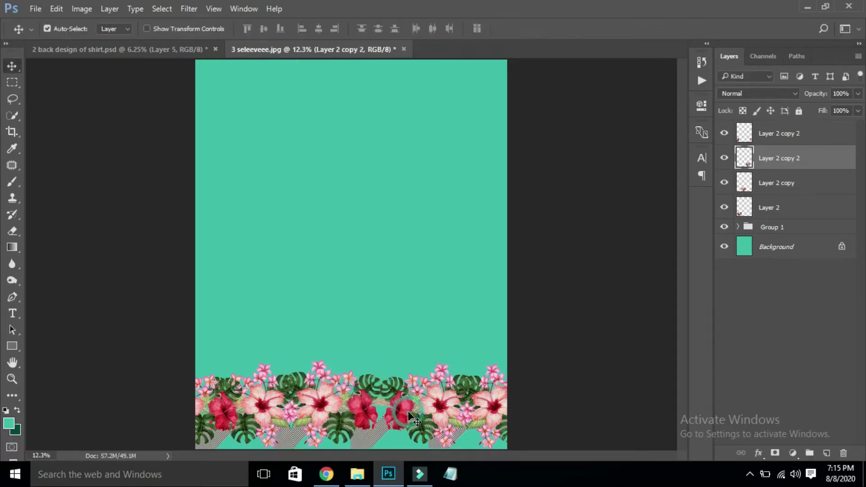
{"action": "left_click_drag", "start_coordinate": [378, 369], "coordinate": [369, 365]}
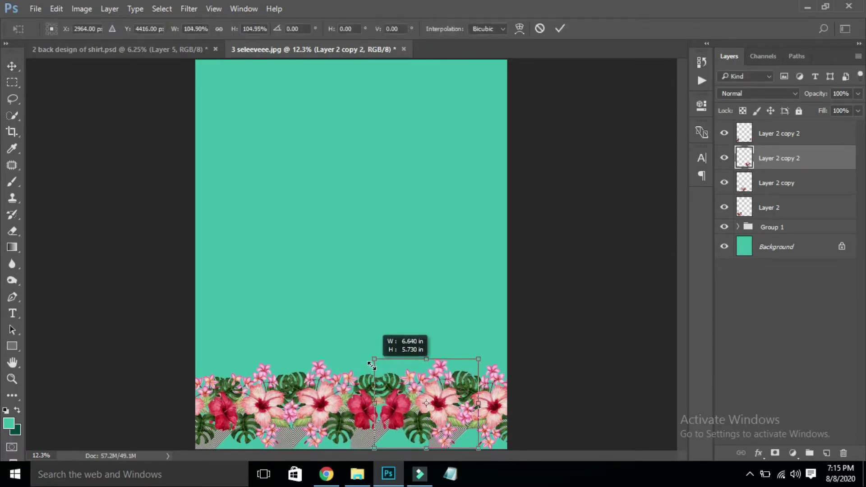
{"action": "key", "text": "Return"}
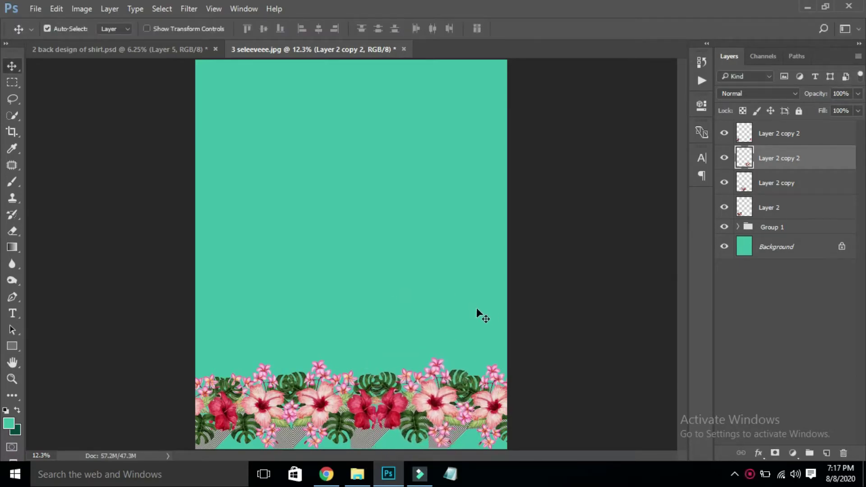
Group the four Layer 2 flower strip layers together
{"action": "left_click", "coordinate": [774, 133]}
{"action": "left_click", "coordinate": [791, 203], "text": "shift"}
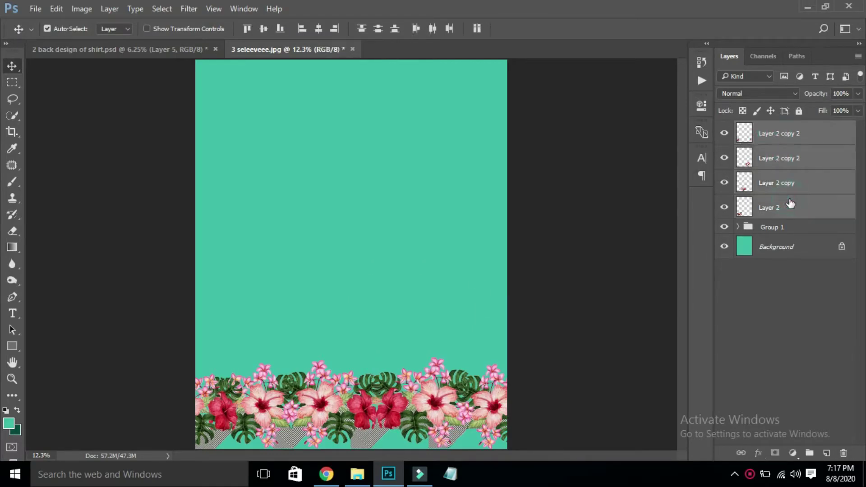
{"action": "key", "text": "ctrl+g"}
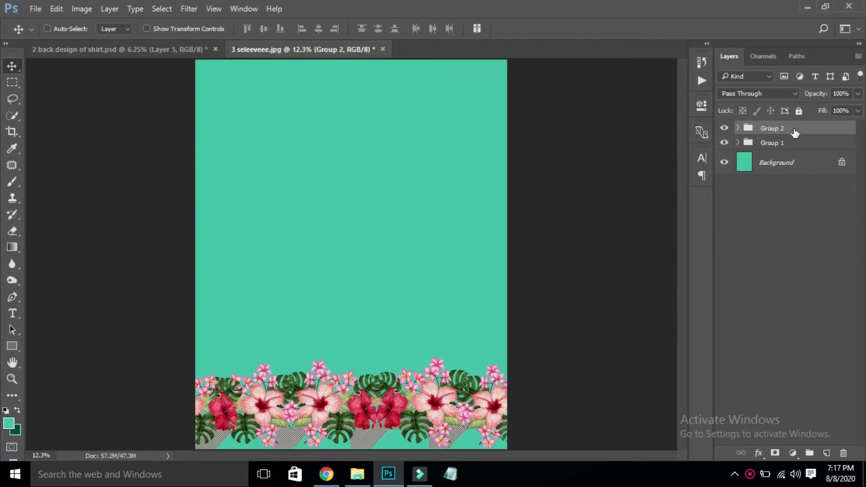
Select both border groups and nudge the floral border up four Shift+Up steps
{"action": "left_click", "coordinate": [780, 143], "text": "shift"}
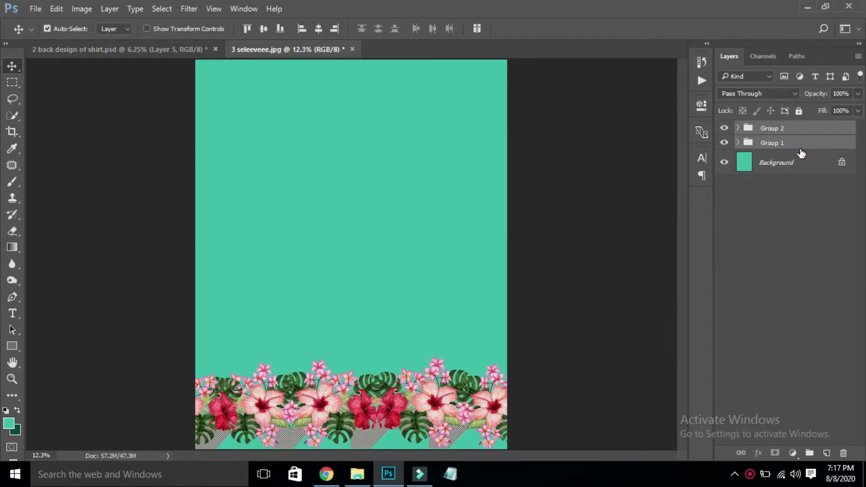
{"action": "key", "text": "shift+Up"}
{"action": "key", "text": "shift+Up"}
{"action": "key", "text": "shift+Up"}
{"action": "key", "text": "shift+Up"}
{"action": "key", "text": "shift+Up"}
{"action": "key", "text": "shift+Up"}
{"action": "key", "text": "shift+Up"}
{"action": "key", "text": "shift+Up"}
{"action": "key", "text": "shift+Up"}
{"action": "key", "text": "shift+Up"}
{"action": "key", "text": "shift+Up"}
{"action": "key", "text": "shift+Up"}
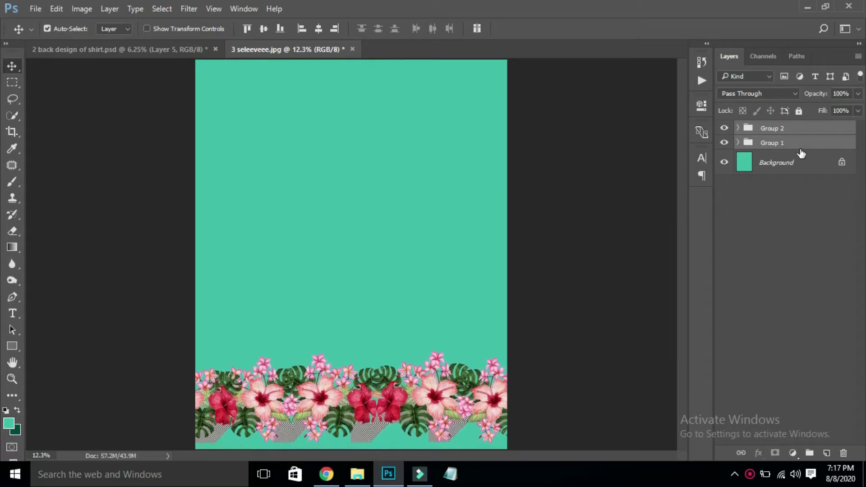
{"action": "key", "text": "shift+Up"}
{"action": "key", "text": "shift+Up"}
{"action": "key", "text": "shift+Up"}
{"action": "key", "text": "shift+Up"}
{"action": "key", "text": "shift+Up"}
{"action": "key", "text": "shift+Up"}
{"action": "key", "text": "shift+Up"}
{"action": "key", "text": "shift+Up"}
{"action": "key", "text": "shift+Up"}
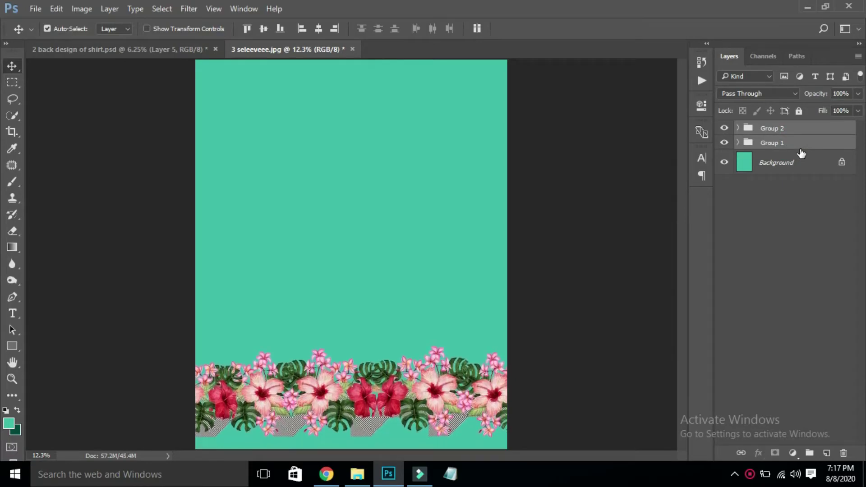
{"action": "key", "text": "shift+Up"}
{"action": "key", "text": "shift+Up"}
{"action": "key", "text": "shift+Up"}
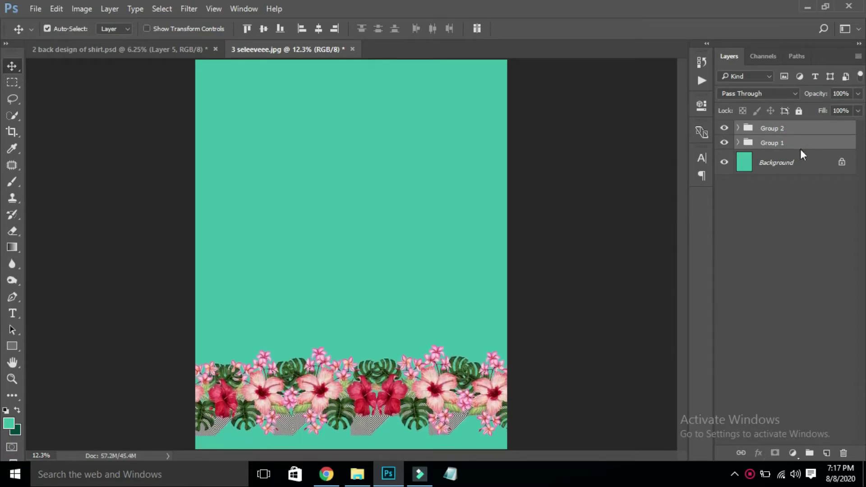
{"action": "key", "text": "shift+Up"}
{"action": "key", "text": "shift+Up"}
{"action": "key", "text": "shift+Up"}
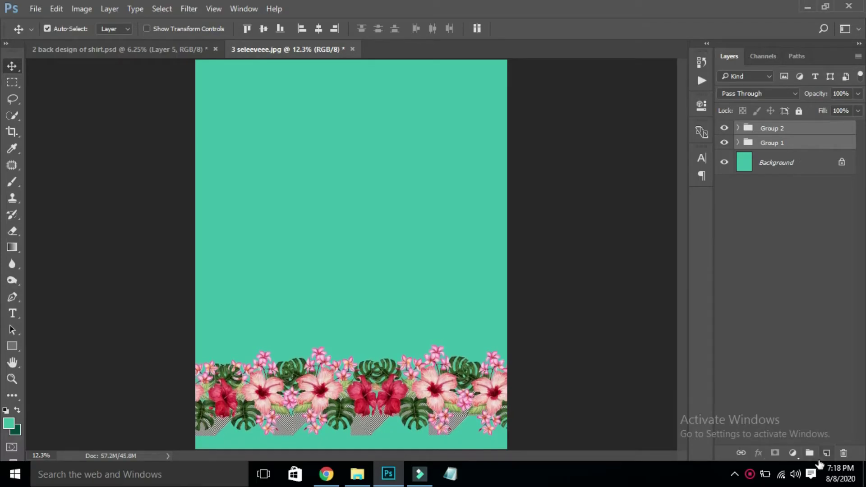
Add a new empty layer and move it below Group 1
{"action": "left_click", "coordinate": [827, 454]}
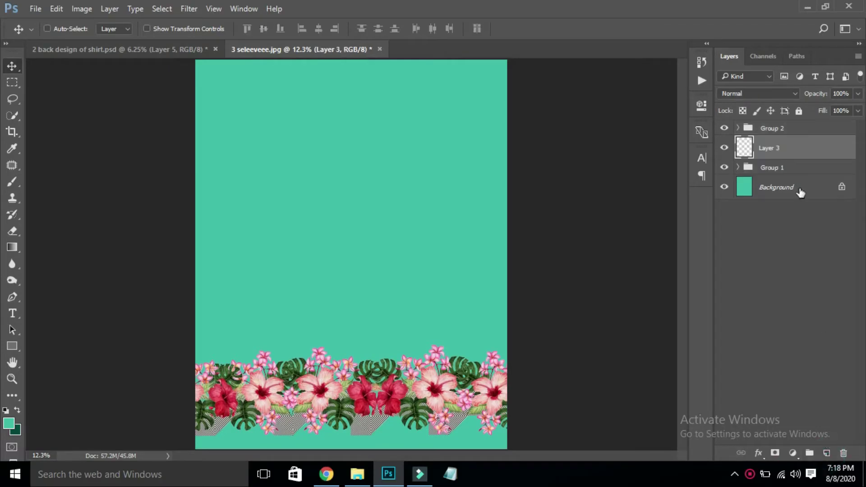
{"action": "key", "text": "ctrl+bracketleft"}
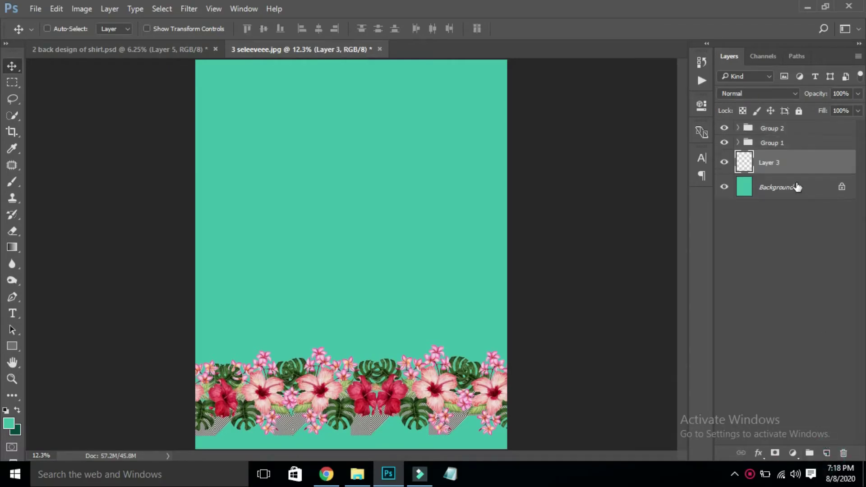
{"action": "key", "text": "ctrl"}
Set the background colour to dark green 023029
{"action": "left_click", "coordinate": [18, 431]}
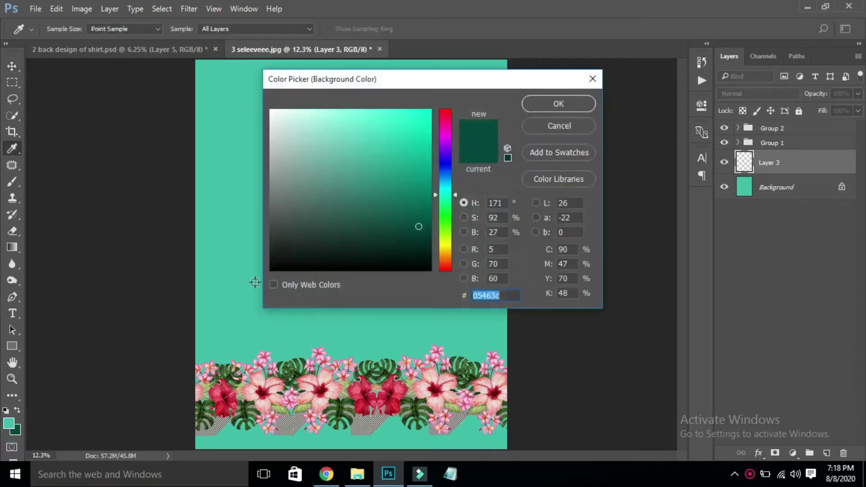
{"action": "left_click", "coordinate": [237, 247]}
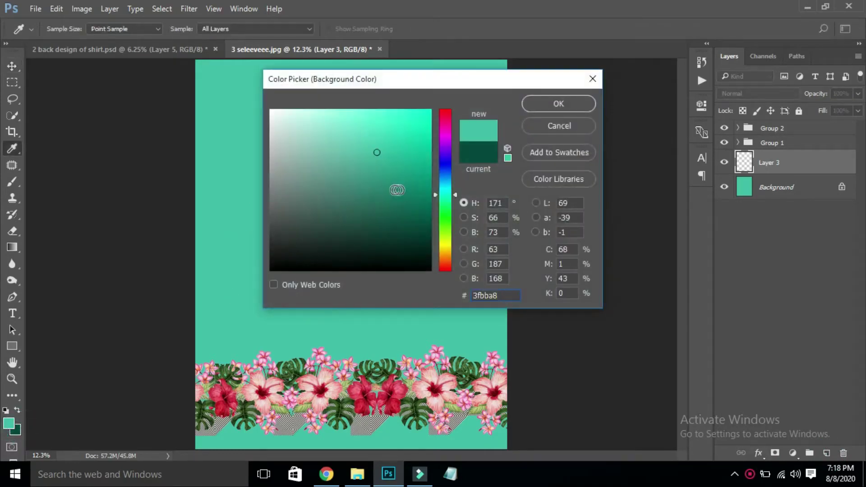
{"action": "left_click_drag", "start_coordinate": [397, 190], "coordinate": [425, 237]}
{"action": "key", "text": "Return"}
Fill a rectangular strip along the canvas bottom edge with dark green
{"action": "key", "text": "v"}
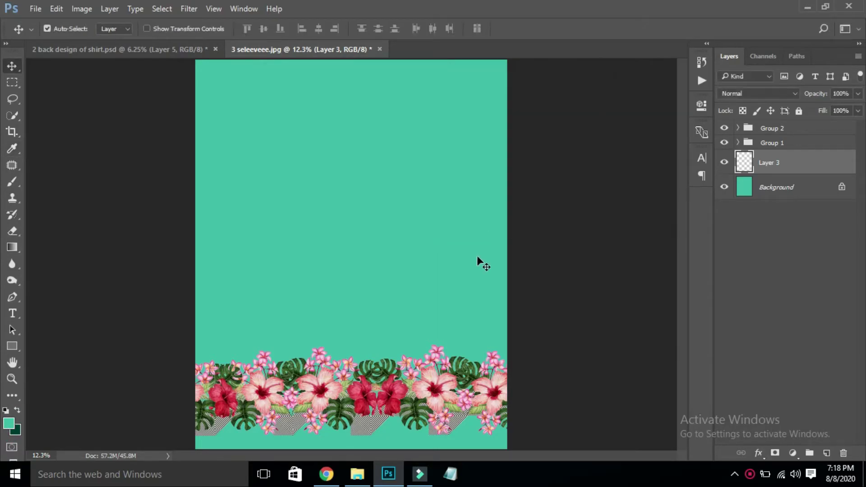
{"action": "key", "text": "m"}
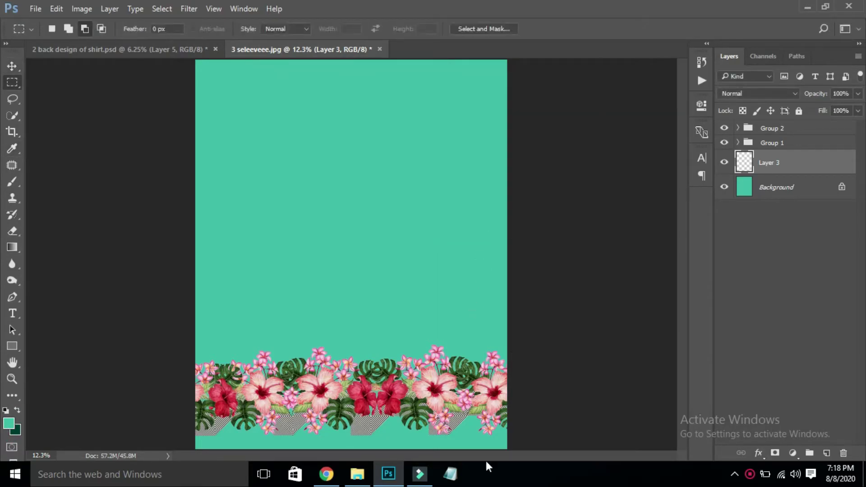
{"action": "left_click_drag", "start_coordinate": [523, 424], "coordinate": [167, 465]}
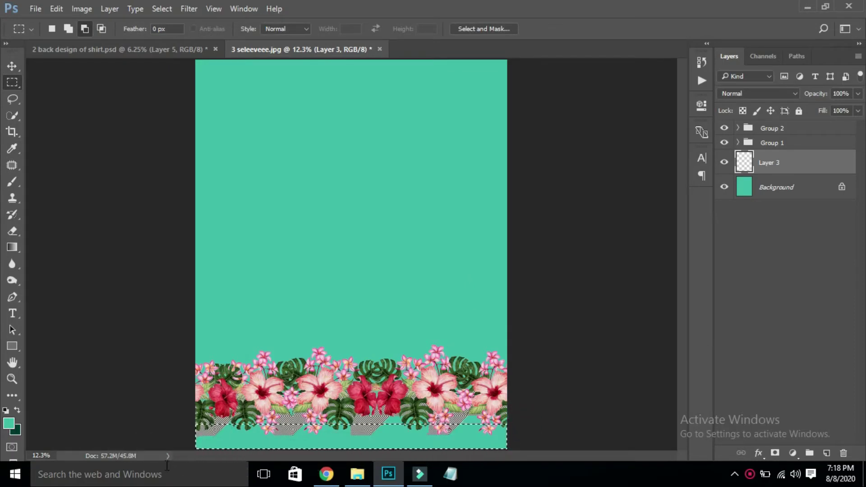
{"action": "key", "text": "ctrl+BackSpace"}
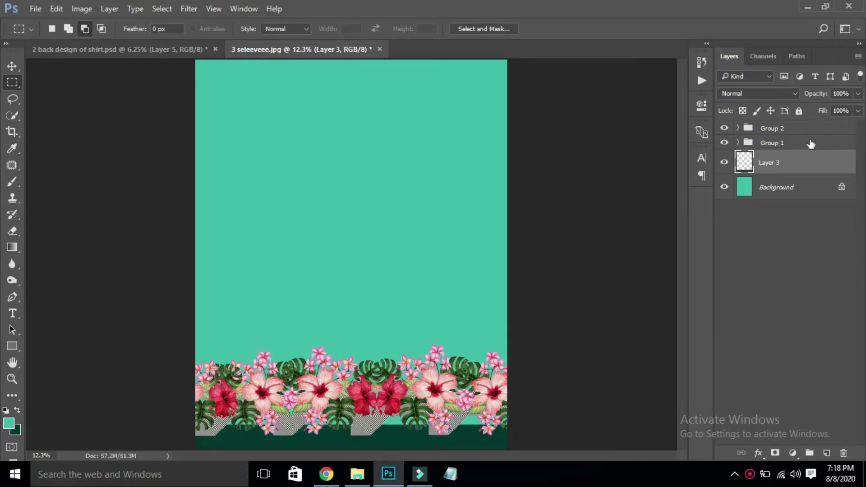
Select both border groups and lower the floral border onto the green band
{"action": "left_click", "coordinate": [807, 132]}
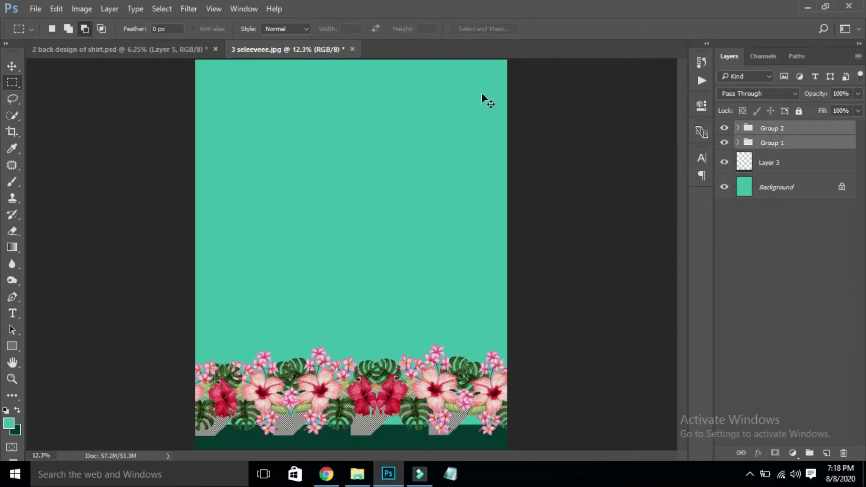
{"action": "key", "text": "v"}
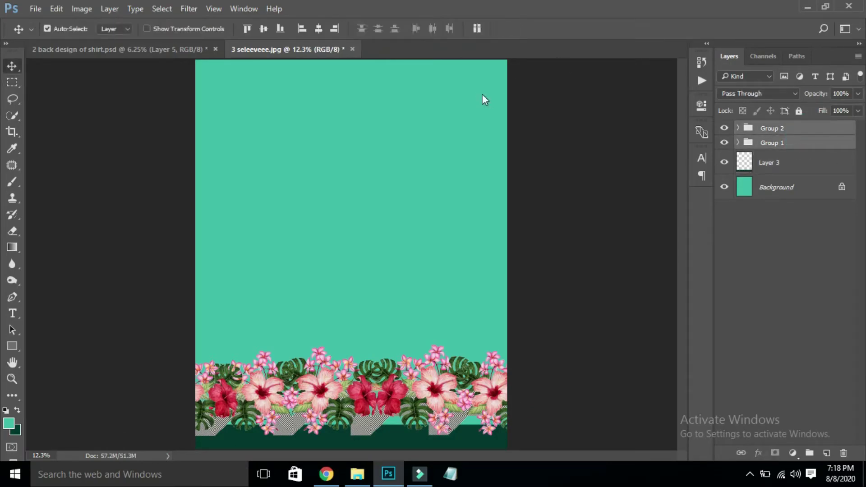
{"action": "key", "text": "shift+Up"}
{"action": "key", "text": "shift+Up"}
{"action": "key", "text": "shift+Up"}
{"action": "key", "text": "shift+Up"}
{"action": "key", "text": "shift+Up"}
{"action": "key", "text": "shift+Up"}
{"action": "key", "text": "shift+Up"}
{"action": "key", "text": "shift+Up"}
{"action": "key", "text": "shift+Up"}
{"action": "key", "text": "shift+Up"}
{"action": "key", "text": "shift+Up"}
{"action": "key", "text": "shift+Up"}
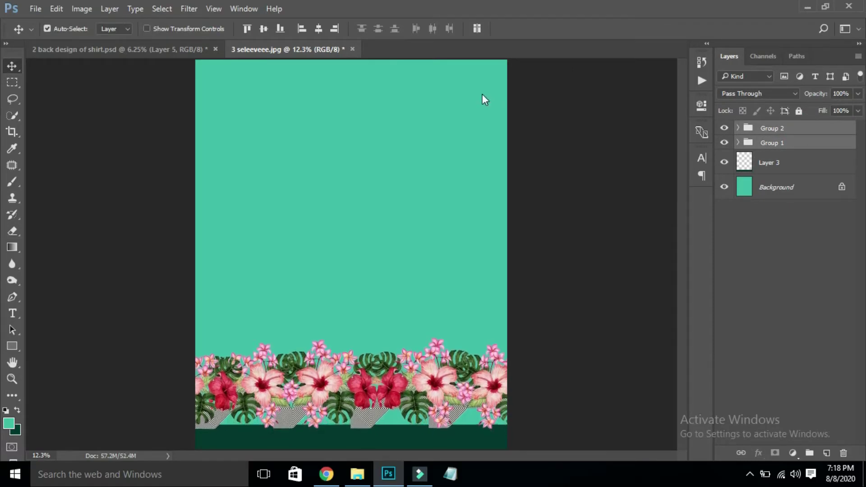
{"action": "key", "text": "shift+Down"}
{"action": "key", "text": "shift+Down"}
{"action": "key", "text": "shift+Down"}
{"action": "key", "text": "shift+Down"}
{"action": "key", "text": "shift+Down"}
{"action": "key", "text": "shift+Down"}
{"action": "key", "text": "shift+Down"}
{"action": "key", "text": "shift+Down"}
{"action": "key", "text": "shift+Down"}
{"action": "key", "text": "shift+Down"}
{"action": "key", "text": "shift+Down"}
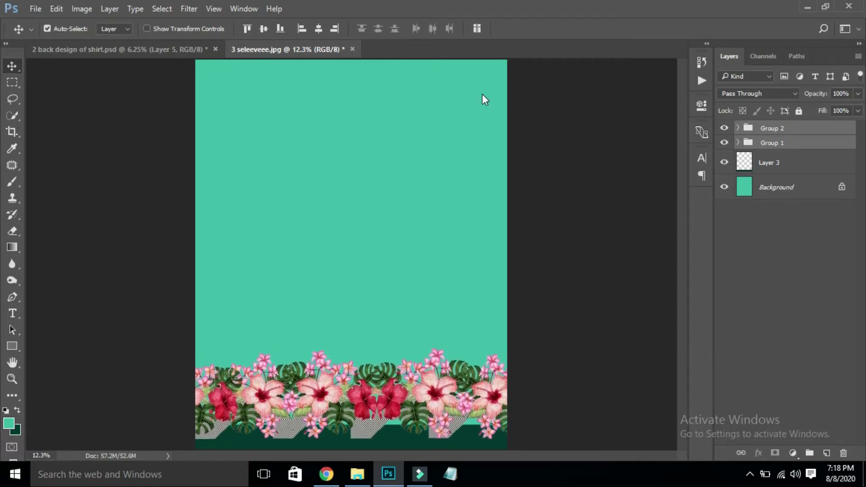
{"action": "key", "text": "shift+Down"}
{"action": "key", "text": "shift+Down"}
{"action": "key", "text": "shift+Down"}
{"action": "key", "text": "shift+Down"}
{"action": "key", "text": "shift+Down"}
{"action": "key", "text": "shift+Down"}
{"action": "key", "text": "shift+Down"}
{"action": "key", "text": "shift+Down"}
{"action": "key", "text": "shift+Down"}
{"action": "key", "text": "shift+Down"}
{"action": "key", "text": "shift+Down"}
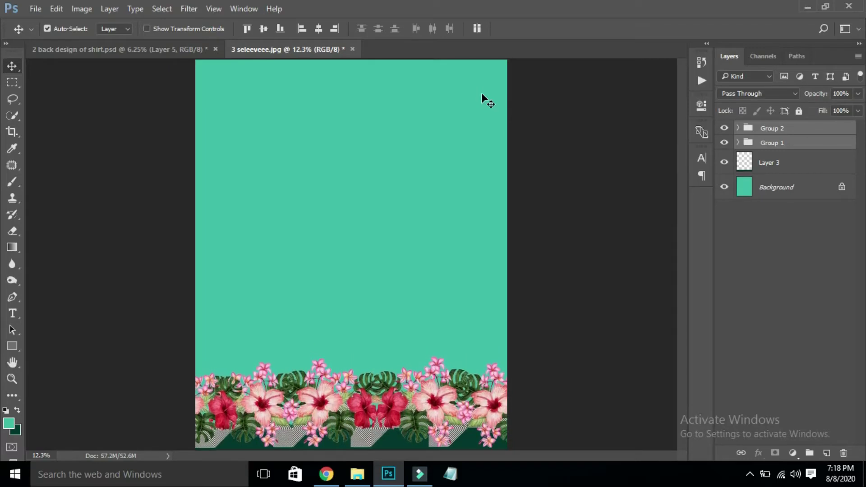
{"action": "key", "text": "shift+Down"}
{"action": "key", "text": "shift+Down"}
{"action": "key", "text": "shift+Down"}
{"action": "key", "text": "shift+Down"}
{"action": "key", "text": "shift+Down"}
{"action": "key", "text": "shift+Down"}
{"action": "key", "text": "shift+Down"}
{"action": "key", "text": "shift+Down"}
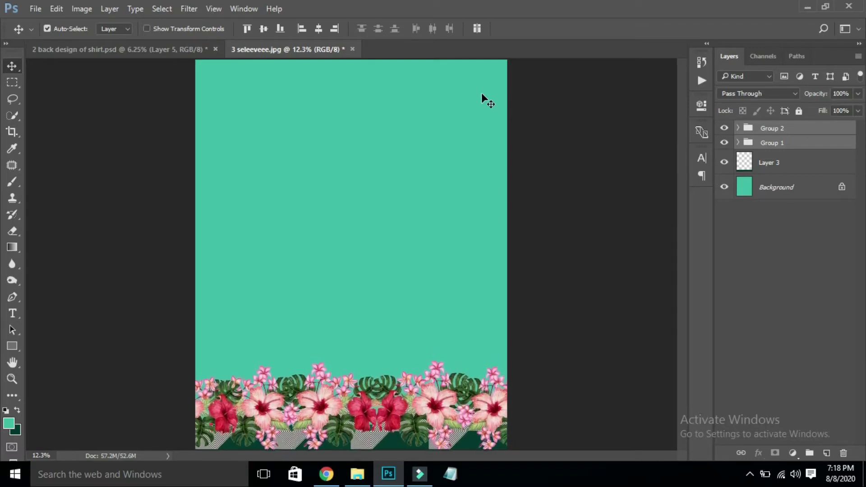
{"action": "key", "text": "shift+Down"}
{"action": "key", "text": "shift+Down"}
{"action": "key", "text": "shift+Down"}
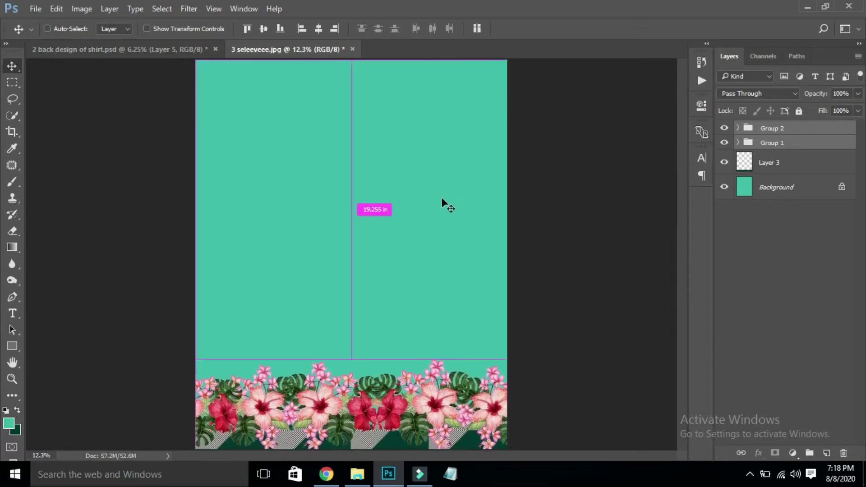
Nudge the floral border down onto the green band, then fit the page in view
{"action": "left_click", "coordinate": [553, 405]}
{"action": "scroll", "coordinate": [383, 424], "scroll_direction": "up", "scroll_amount": 3}
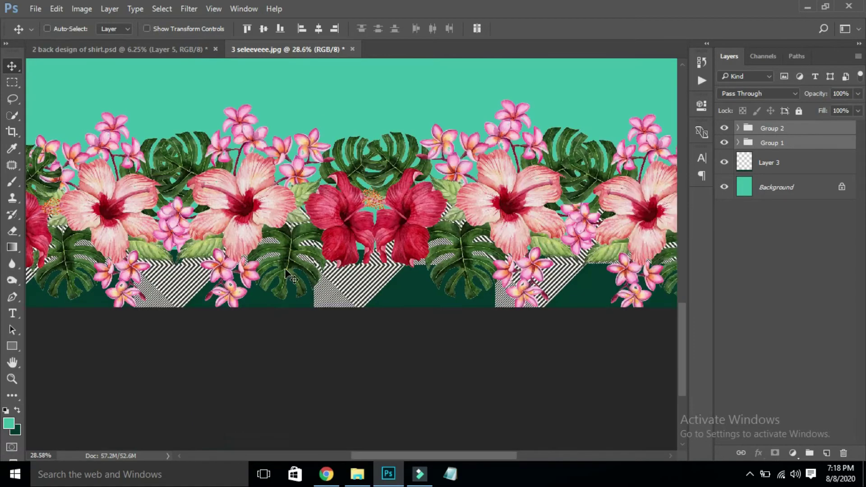
{"action": "key", "text": "shift+Down"}
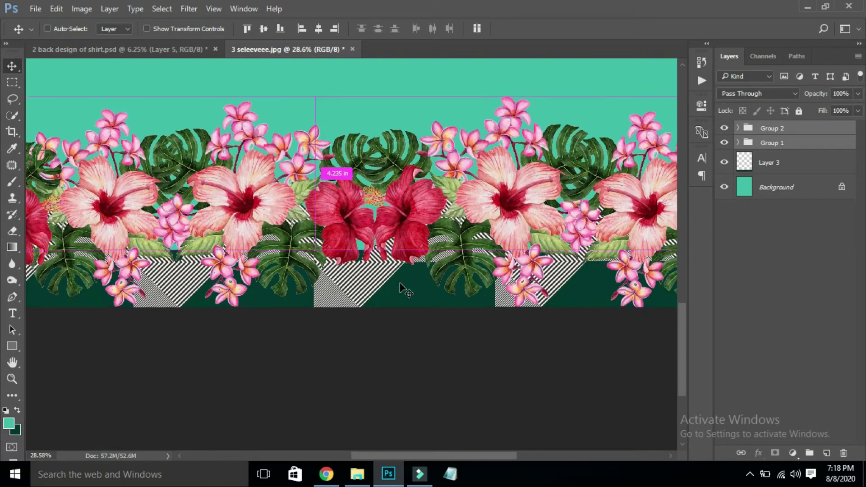
{"action": "scroll", "coordinate": [293, 324], "scroll_direction": "up", "scroll_amount": 5}
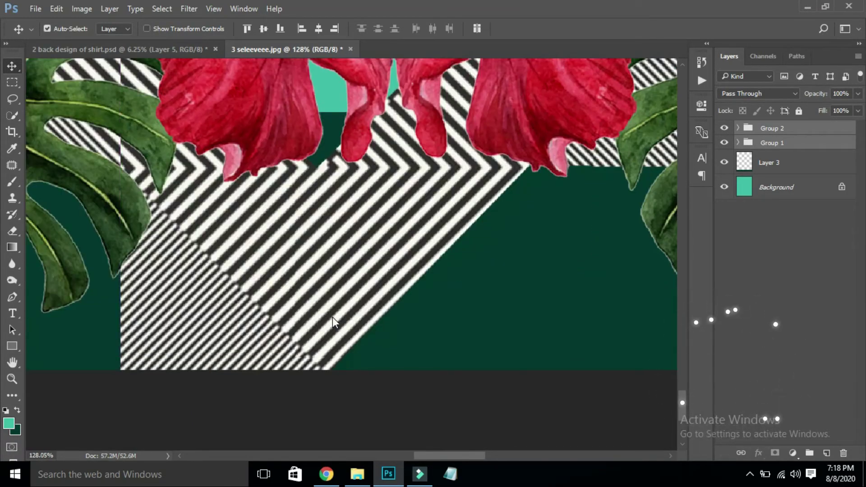
{"action": "key", "text": "Down"}
{"action": "key", "text": "Down"}
{"action": "key", "text": "Down"}
{"action": "key", "text": "Down"}
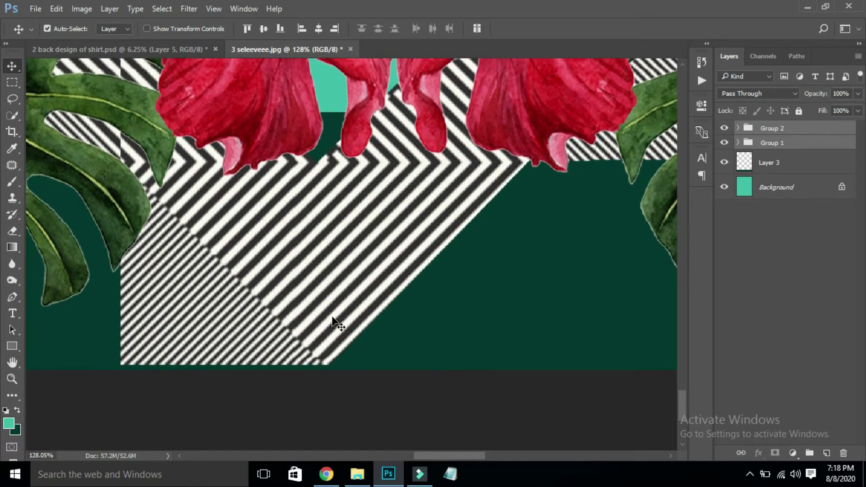
{"action": "key", "text": "Down"}
{"action": "key", "text": "Down"}
{"action": "key", "text": "Down"}
{"action": "key", "text": "Down"}
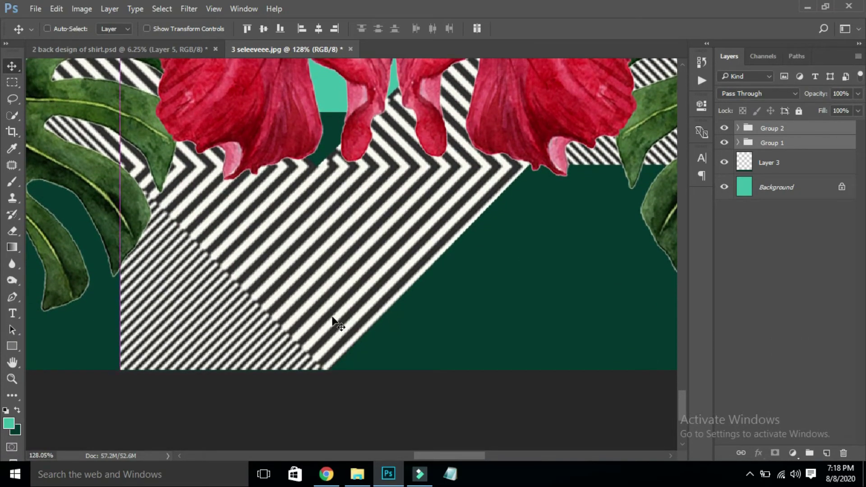
{"action": "key", "text": "ctrl+0"}
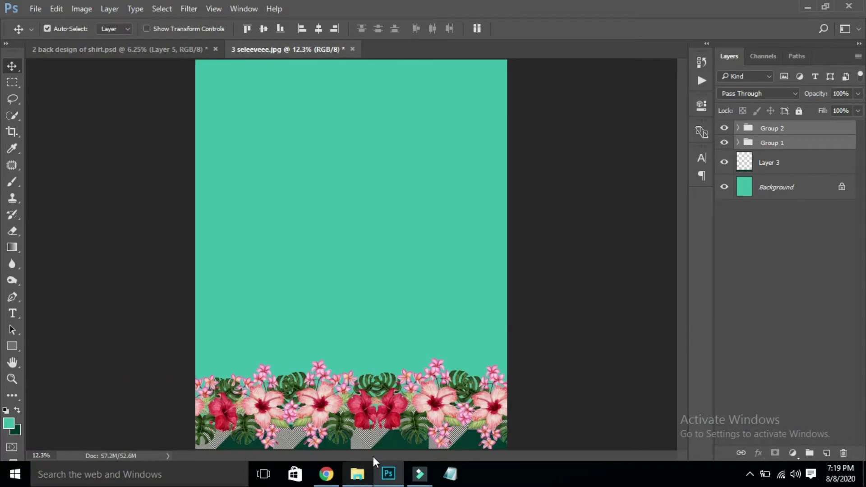
{"action": "left_click", "coordinate": [386, 447]}
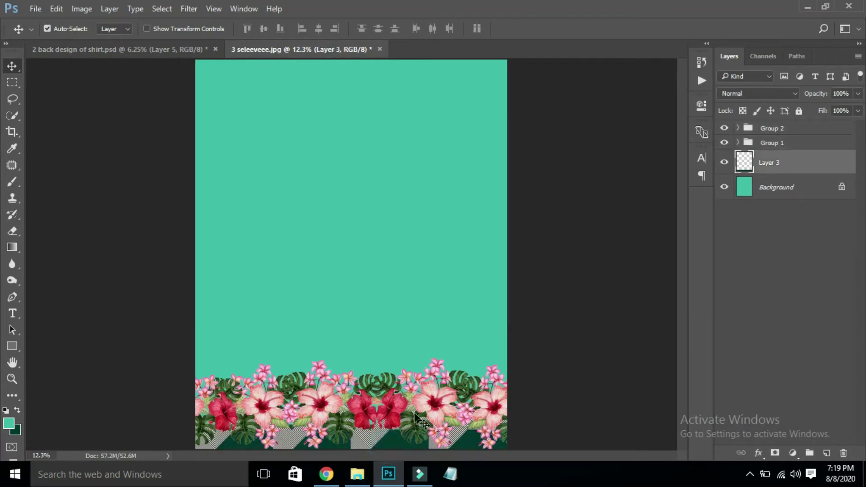
Stretch Layer 3's green band upward to about 216% height behind the flowers
{"action": "scroll", "coordinate": [541, 343], "scroll_direction": "up", "scroll_amount": 3}
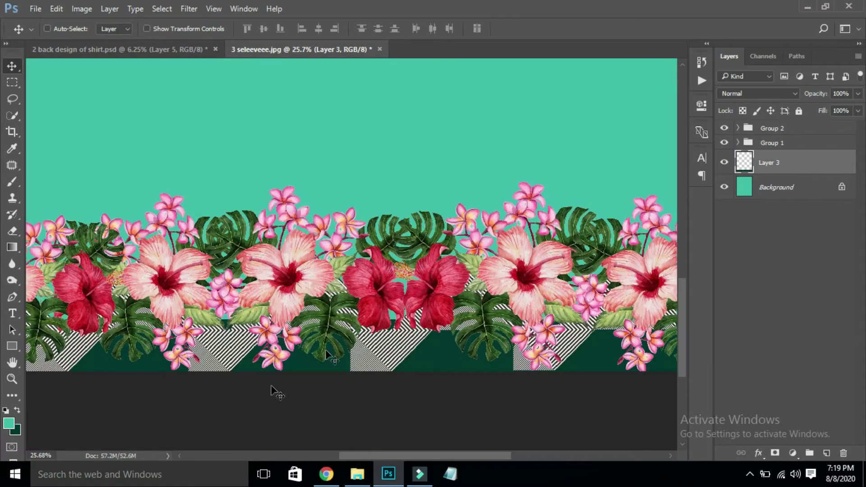
{"action": "key", "text": "ctrl+t"}
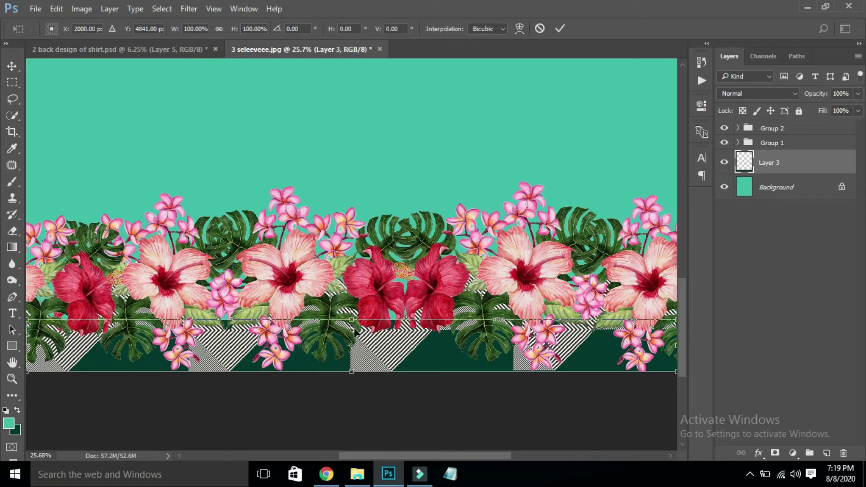
{"action": "left_click_drag", "start_coordinate": [354, 321], "coordinate": [349, 261]}
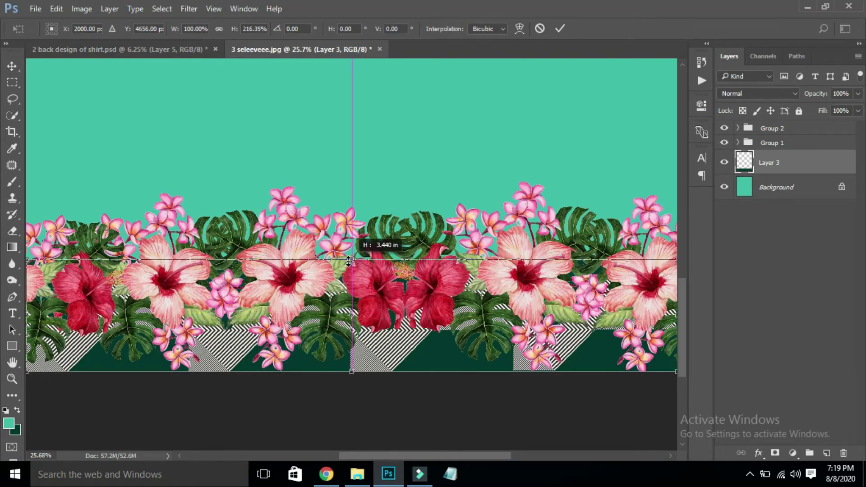
{"action": "scroll", "coordinate": [348, 261], "scroll_direction": "down", "scroll_amount": 3}
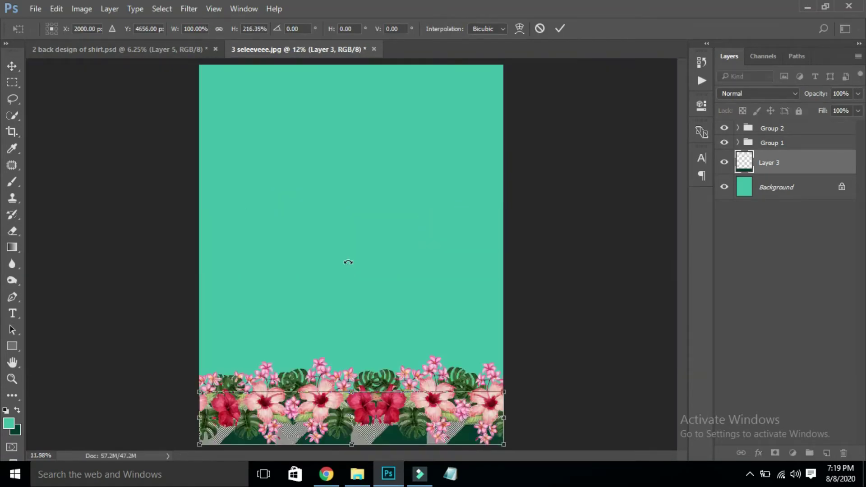
{"action": "key", "text": "Return"}
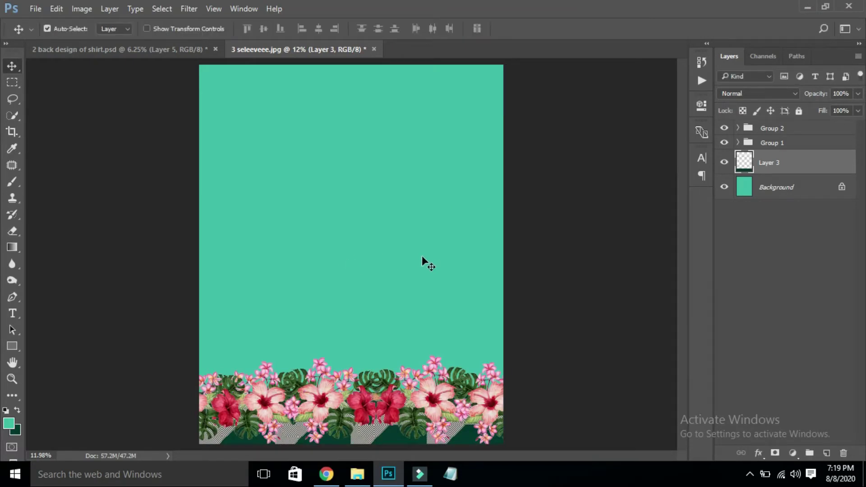
Drag the orange rectangle from the shirt back design into the sleeve as Layer 4
{"action": "left_click", "coordinate": [147, 47]}
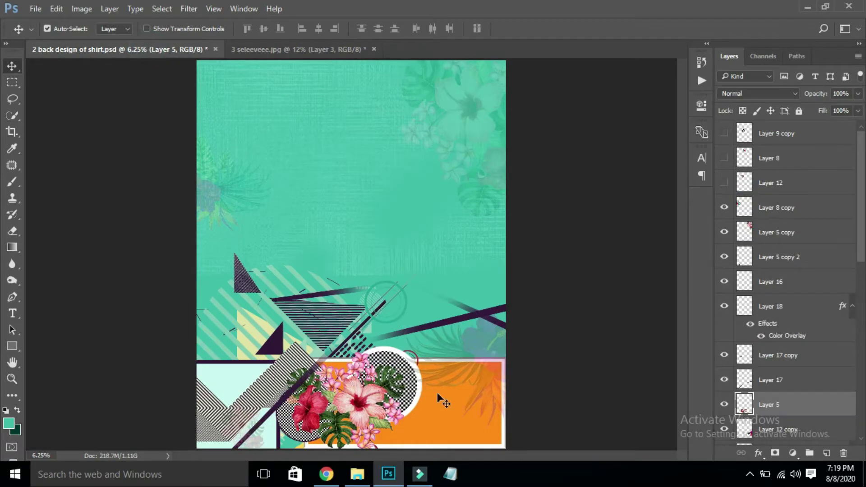
{"action": "left_click_drag", "start_coordinate": [437, 422], "coordinate": [276, 56]}
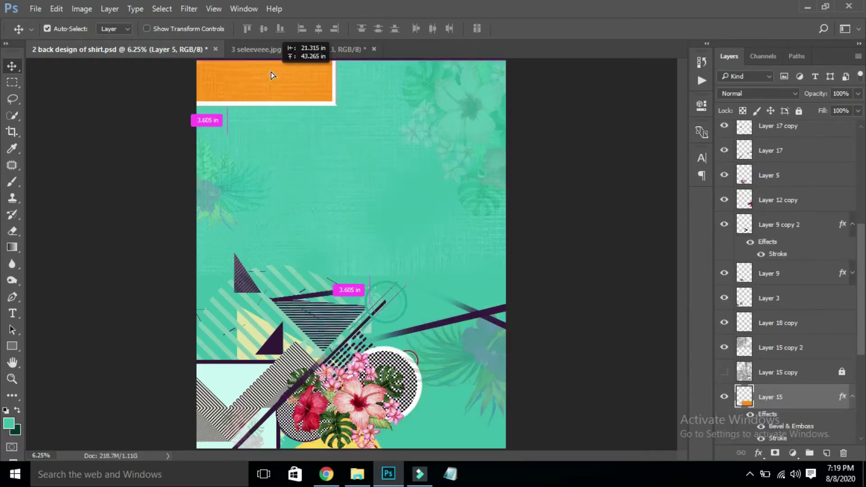
{"action": "mouse_move", "coordinate": [277, 56]}
{"action": "left_mouse_down"}
{"action": "mouse_move", "coordinate": [367, 248]}
{"action": "mouse_move", "coordinate": [406, 263]}
{"action": "left_mouse_up"}
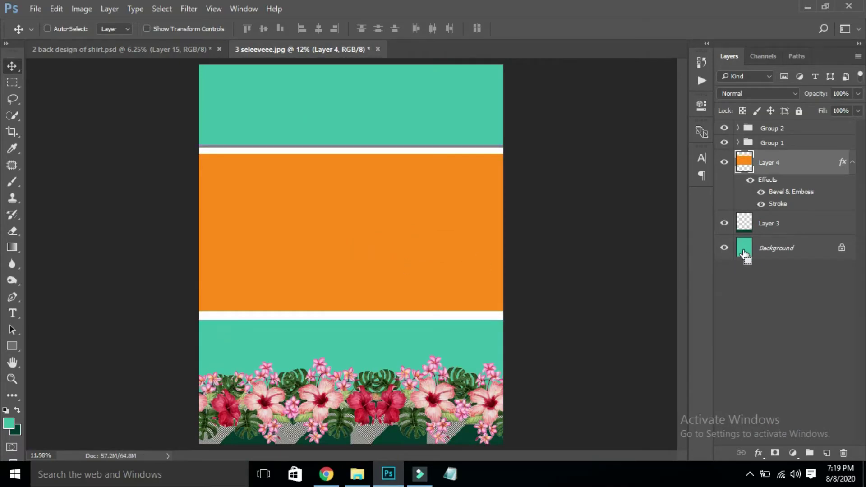
Keep a hidden copy of Layer 4, then convert Layer 4 to a smart object and rasterize it
{"action": "key", "text": "ctrl+j"}
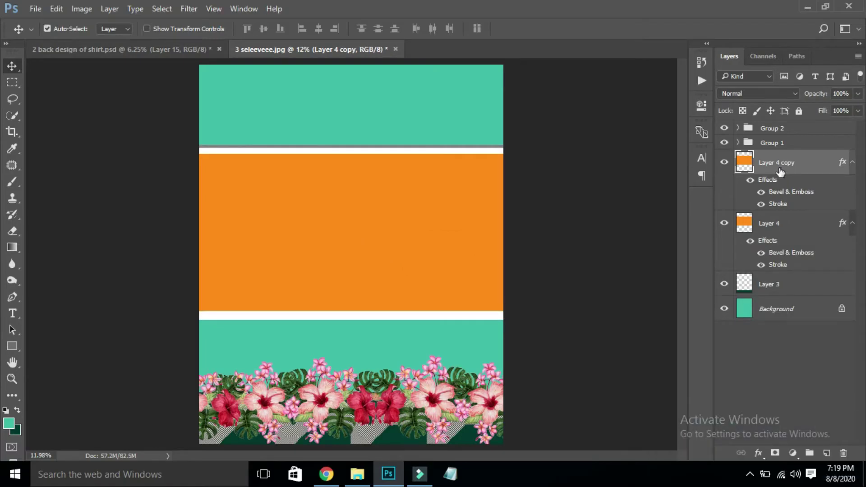
{"action": "left_click", "coordinate": [724, 163]}
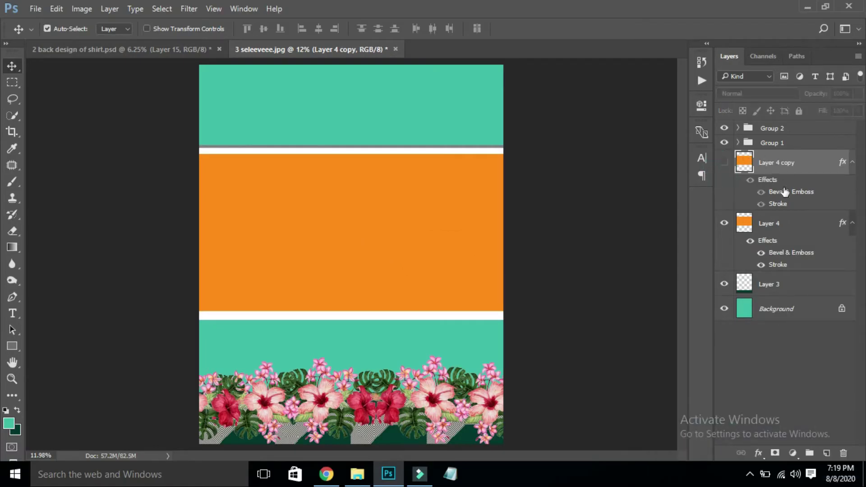
{"action": "left_click", "coordinate": [792, 225]}
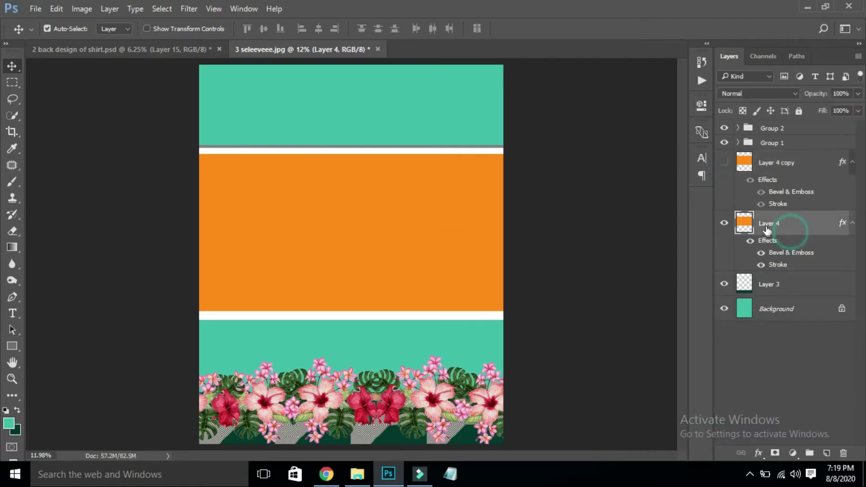
{"action": "right_click", "coordinate": [791, 224]}
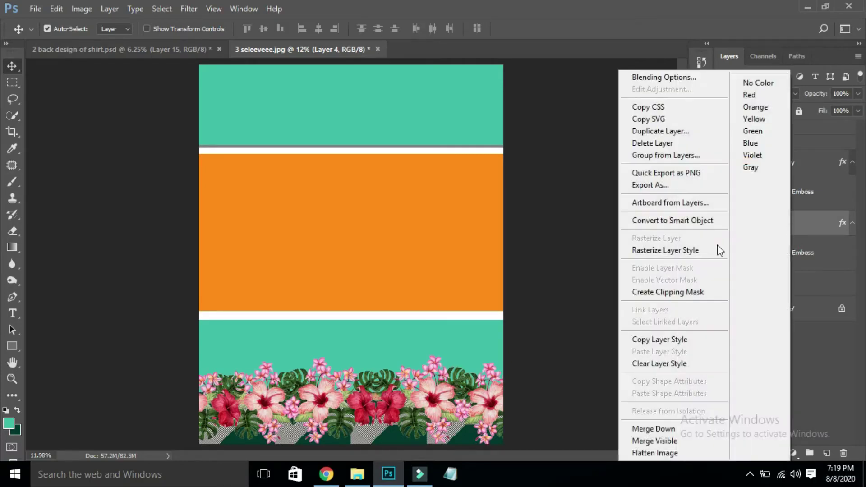
{"action": "left_click", "coordinate": [688, 221]}
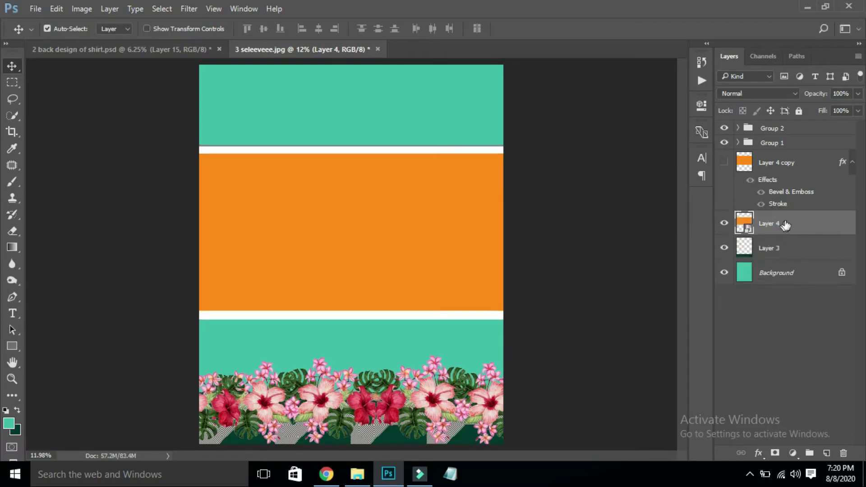
{"action": "right_click", "coordinate": [785, 226]}
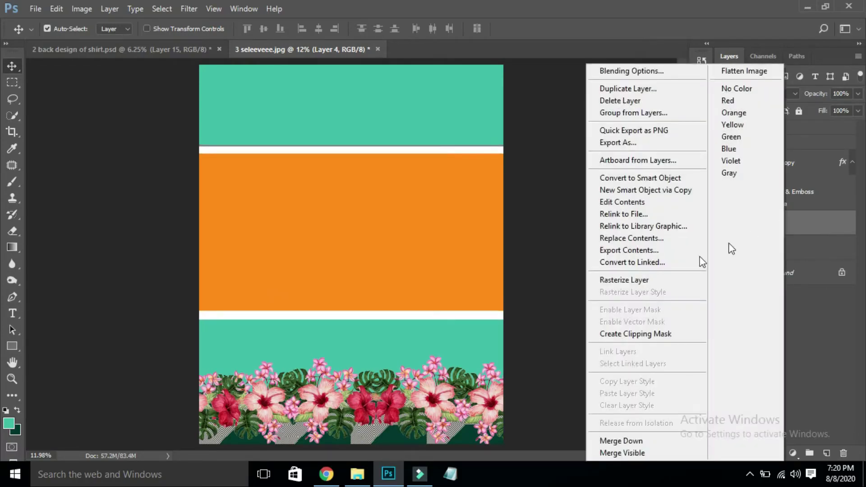
{"action": "left_click", "coordinate": [646, 281]}
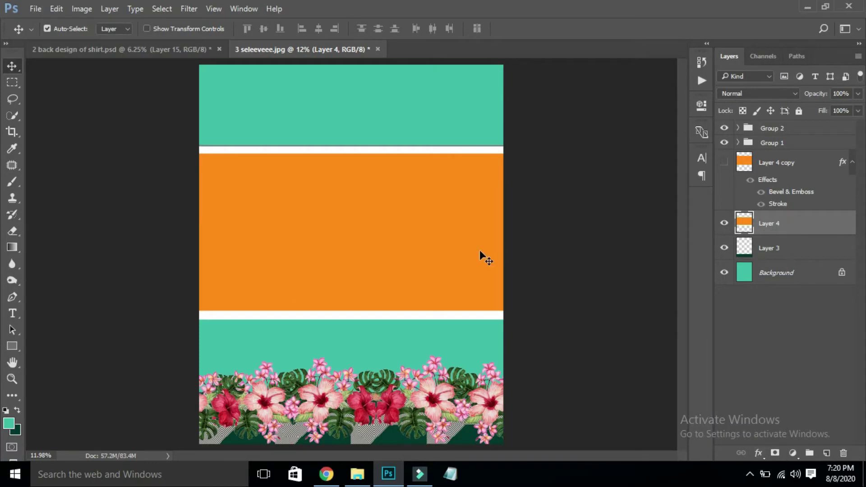
Move the orange band down toward the flowers and shrink it to about half size
{"action": "key", "text": "ctrl+t"}
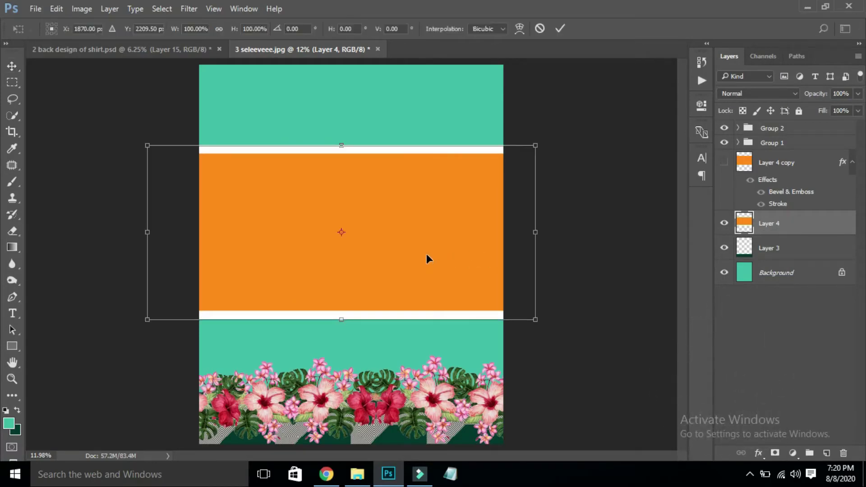
{"action": "left_click_drag", "start_coordinate": [419, 221], "coordinate": [420, 321]}
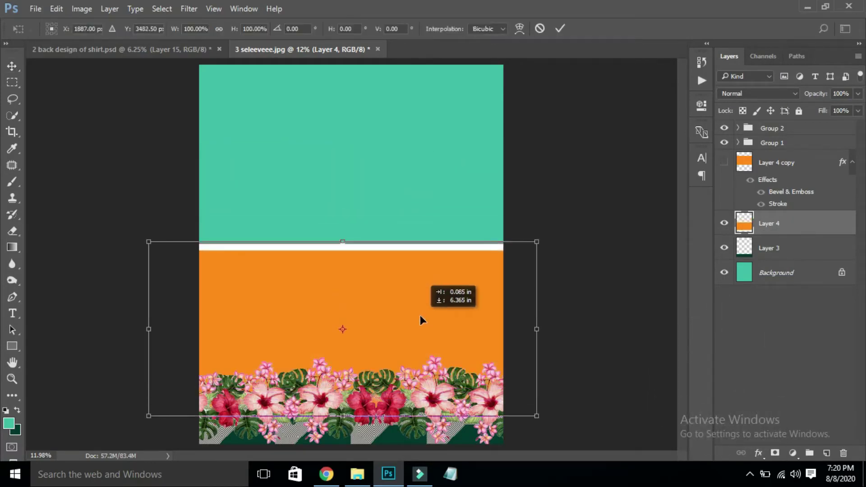
{"action": "mouse_move", "coordinate": [532, 240]}
{"action": "left_mouse_down"}
{"action": "mouse_move", "coordinate": [444, 299]}
{"action": "mouse_move", "coordinate": [337, 348]}
{"action": "mouse_move", "coordinate": [361, 352]}
{"action": "left_mouse_up"}
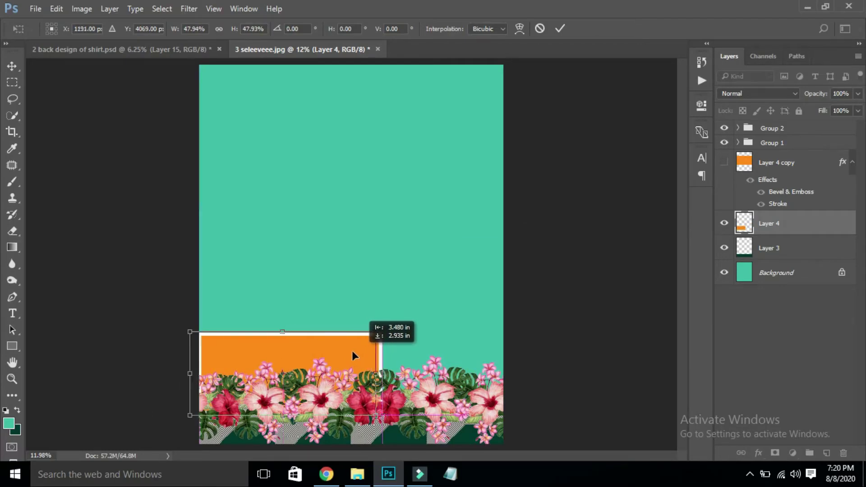
{"action": "mouse_move", "coordinate": [361, 352]}
{"action": "left_mouse_down"}
{"action": "mouse_move", "coordinate": [352, 353]}
{"action": "mouse_move", "coordinate": [515, 365]}
{"action": "left_mouse_up"}
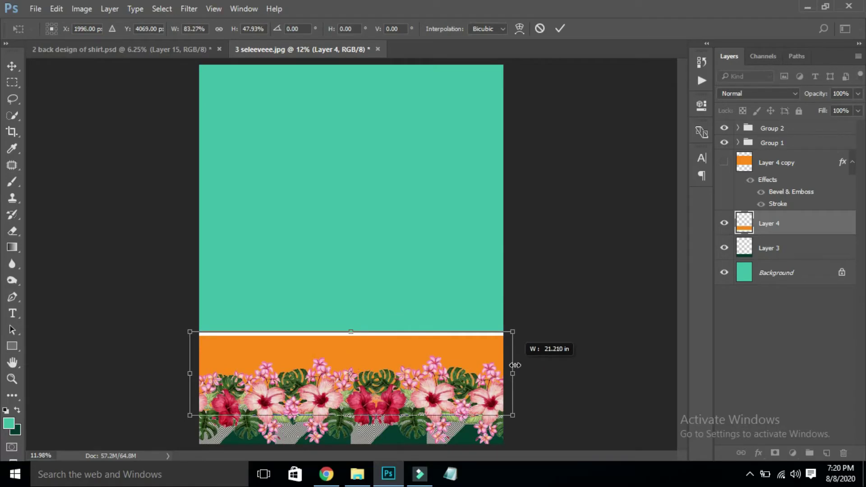
{"action": "key", "text": "Return"}
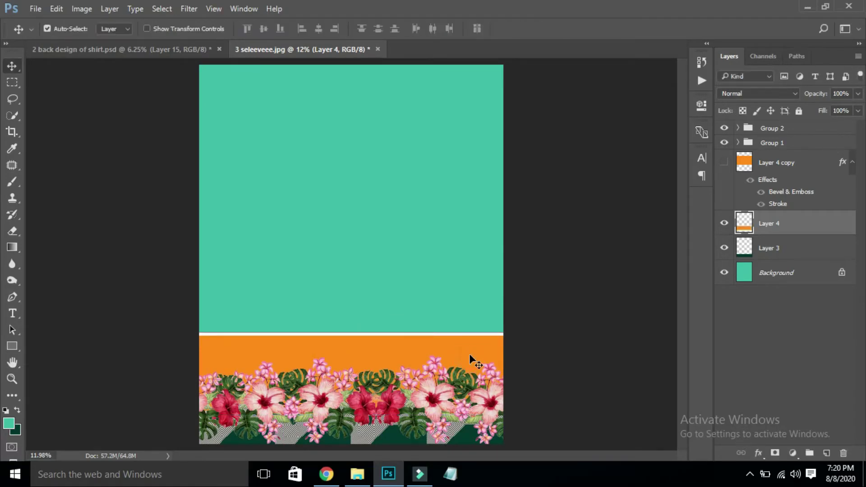
Show the band duplicate, scale it into a small framed rectangle, then delete it
{"action": "left_click", "coordinate": [747, 163]}
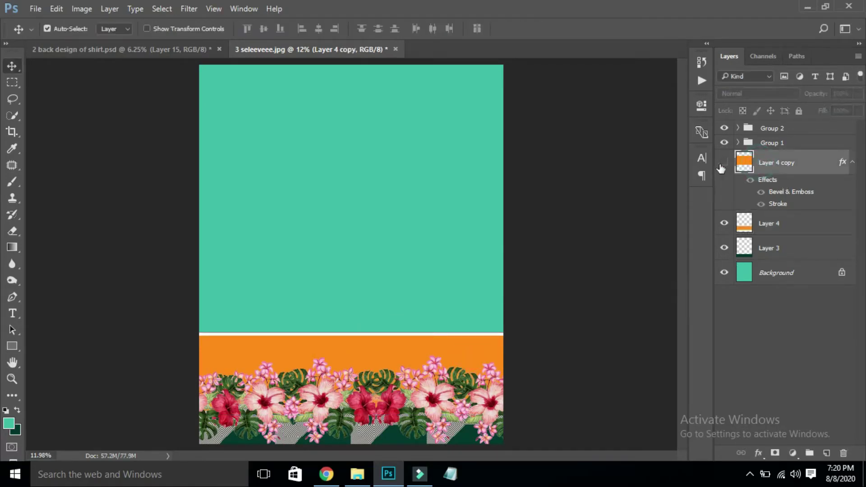
{"action": "left_click", "coordinate": [724, 163]}
{"action": "key", "text": "ctrl+t"}
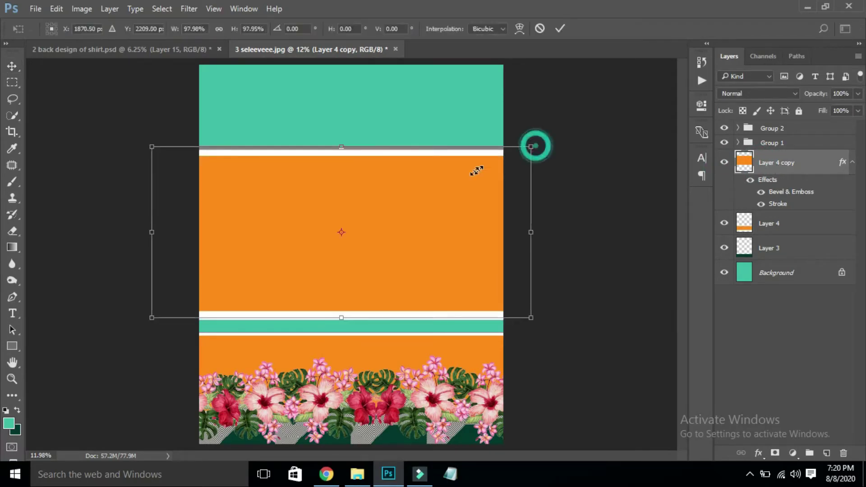
{"action": "left_click_drag", "start_coordinate": [535, 145], "coordinate": [448, 185]}
{"action": "double_click", "coordinate": [409, 219]}
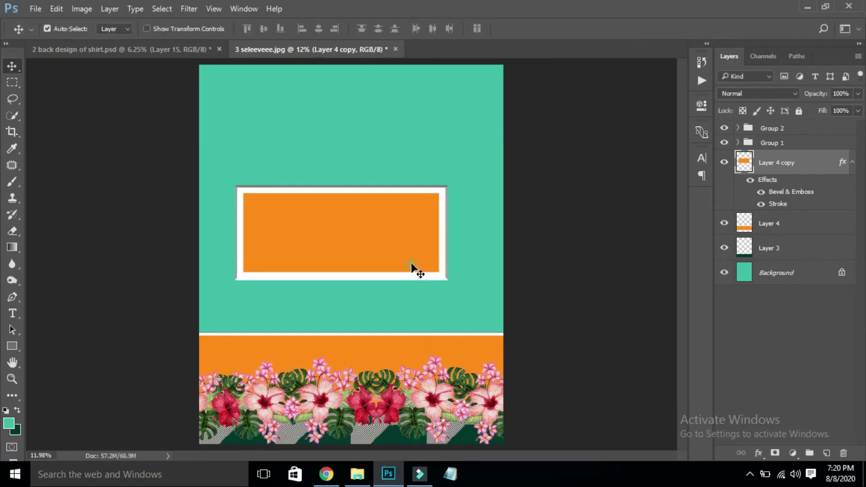
{"action": "left_click_drag", "start_coordinate": [412, 269], "coordinate": [437, 306]}
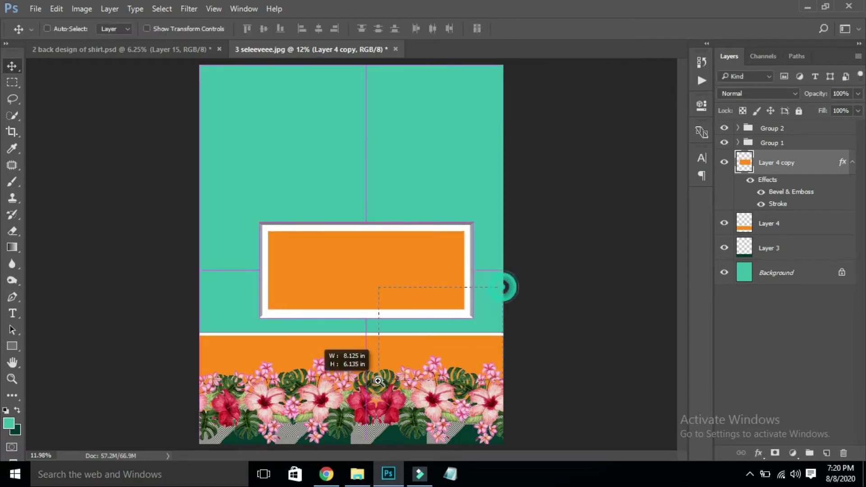
{"action": "scroll", "coordinate": [468, 360], "scroll_direction": "up", "scroll_amount": 5}
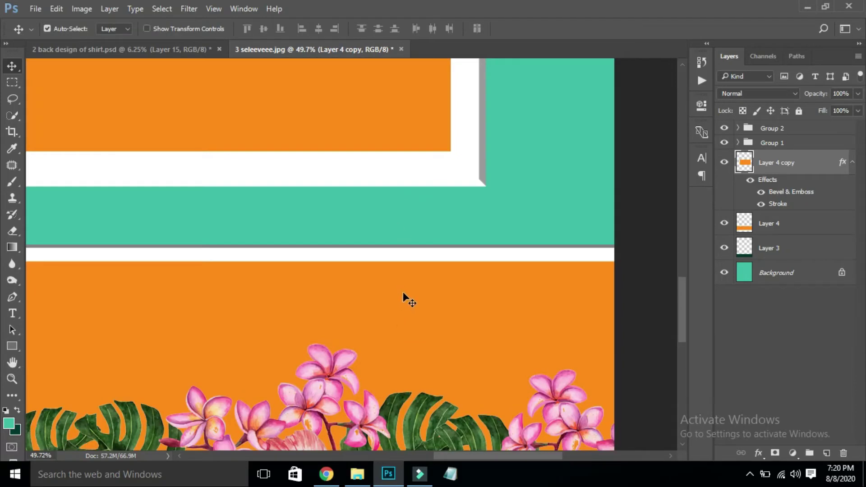
{"action": "key", "text": "Delete"}
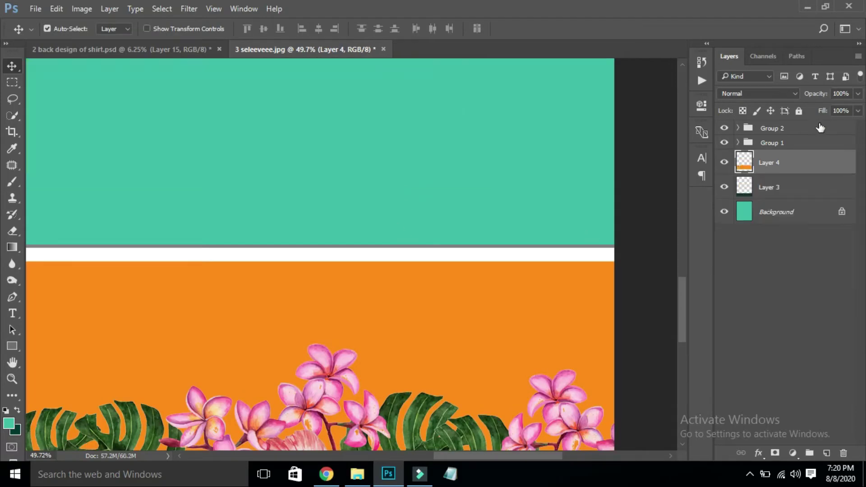
{"action": "key", "text": "ctrl+0"}
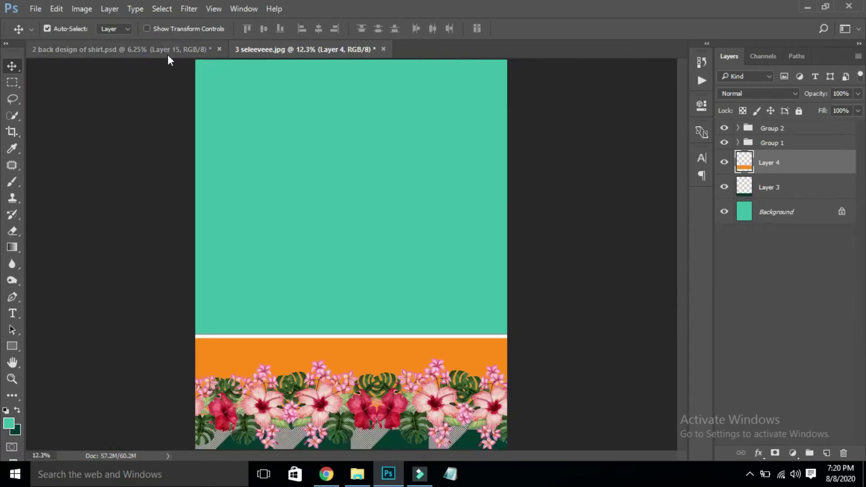
Drag the checkered circle from the back design into the sleeve document
{"action": "left_click", "coordinate": [167, 54]}
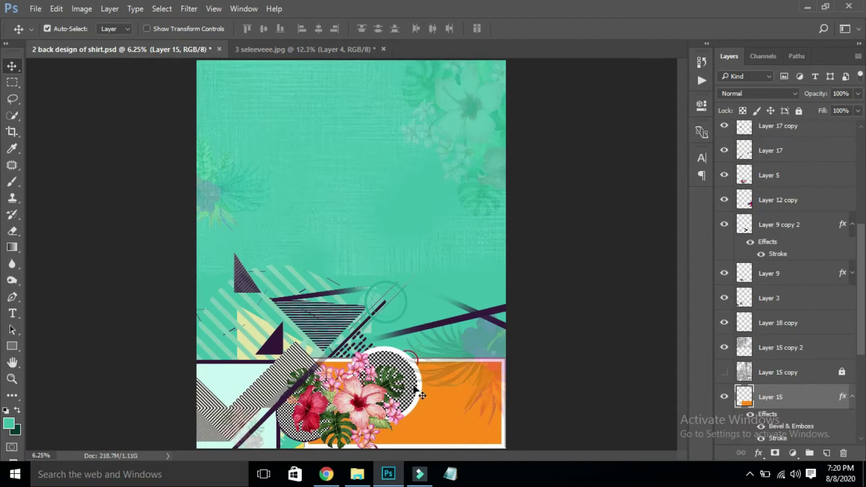
{"action": "left_click_drag", "start_coordinate": [422, 395], "coordinate": [311, 65]}
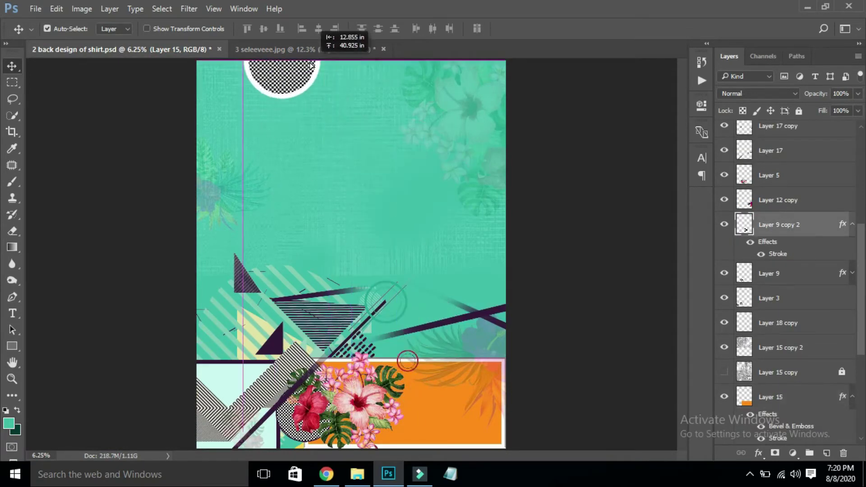
{"action": "mouse_move", "coordinate": [311, 66]}
{"action": "left_mouse_down"}
{"action": "mouse_move", "coordinate": [379, 223]}
{"action": "mouse_move", "coordinate": [426, 253]}
{"action": "left_mouse_up"}
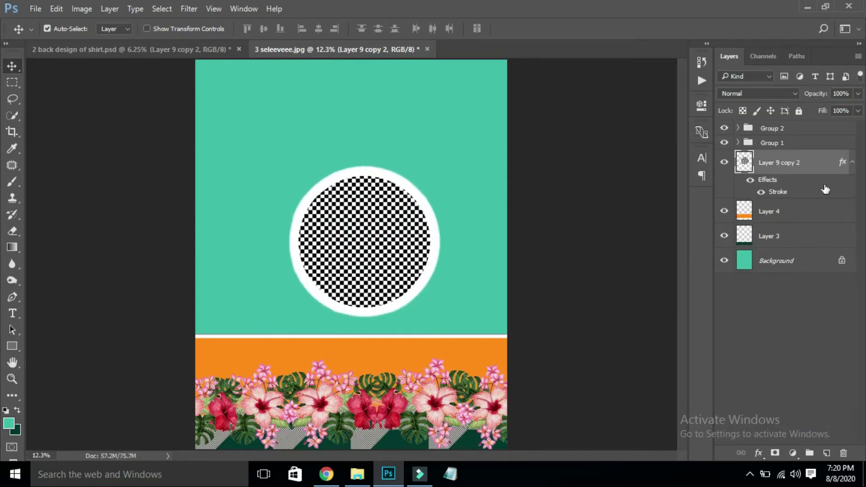
Thin the circle's white stroke to 40 px
{"action": "right_click", "coordinate": [811, 164]}
{"action": "left_click", "coordinate": [832, 165]}
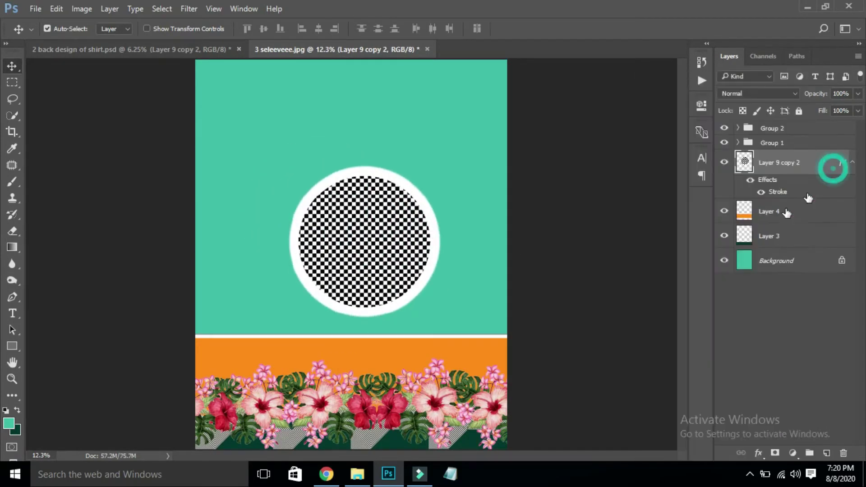
{"action": "left_click", "coordinate": [780, 192]}
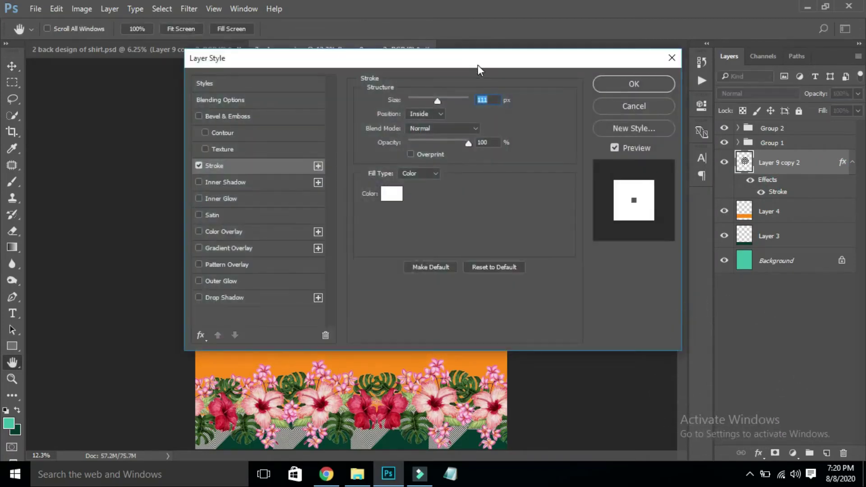
{"action": "left_click_drag", "start_coordinate": [477, 70], "coordinate": [708, 66]}
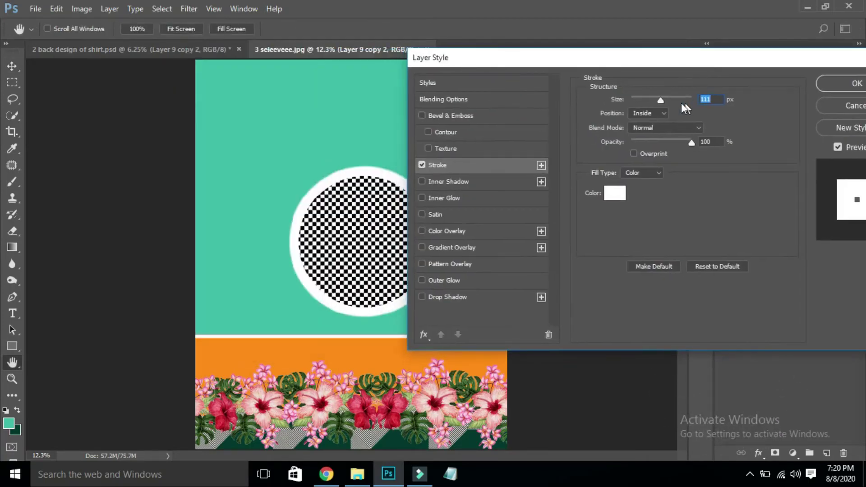
{"action": "left_click_drag", "start_coordinate": [657, 101], "coordinate": [645, 103]}
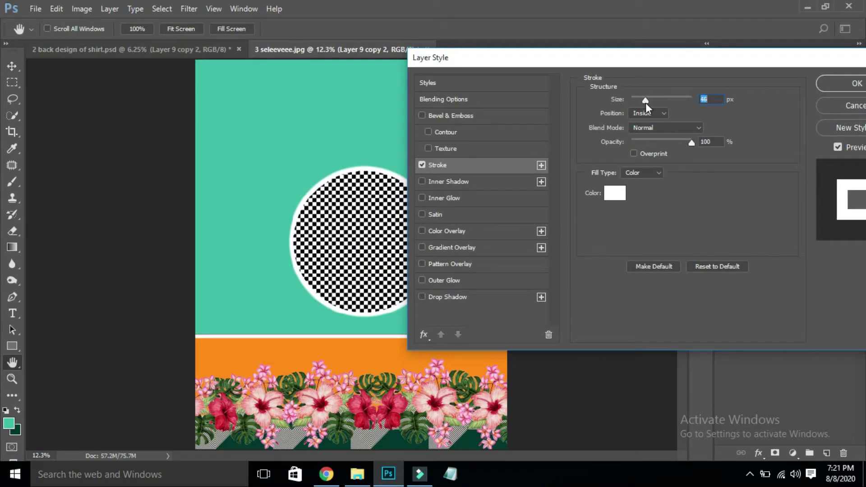
{"action": "key", "text": "Return"}
Convert the circle layer to a smart object and rasterize it
{"action": "right_click", "coordinate": [794, 164]}
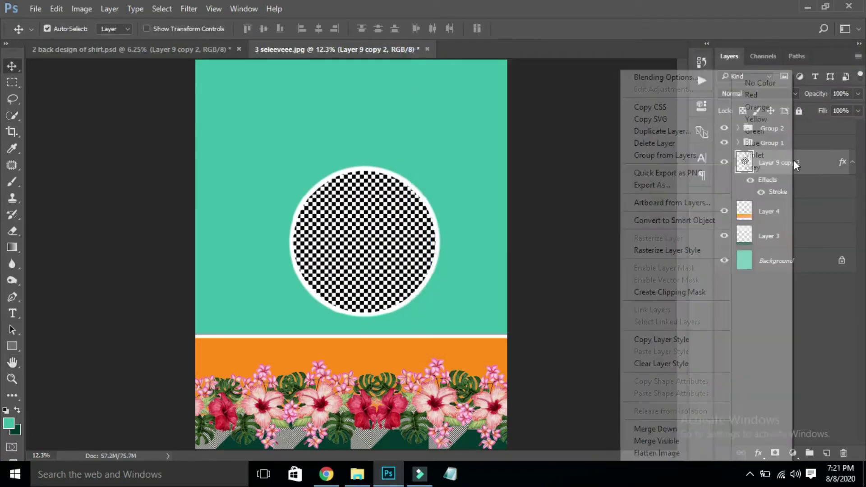
{"action": "left_click", "coordinate": [691, 222]}
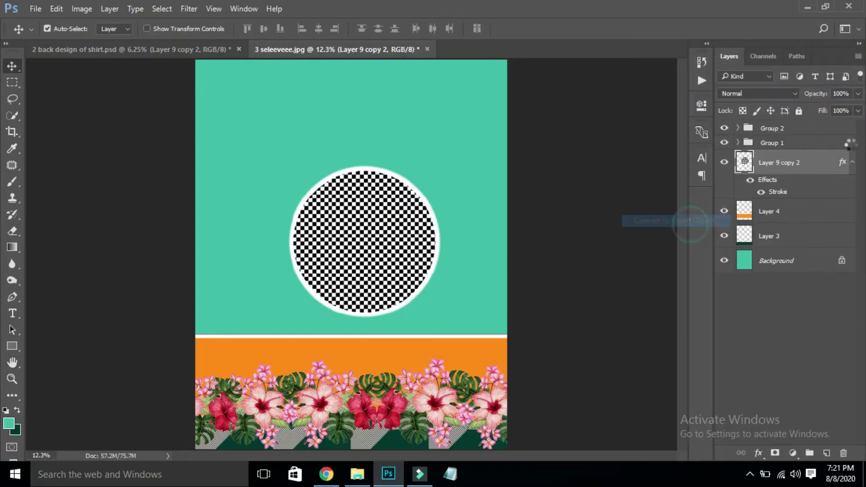
{"action": "right_click", "coordinate": [819, 166]}
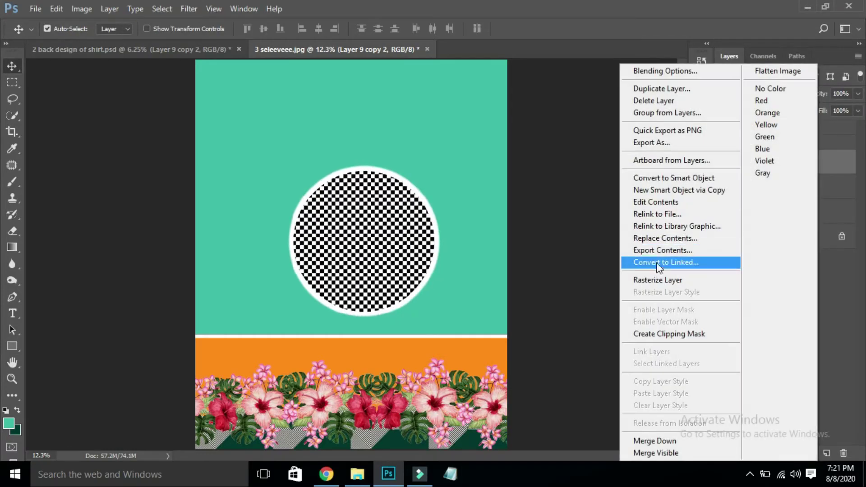
{"action": "left_click", "coordinate": [659, 280]}
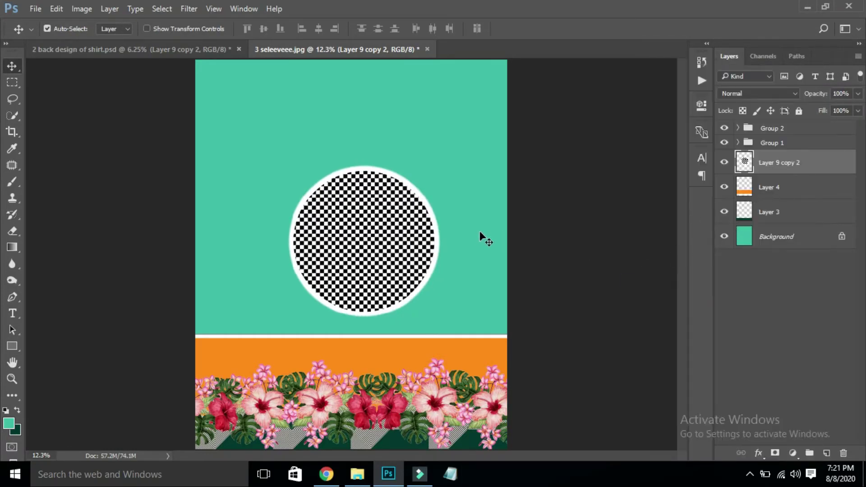
Duplicate the circle, scale the copy to about 22%, and line up copies along the white line
{"action": "mouse_move", "coordinate": [327, 267]}
{"action": "left_mouse_down"}
{"action": "mouse_move", "coordinate": [257, 336]}
{"action": "mouse_move", "coordinate": [298, 309]}
{"action": "mouse_move", "coordinate": [353, 163]}
{"action": "mouse_move", "coordinate": [291, 328]}
{"action": "left_mouse_up"}
{"action": "key", "text": "ctrl+t"}
{"action": "mouse_move", "coordinate": [348, 248]}
{"action": "left_mouse_down"}
{"action": "mouse_move", "coordinate": [269, 321]}
{"action": "mouse_move", "coordinate": [231, 333]}
{"action": "left_mouse_up"}
{"action": "key", "text": "Return"}
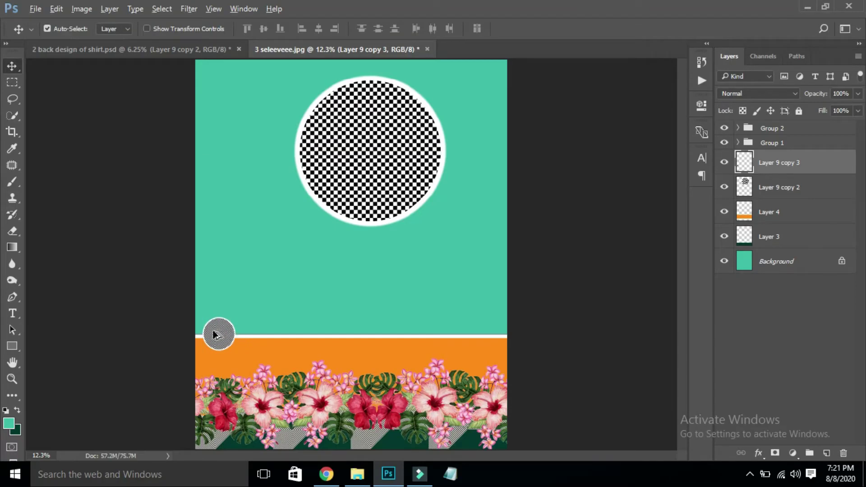
{"action": "mouse_move", "coordinate": [214, 335]}
{"action": "left_mouse_down"}
{"action": "mouse_move", "coordinate": [399, 348]}
{"action": "mouse_move", "coordinate": [403, 338]}
{"action": "mouse_move", "coordinate": [495, 342]}
{"action": "left_mouse_up"}
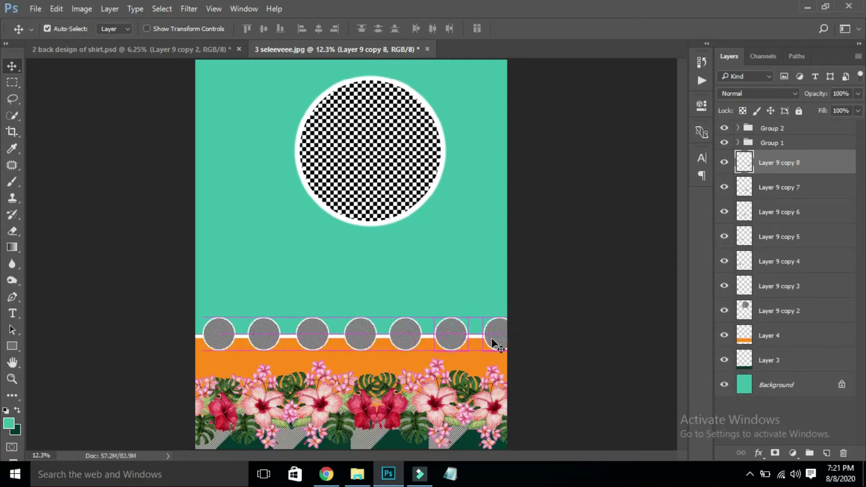
{"action": "left_click_drag", "start_coordinate": [531, 315], "coordinate": [217, 329]}
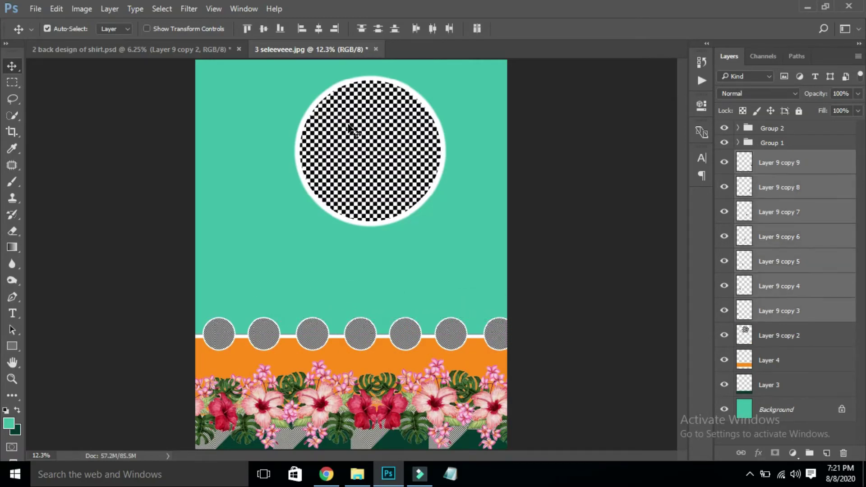
Group the seven small circles and centre the row horizontally on the canvas
{"action": "left_click", "coordinate": [448, 30]}
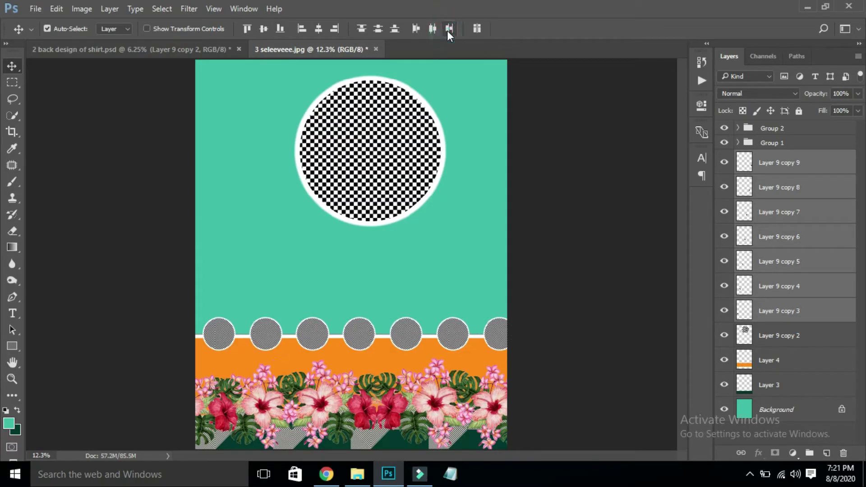
{"action": "left_click", "coordinate": [537, 295]}
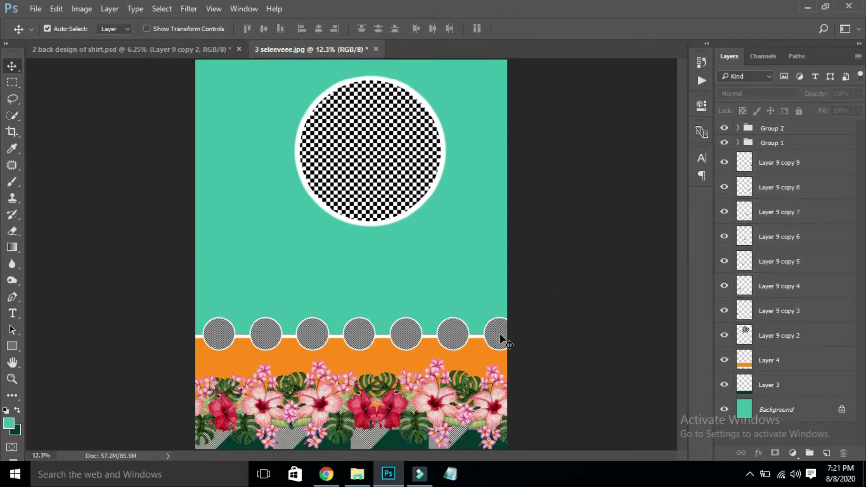
{"action": "left_click_drag", "start_coordinate": [518, 324], "coordinate": [243, 332]}
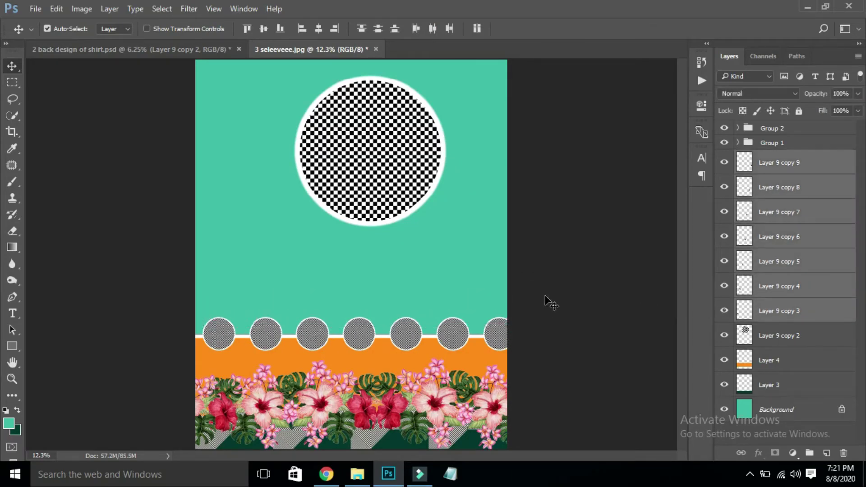
{"action": "key", "text": "ctrl+g"}
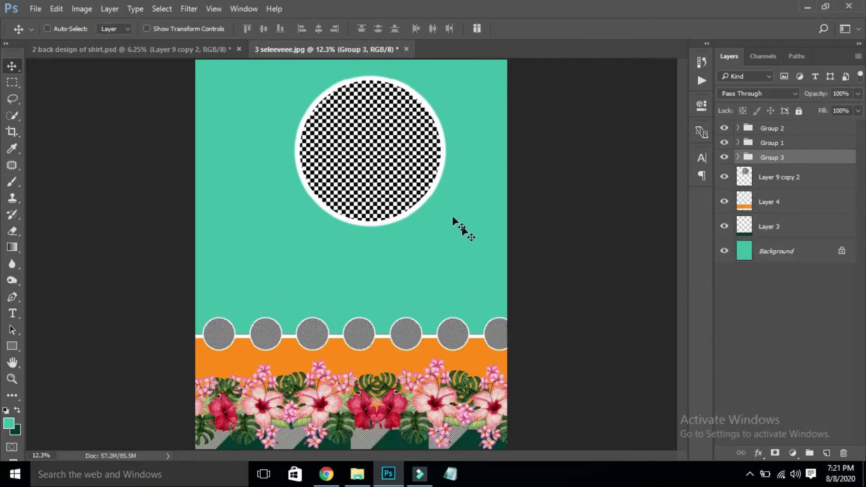
{"action": "key", "text": "ctrl+a"}
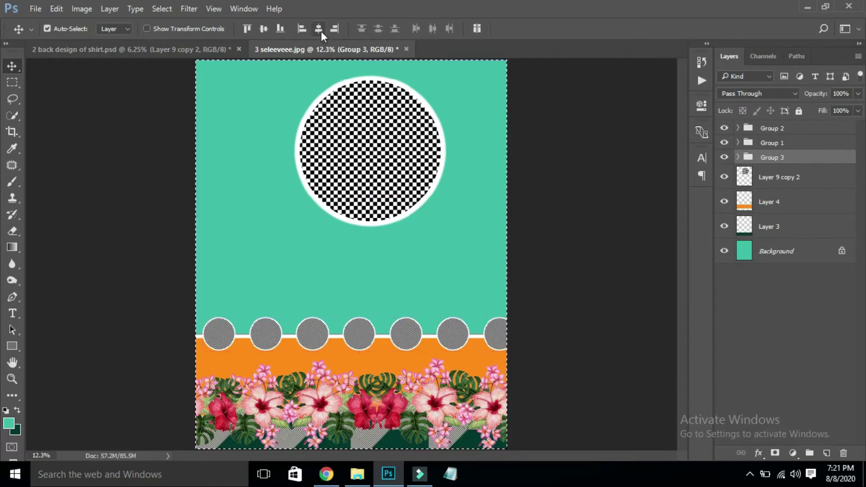
{"action": "left_click", "coordinate": [322, 31]}
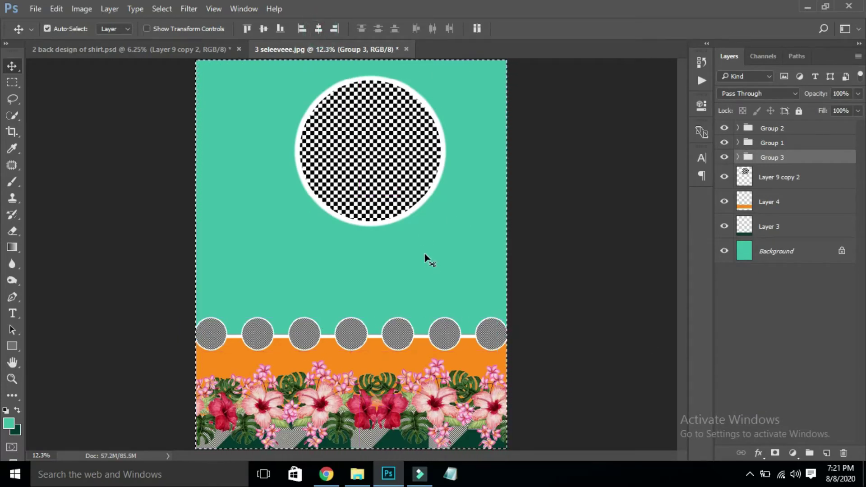
{"action": "key", "text": "ctrl+d"}
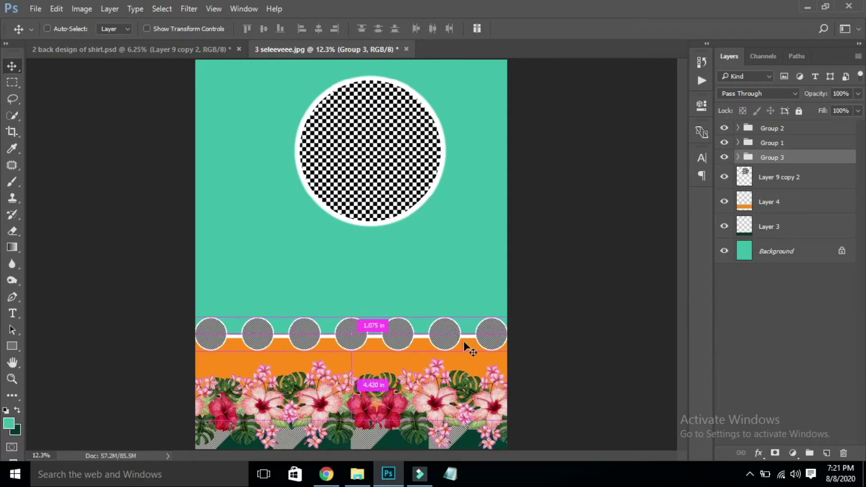
Shrink the circle row slightly and nudge the end circles outward
{"action": "key", "text": "ctrl+t"}
{"action": "left_click_drag", "start_coordinate": [504, 322], "coordinate": [498, 319]}
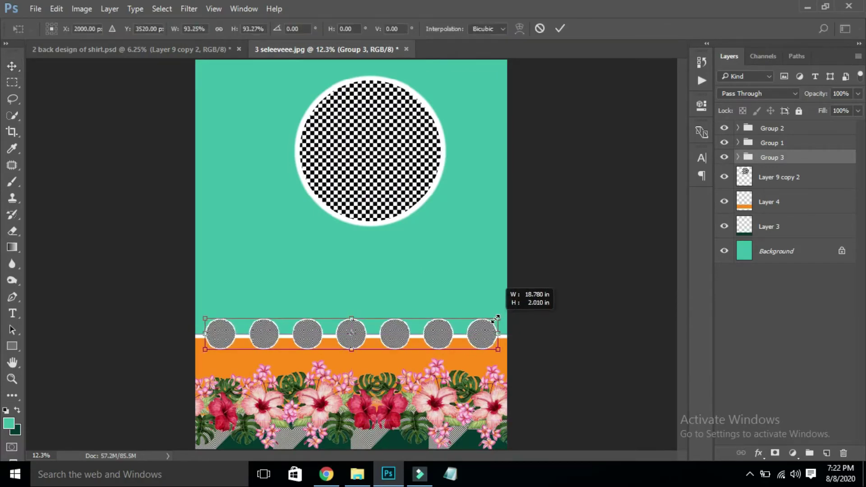
{"action": "key", "text": "Return"}
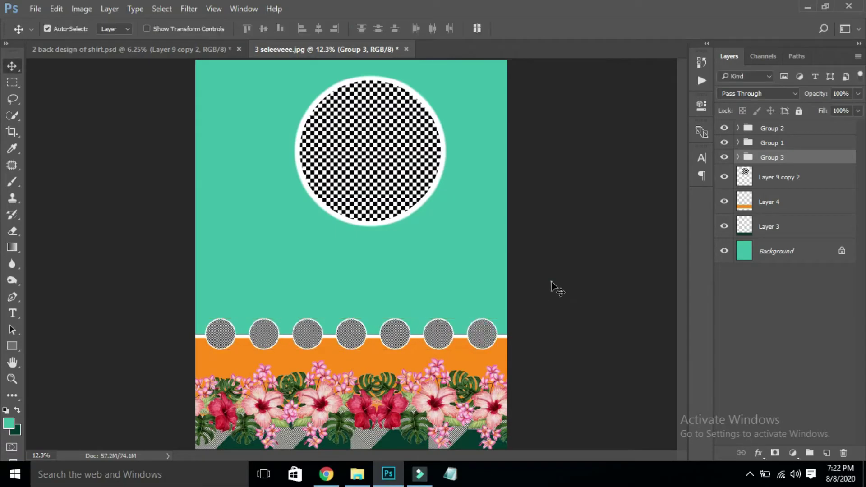
{"action": "left_click", "coordinate": [552, 284]}
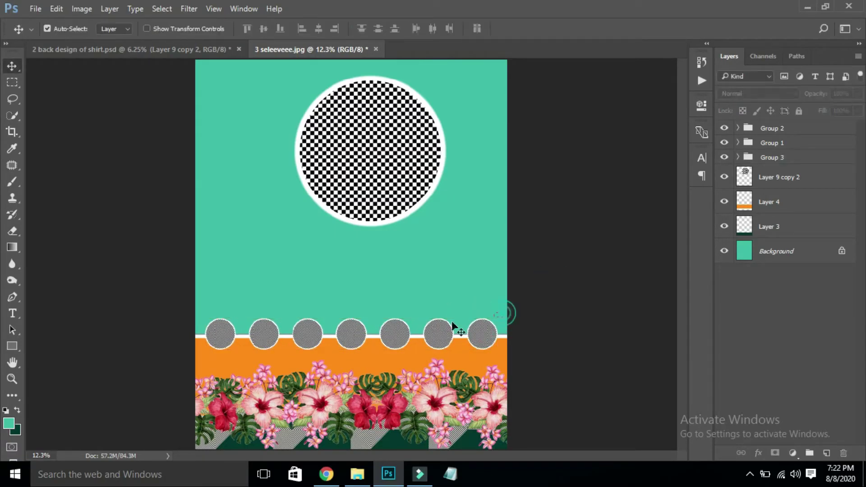
{"action": "left_click_drag", "start_coordinate": [503, 318], "coordinate": [237, 313]}
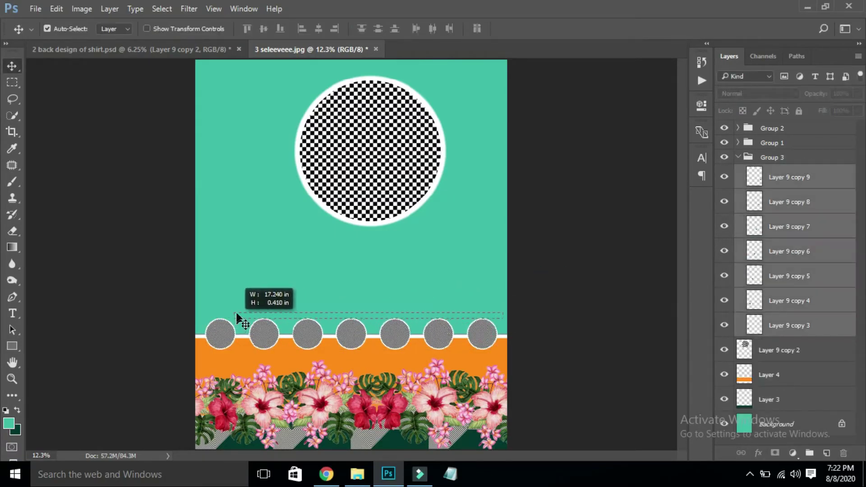
{"action": "left_click_drag", "start_coordinate": [221, 332], "coordinate": [219, 332]}
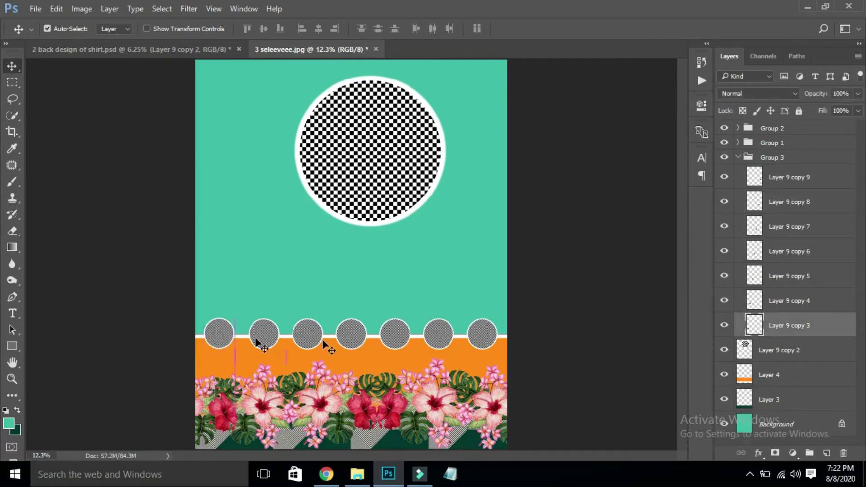
{"action": "left_click_drag", "start_coordinate": [474, 333], "coordinate": [475, 332]}
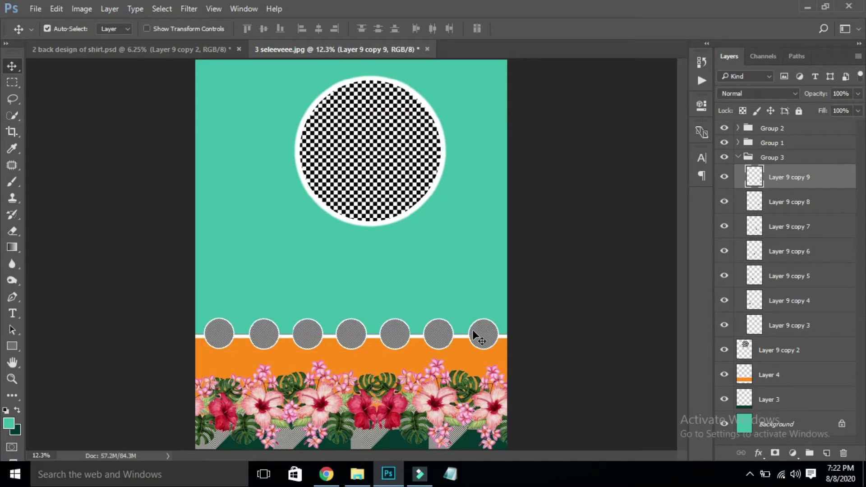
{"action": "left_click_drag", "start_coordinate": [474, 332], "coordinate": [475, 332]}
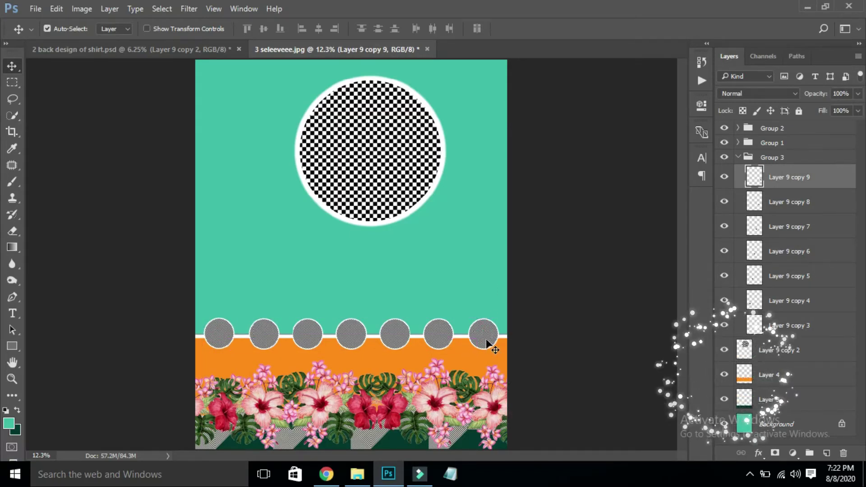
Distribute the circles evenly across the row, undoing the accidental centre stacking
{"action": "left_click_drag", "start_coordinate": [495, 306], "coordinate": [212, 319]}
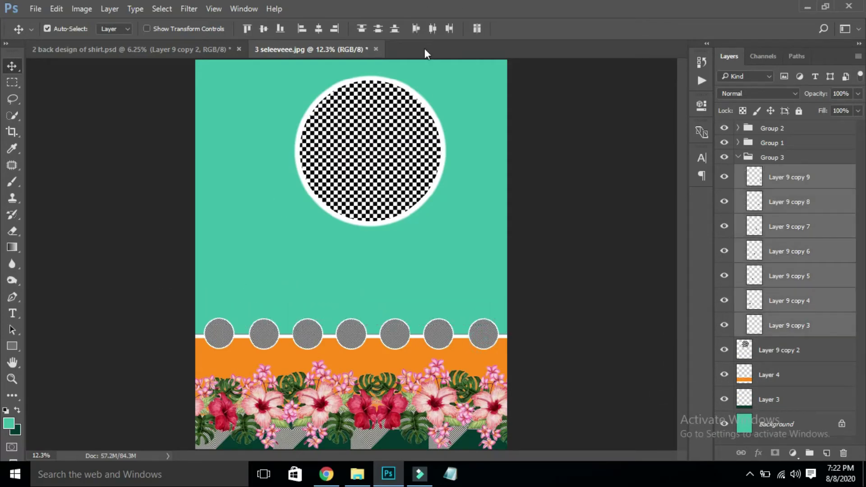
{"action": "left_click", "coordinate": [449, 29]}
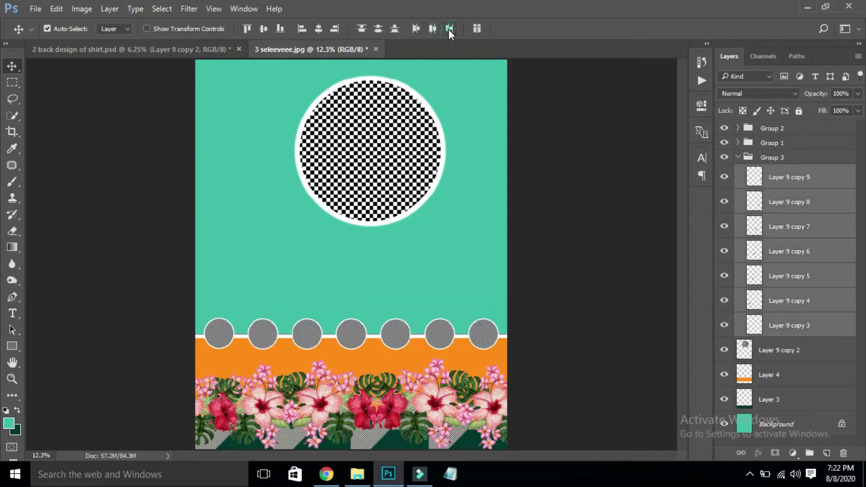
{"action": "left_click", "coordinate": [264, 29]}
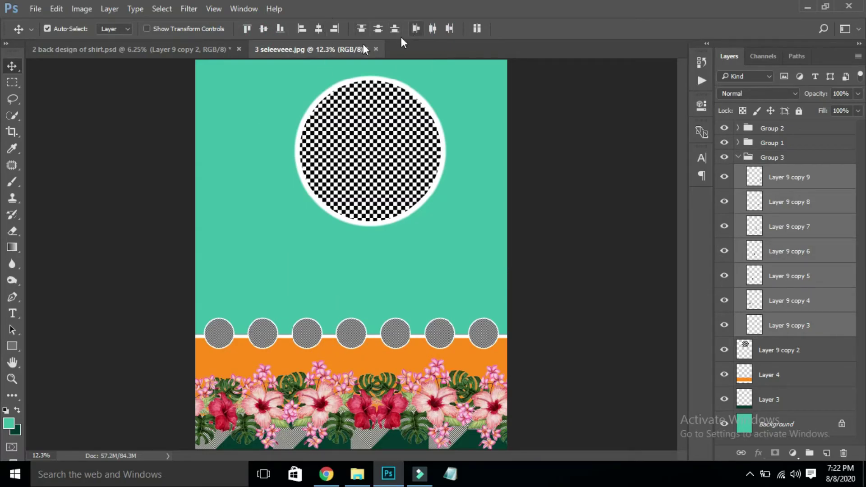
{"action": "left_click", "coordinate": [314, 32]}
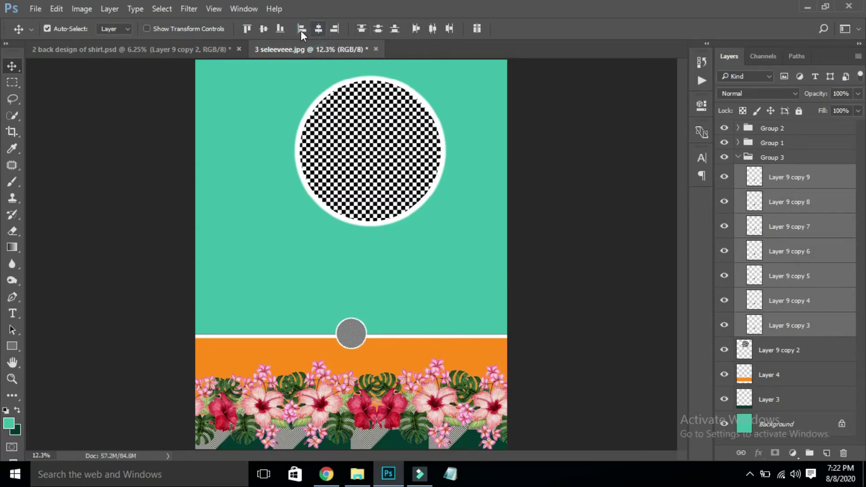
{"action": "key", "text": "ctrl+z"}
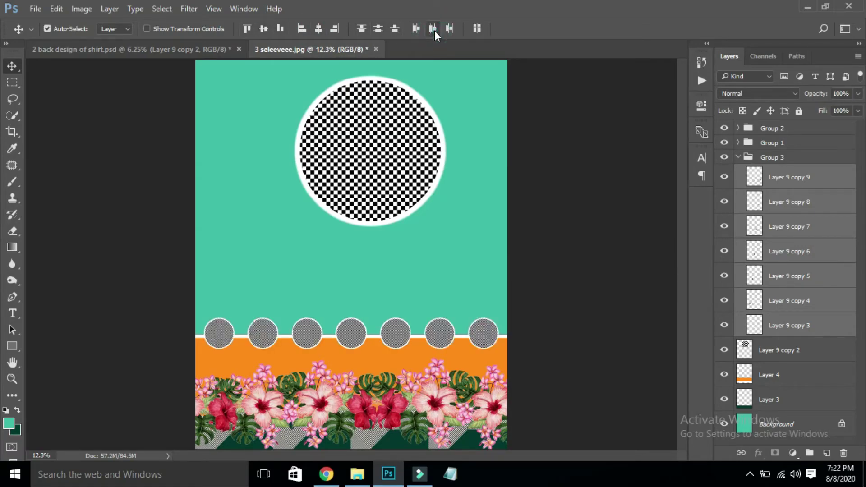
{"action": "left_click", "coordinate": [416, 29]}
Scale the circle row down to about 70% after a slight widening
{"action": "key", "text": "ctrl+t"}
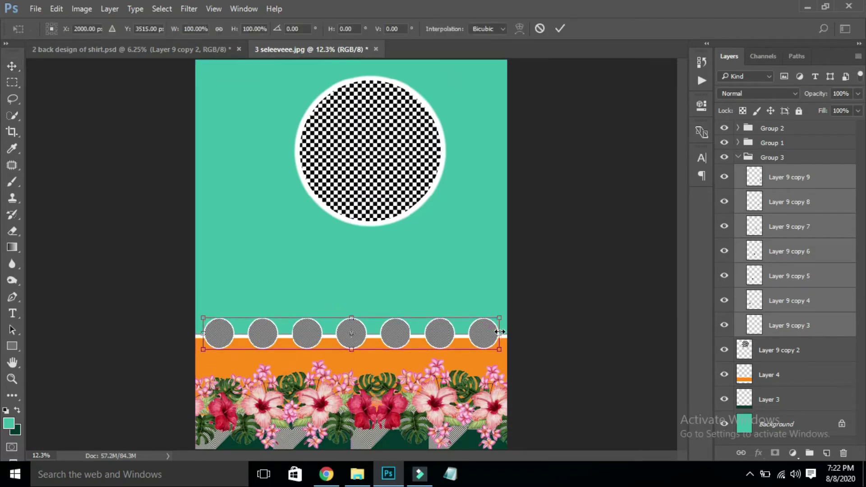
{"action": "left_click_drag", "start_coordinate": [500, 332], "coordinate": [504, 332]}
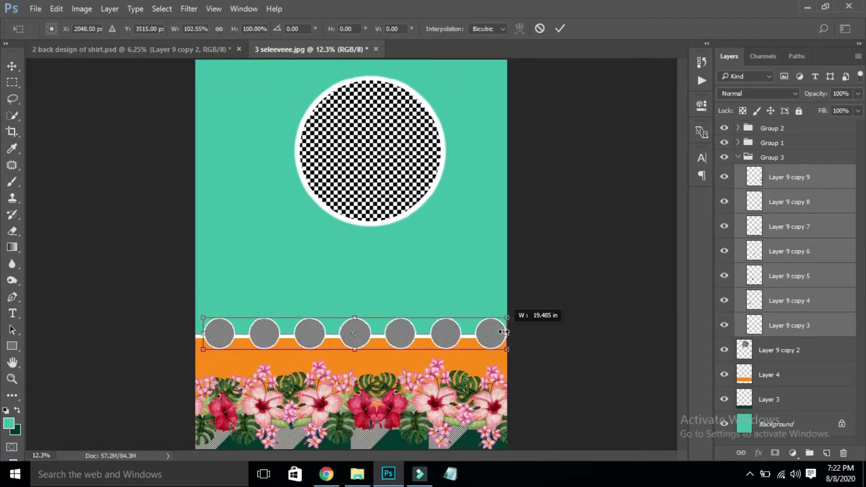
{"action": "key", "text": "Return"}
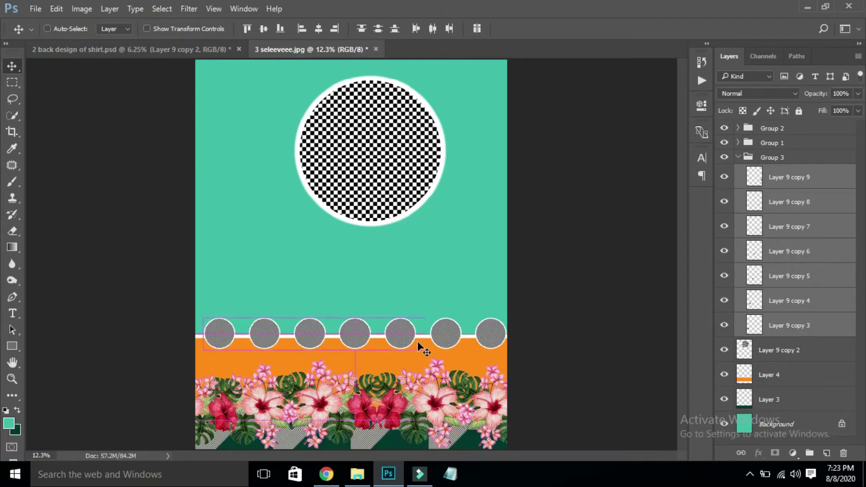
{"action": "key", "text": "ctrl+t"}
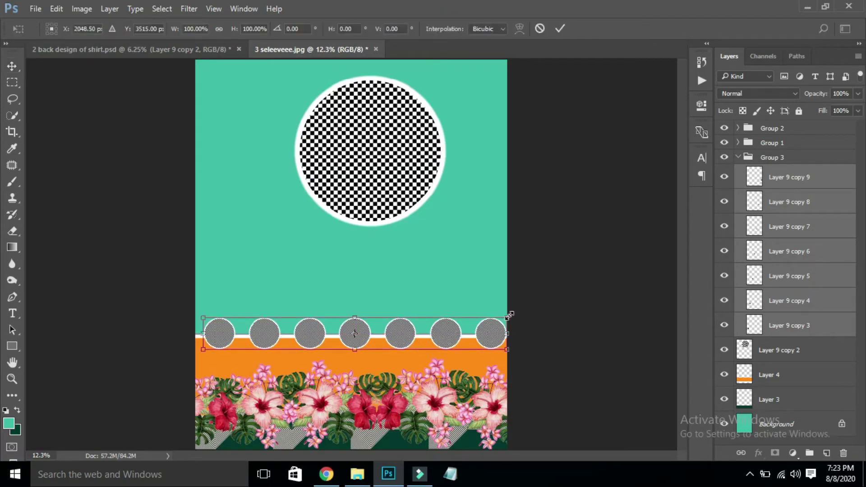
{"action": "mouse_move", "coordinate": [509, 314]}
{"action": "left_mouse_down"}
{"action": "mouse_move", "coordinate": [415, 331]}
{"action": "mouse_move", "coordinate": [424, 330]}
{"action": "left_mouse_up"}
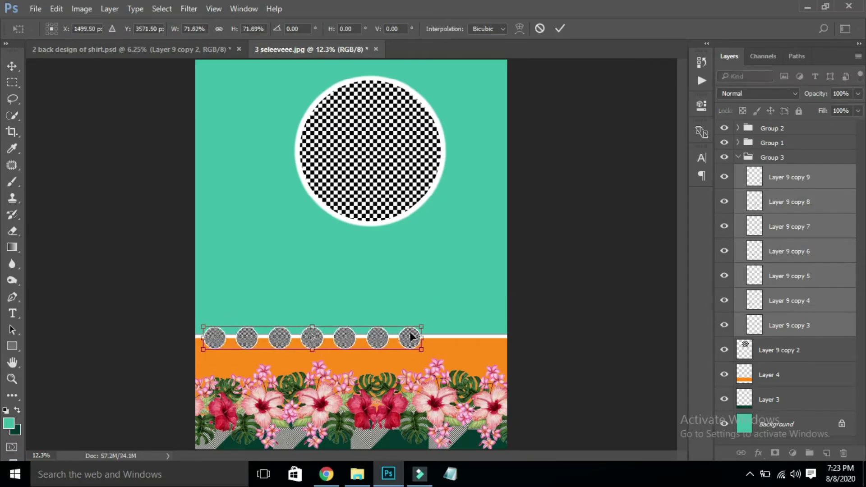
{"action": "key", "text": "Return"}
Reselect the circles, fit the whole sleeve in view, and select Group 3
{"action": "left_click", "coordinate": [447, 311]}
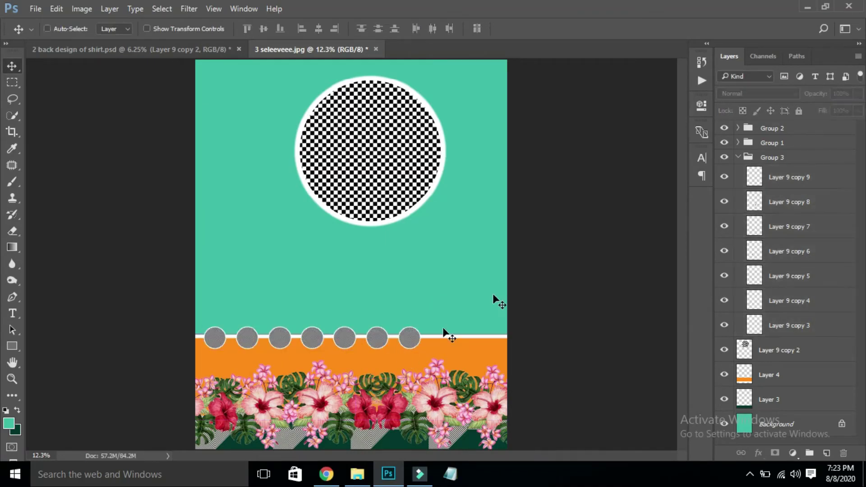
{"action": "left_click_drag", "start_coordinate": [519, 276], "coordinate": [279, 375]}
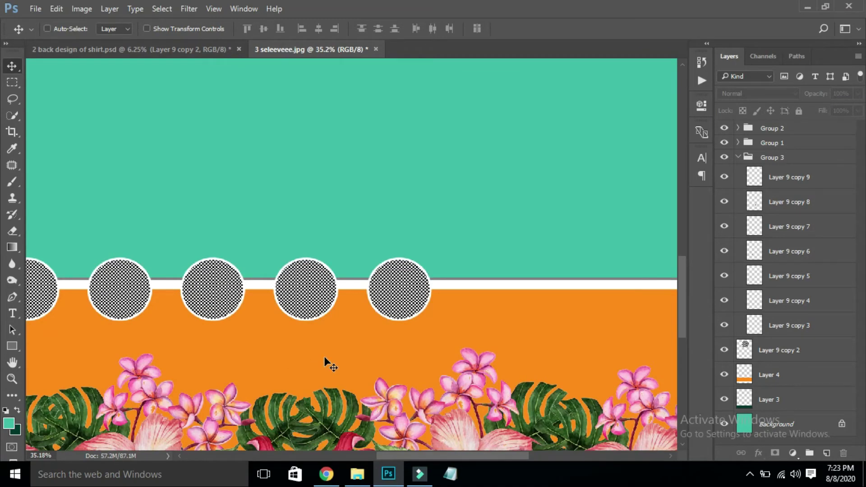
{"action": "key", "text": "ctrl+0"}
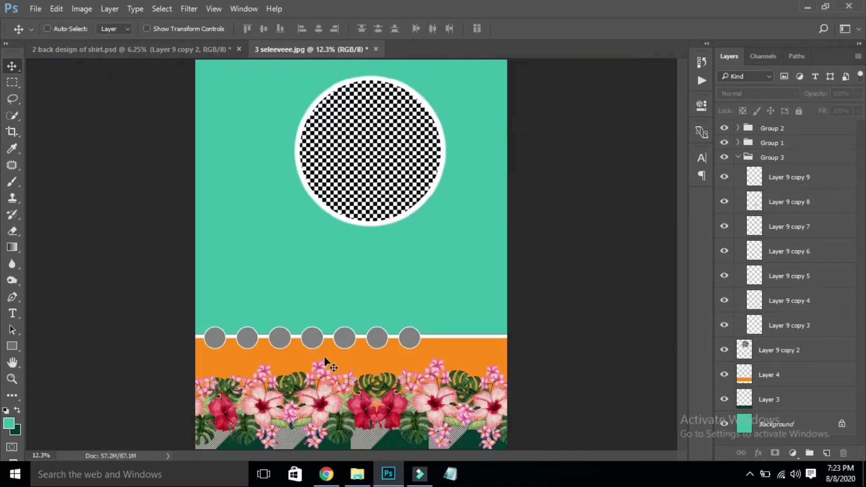
{"action": "left_click", "coordinate": [801, 161]}
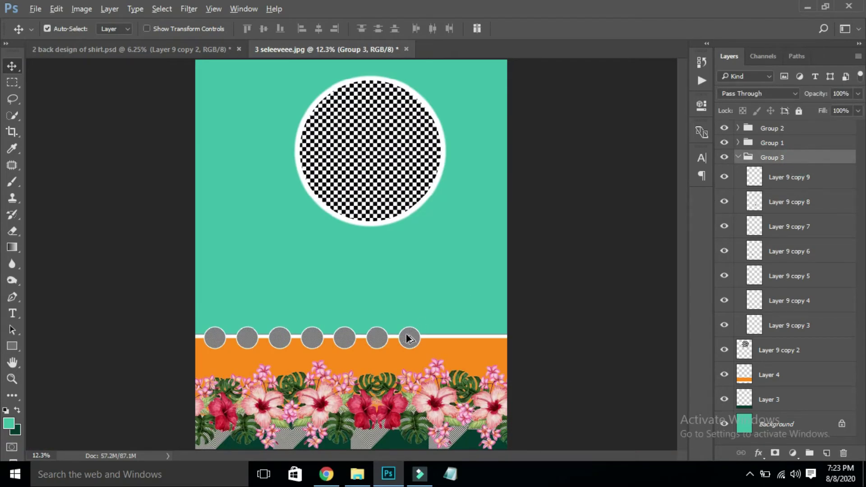
Add two circle copies at the right end, distribute all nine evenly, nudge up, collapse Group 3
{"action": "left_click_drag", "start_coordinate": [409, 338], "coordinate": [485, 339]}
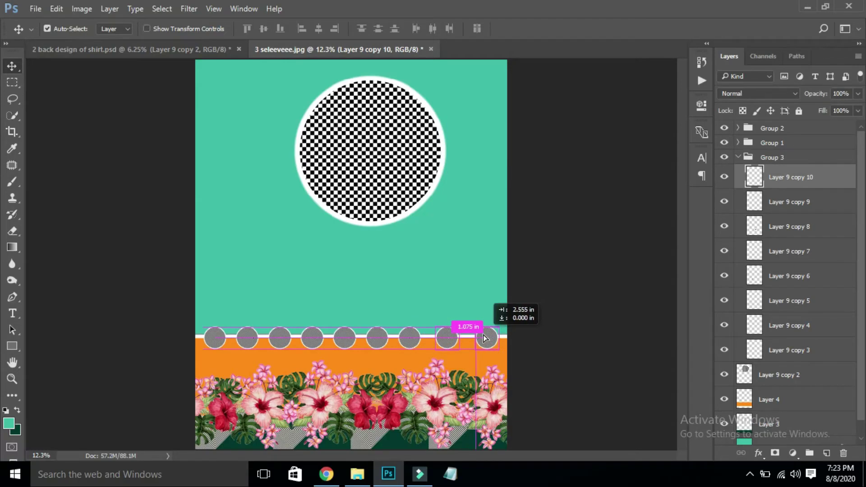
{"action": "mouse_move", "coordinate": [485, 338]}
{"action": "left_mouse_down"}
{"action": "mouse_move", "coordinate": [494, 338]}
{"action": "mouse_move", "coordinate": [213, 335]}
{"action": "mouse_move", "coordinate": [220, 344]}
{"action": "left_mouse_up"}
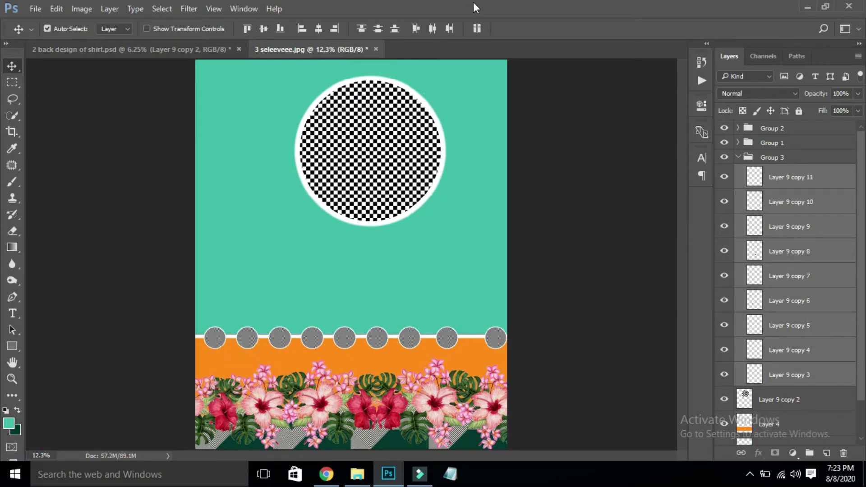
{"action": "left_click", "coordinate": [451, 29]}
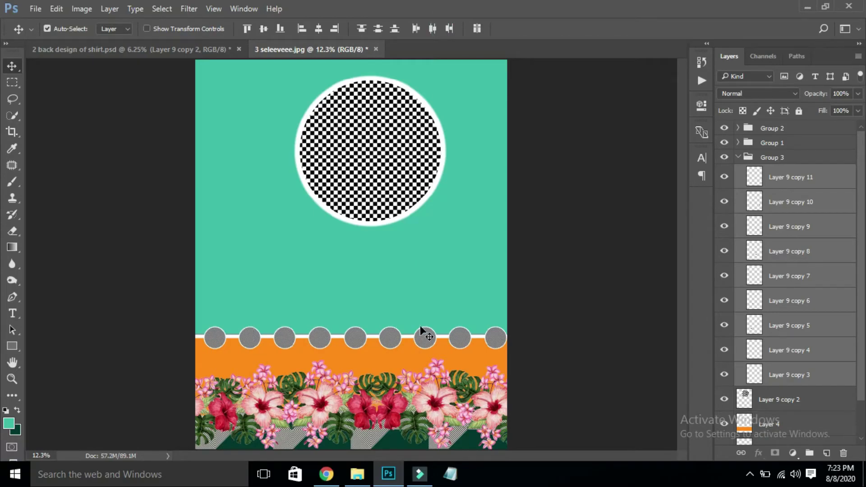
{"action": "key", "text": "shift+Up"}
{"action": "key", "text": "shift+Up"}
{"action": "key", "text": "shift+Up"}
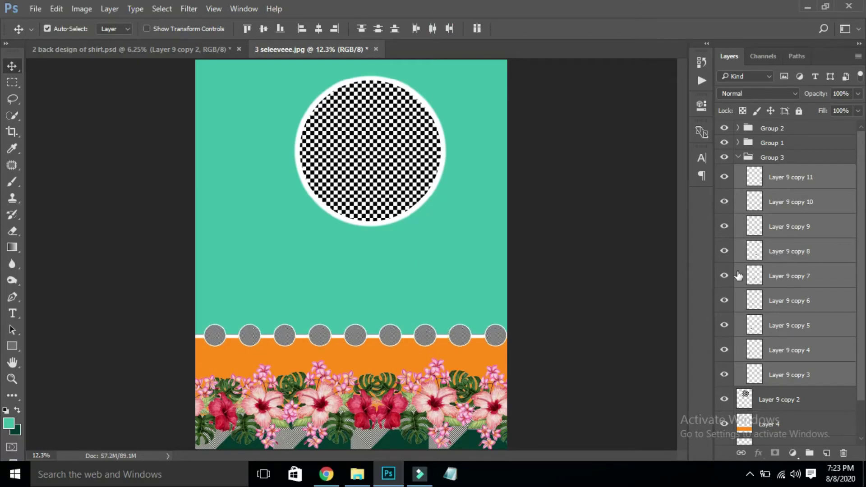
{"action": "left_click", "coordinate": [755, 157]}
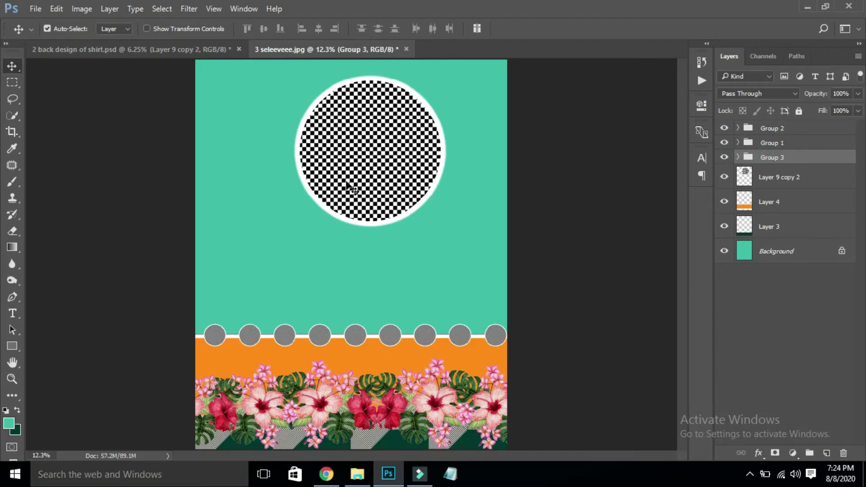
{"action": "left_click", "coordinate": [390, 184]}
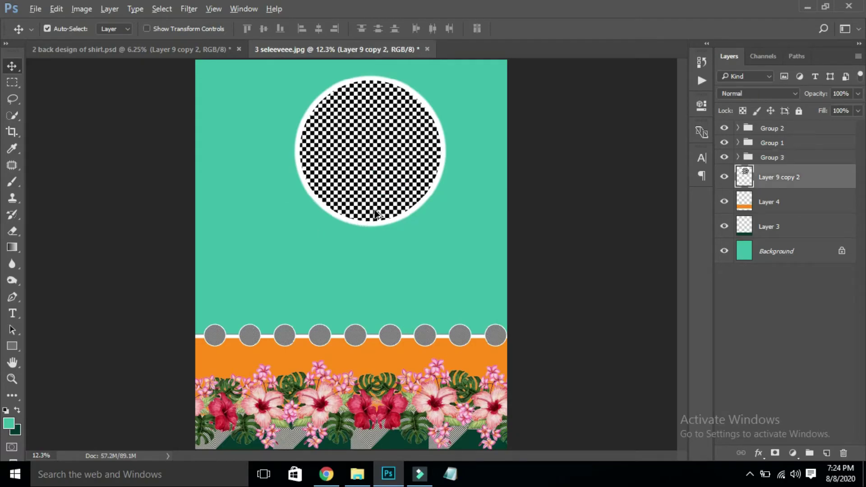
{"action": "left_click_drag", "start_coordinate": [376, 214], "coordinate": [371, 399]}
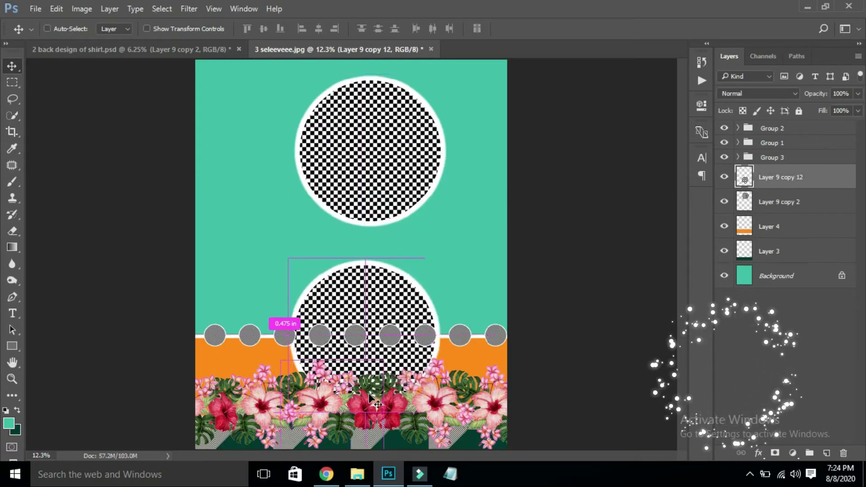
{"action": "key", "text": "ctrl+t"}
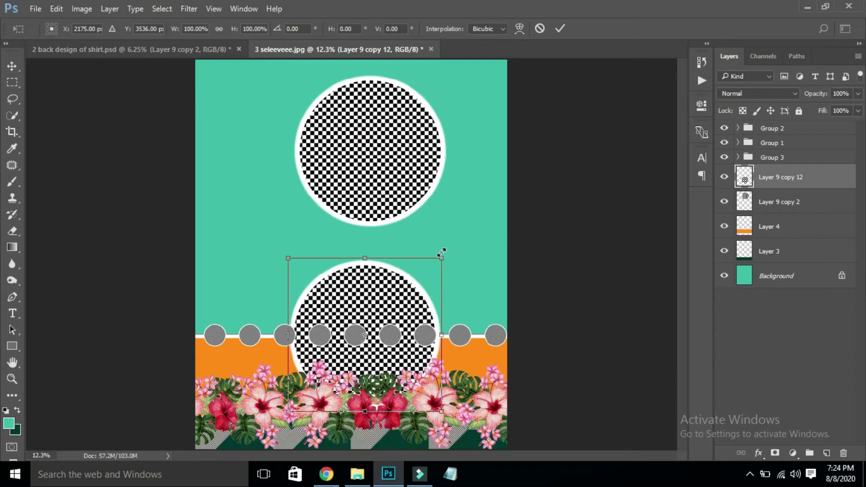
{"action": "mouse_move", "coordinate": [441, 253]}
{"action": "left_mouse_down"}
{"action": "mouse_move", "coordinate": [383, 316]}
{"action": "mouse_move", "coordinate": [358, 378]}
{"action": "left_mouse_up"}
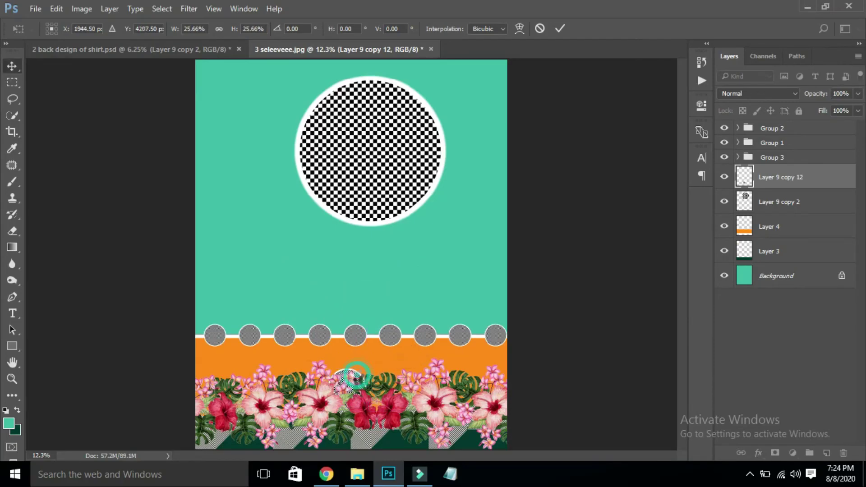
{"action": "key", "text": "Return"}
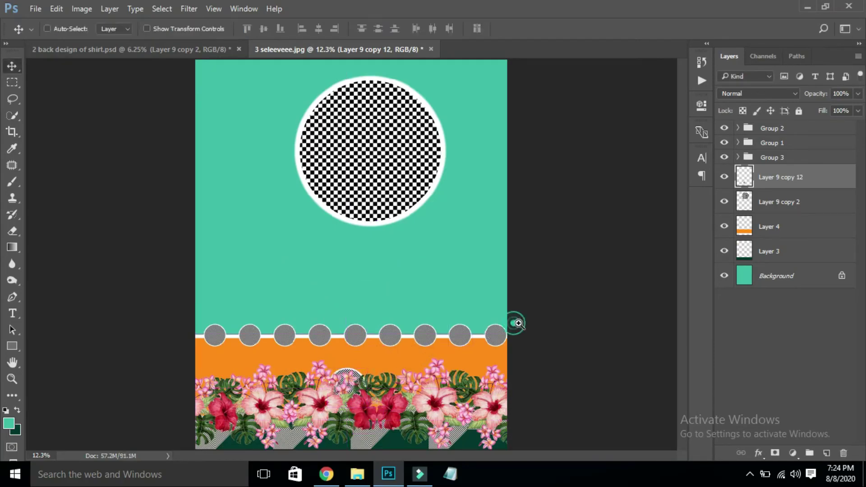
{"action": "scroll", "coordinate": [271, 368], "scroll_direction": "up", "scroll_amount": 3}
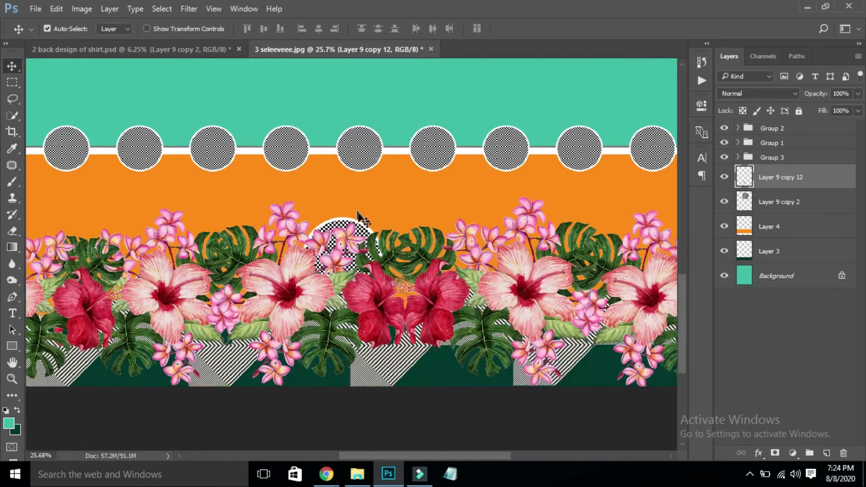
{"action": "left_click_drag", "start_coordinate": [366, 230], "coordinate": [375, 207]}
{"action": "scroll", "coordinate": [368, 217], "scroll_direction": "down", "scroll_amount": 3}
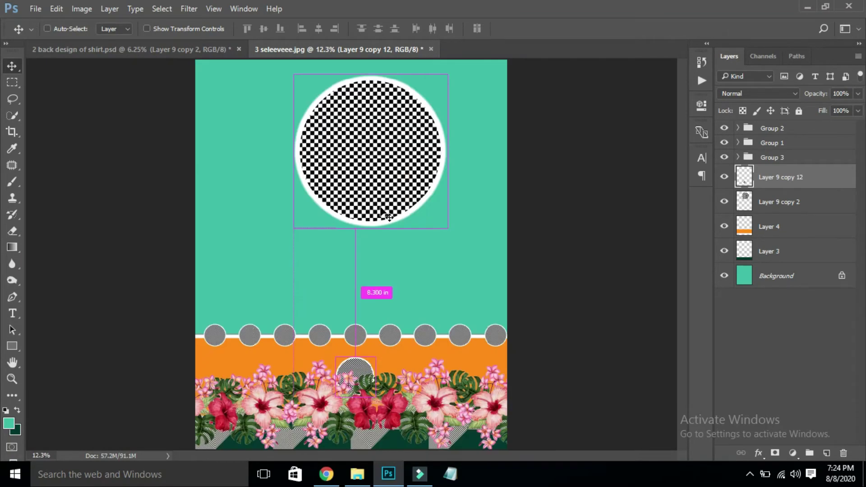
{"action": "left_click_drag", "start_coordinate": [352, 369], "coordinate": [410, 381]}
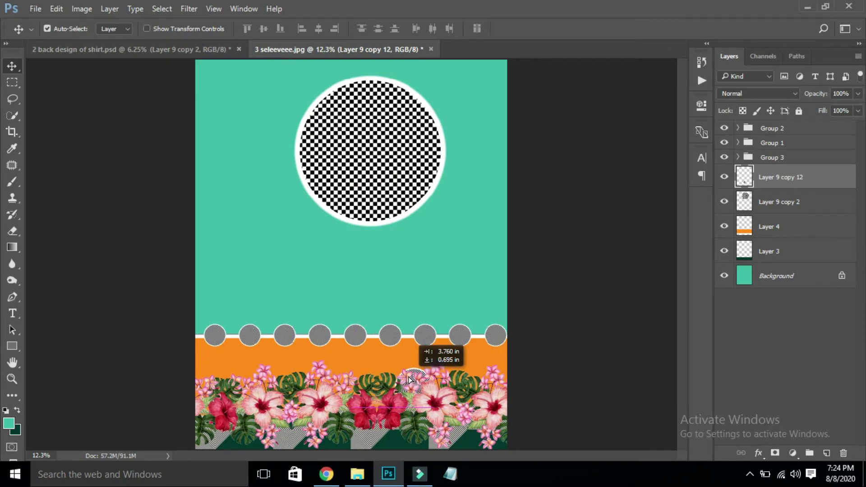
{"action": "left_click_drag", "start_coordinate": [409, 381], "coordinate": [409, 379]}
{"action": "key", "text": "Delete"}
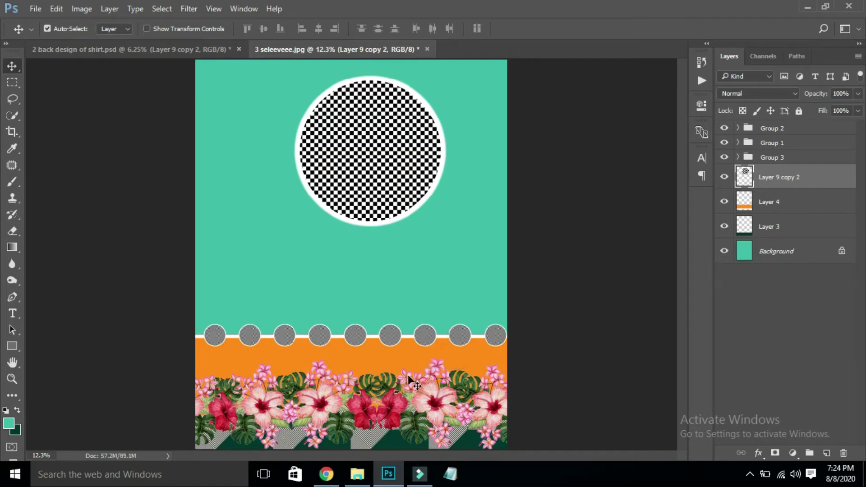
Bring the geometric shapes from the back-design document into the sleeve and hide the checkered circle
{"action": "left_click", "coordinate": [188, 52]}
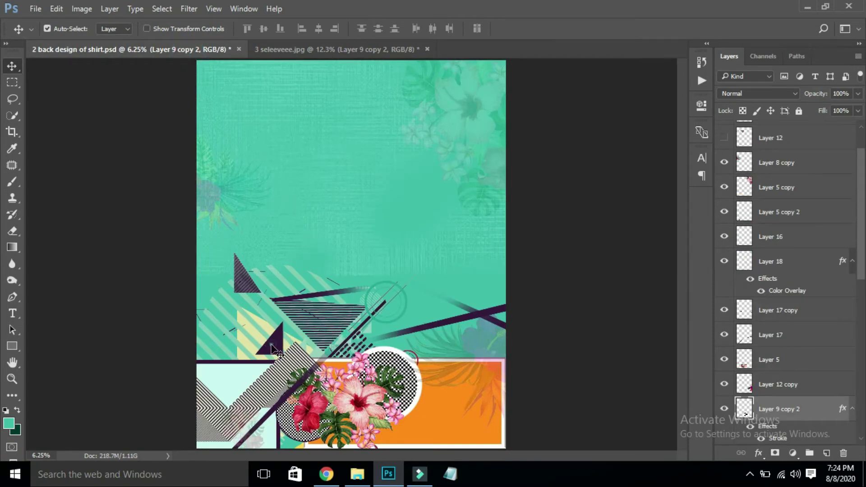
{"action": "mouse_move", "coordinate": [272, 346]}
{"action": "left_mouse_down"}
{"action": "mouse_move", "coordinate": [287, 245]}
{"action": "mouse_move", "coordinate": [271, 61]}
{"action": "left_mouse_up"}
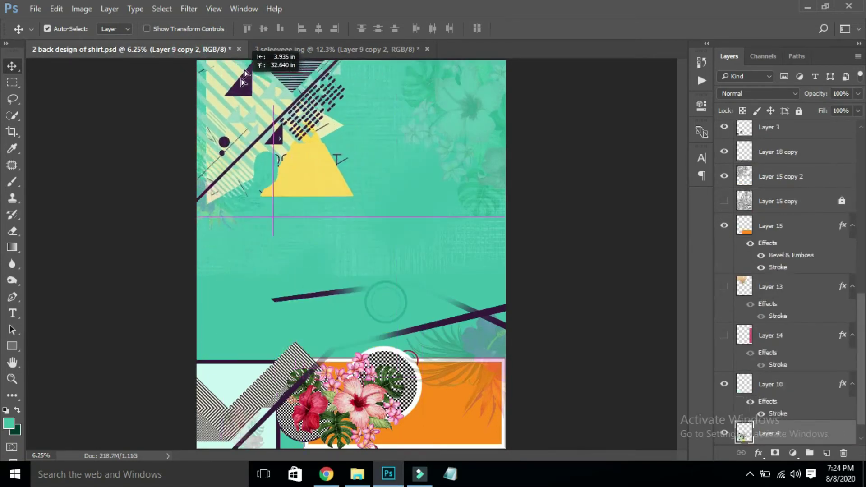
{"action": "left_click_drag", "start_coordinate": [271, 60], "coordinate": [379, 253]}
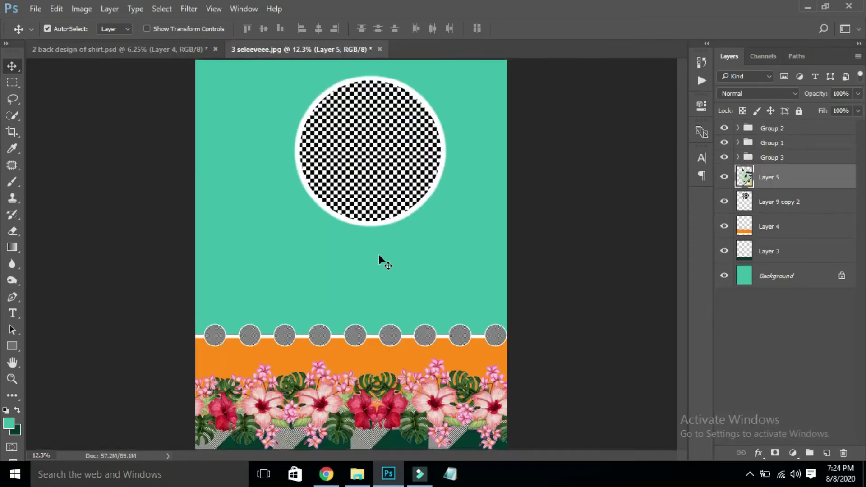
{"action": "left_click", "coordinate": [381, 92]}
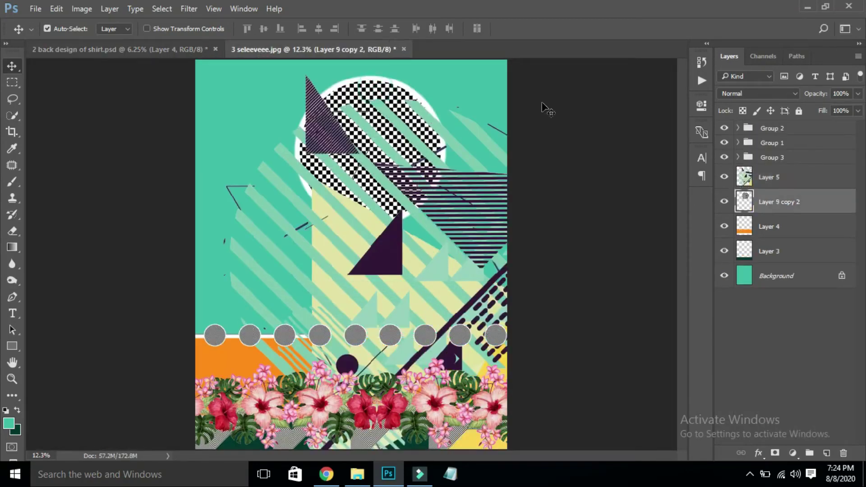
{"action": "left_click", "coordinate": [724, 202]}
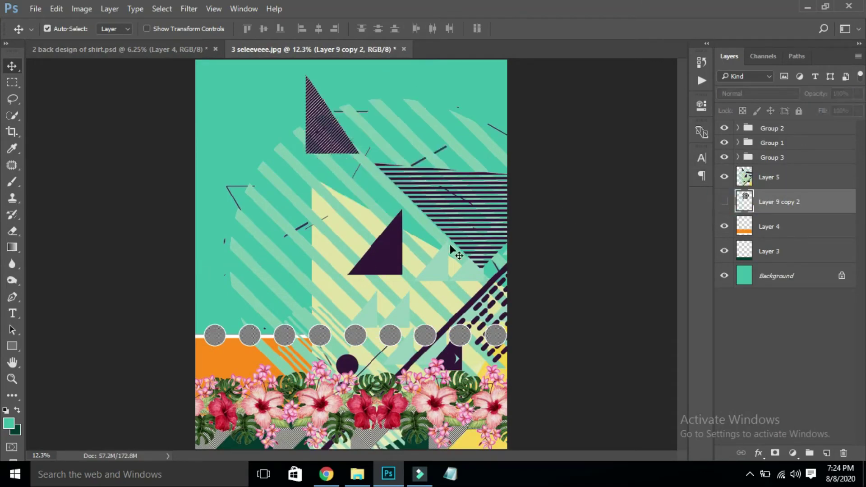
Move the triangle artwork up-left and begin shrinking it toward quarter size
{"action": "left_click_drag", "start_coordinate": [378, 262], "coordinate": [303, 228]}
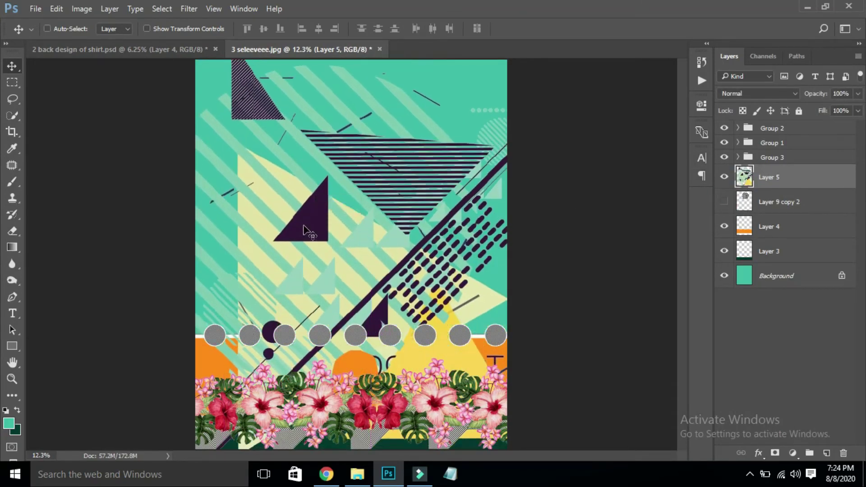
{"action": "key", "text": "ctrl+t"}
{"action": "key", "text": "ctrl+0"}
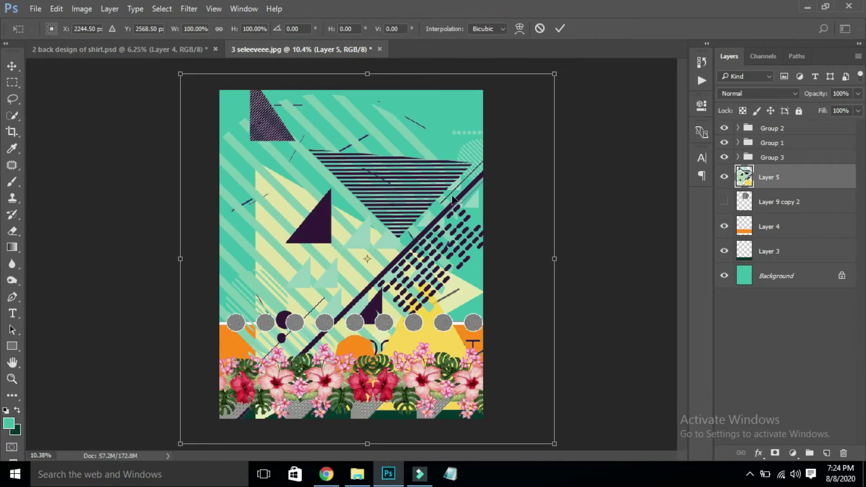
{"action": "mouse_move", "coordinate": [555, 73]}
{"action": "left_mouse_down"}
{"action": "mouse_move", "coordinate": [388, 184]}
{"action": "mouse_move", "coordinate": [416, 187]}
{"action": "mouse_move", "coordinate": [387, 245]}
{"action": "left_mouse_up"}
Scale the geometric artwork to about 27% and place it at left, just above the grey circles
{"action": "key", "text": "ctrl+z"}
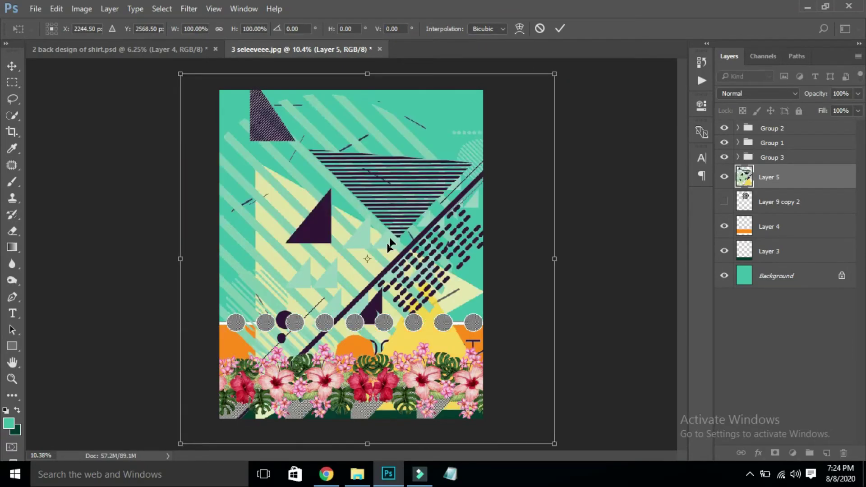
{"action": "mouse_move", "coordinate": [554, 74]}
{"action": "left_mouse_down"}
{"action": "mouse_move", "coordinate": [402, 224]}
{"action": "mouse_move", "coordinate": [420, 218]}
{"action": "left_mouse_up"}
{"action": "key", "text": "Return"}
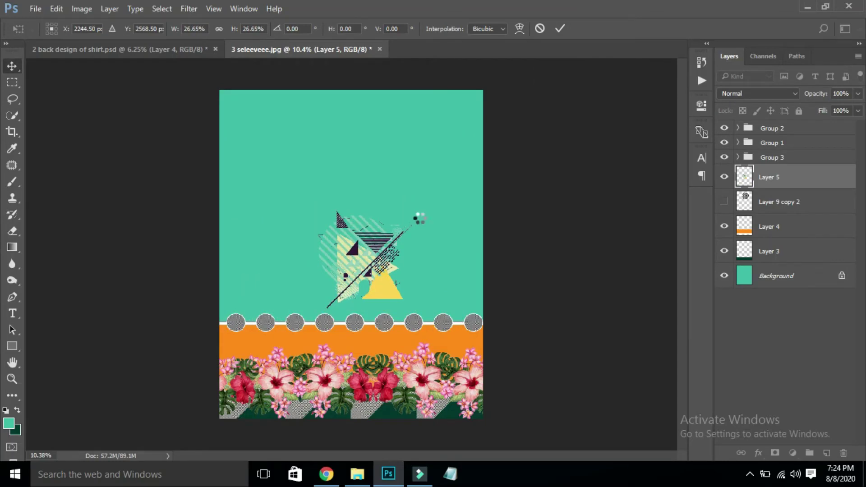
{"action": "scroll", "coordinate": [418, 217], "scroll_direction": "up", "scroll_amount": 1}
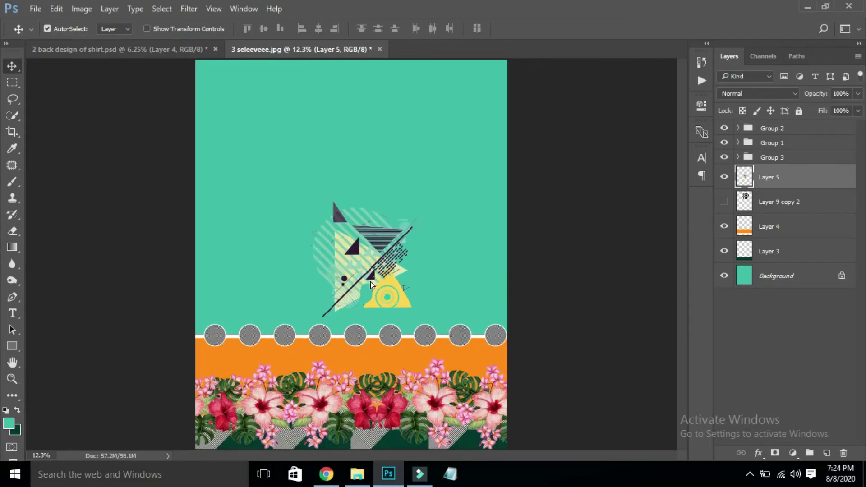
{"action": "mouse_move", "coordinate": [387, 289]}
{"action": "left_mouse_down"}
{"action": "mouse_move", "coordinate": [357, 237]}
{"action": "mouse_move", "coordinate": [342, 288]}
{"action": "mouse_move", "coordinate": [436, 142]}
{"action": "mouse_move", "coordinate": [294, 290]}
{"action": "left_mouse_up"}
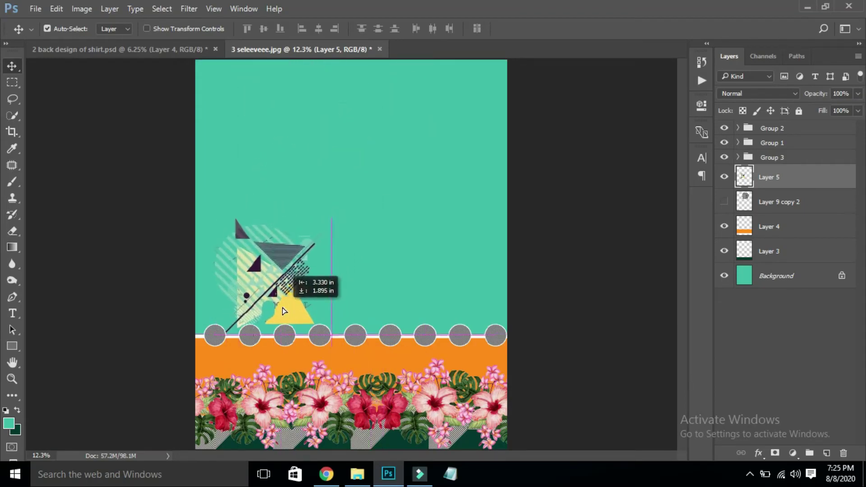
{"action": "left_click_drag", "start_coordinate": [294, 290], "coordinate": [292, 312]}
{"action": "left_click_drag", "start_coordinate": [292, 315], "coordinate": [274, 303]}
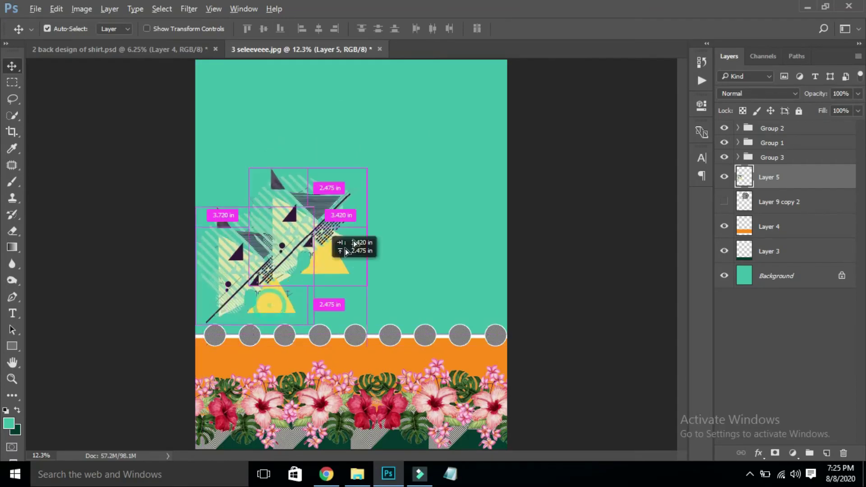
Add a large copy of the artwork at about 141%, rotated about -130 degrees
{"action": "left_click_drag", "start_coordinate": [270, 309], "coordinate": [388, 218], "text": "alt"}
{"action": "key", "text": "ctrl+t"}
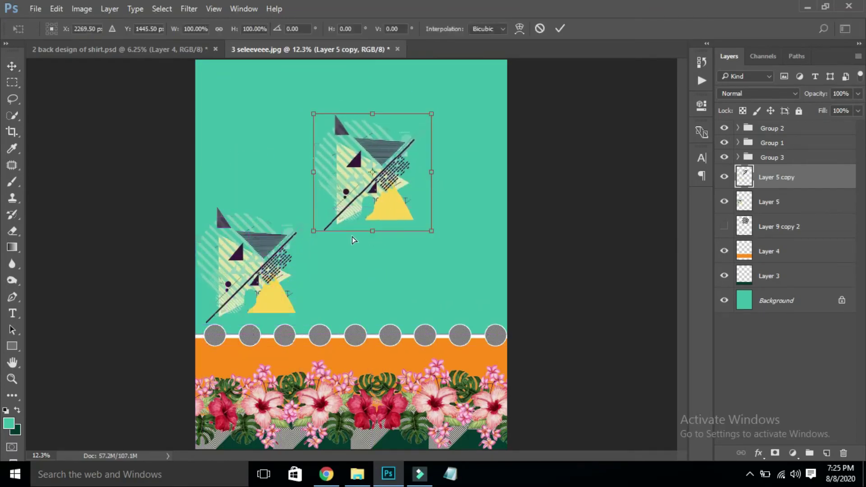
{"action": "left_click_drag", "start_coordinate": [314, 231], "coordinate": [291, 260]}
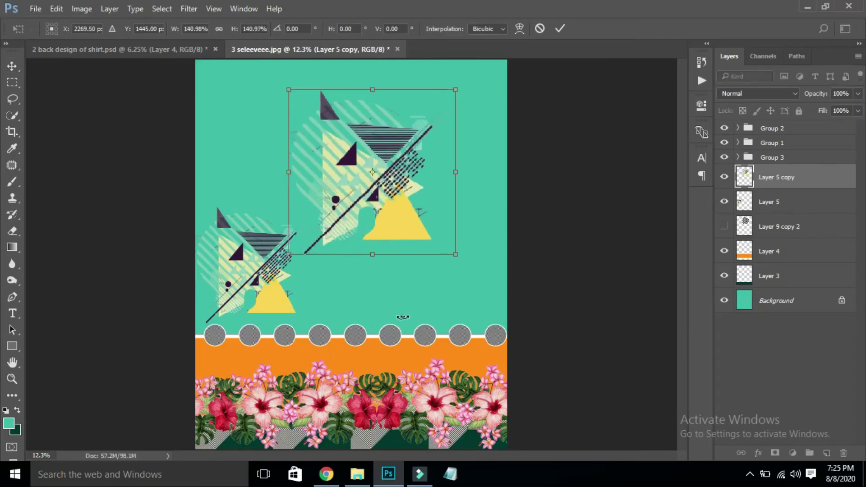
{"action": "left_click_drag", "start_coordinate": [392, 305], "coordinate": [441, 80]}
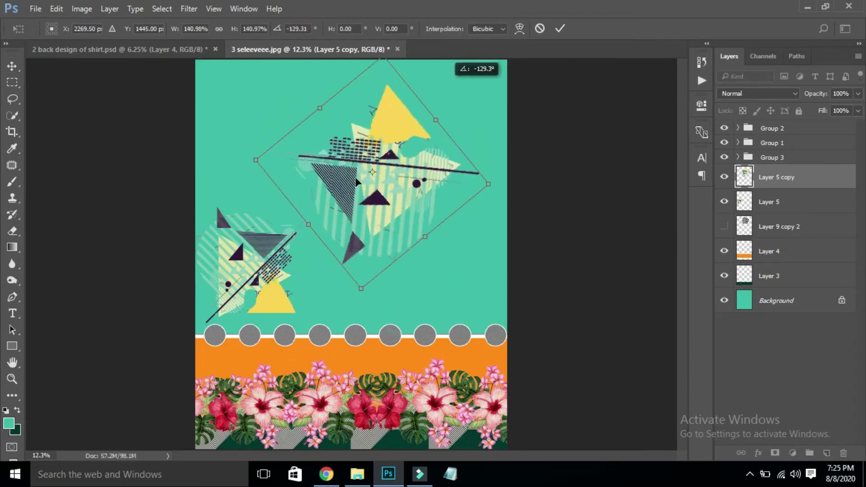
{"action": "key", "text": "Return"}
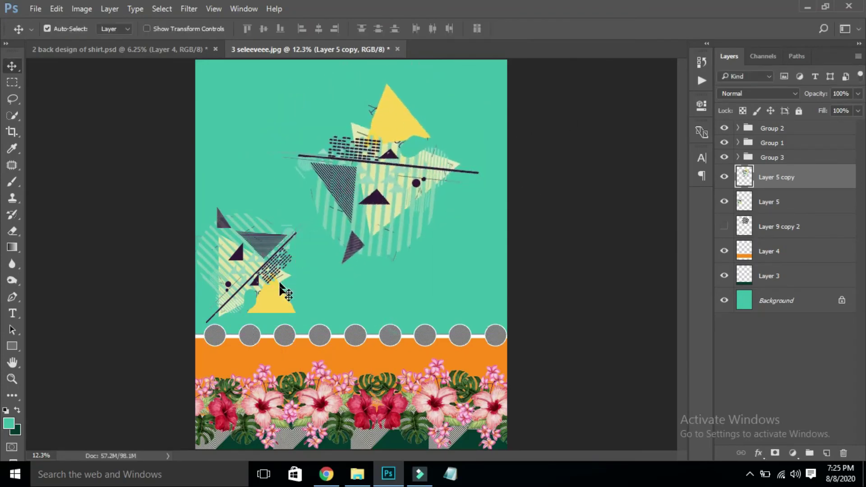
Add under-half-size copies of the artwork in the top-left corner and lower right
{"action": "left_click_drag", "start_coordinate": [279, 300], "coordinate": [287, 137]}
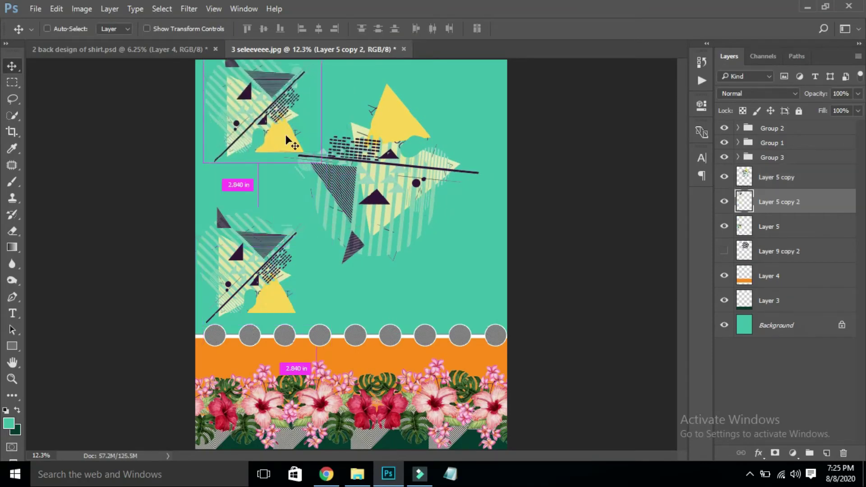
{"action": "key", "text": "ctrl+t"}
{"action": "left_click_drag", "start_coordinate": [319, 158], "coordinate": [250, 105]}
{"action": "key", "text": "Return"}
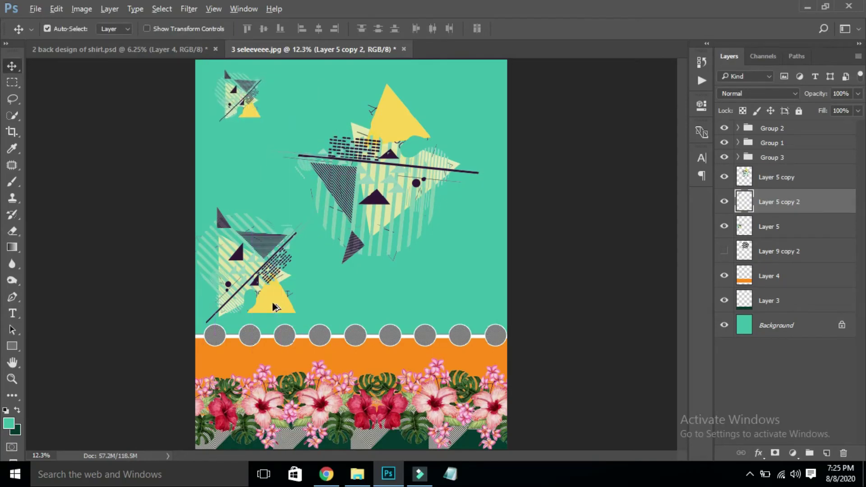
{"action": "left_click_drag", "start_coordinate": [275, 307], "coordinate": [481, 289]}
{"action": "key", "text": "ctrl+t"}
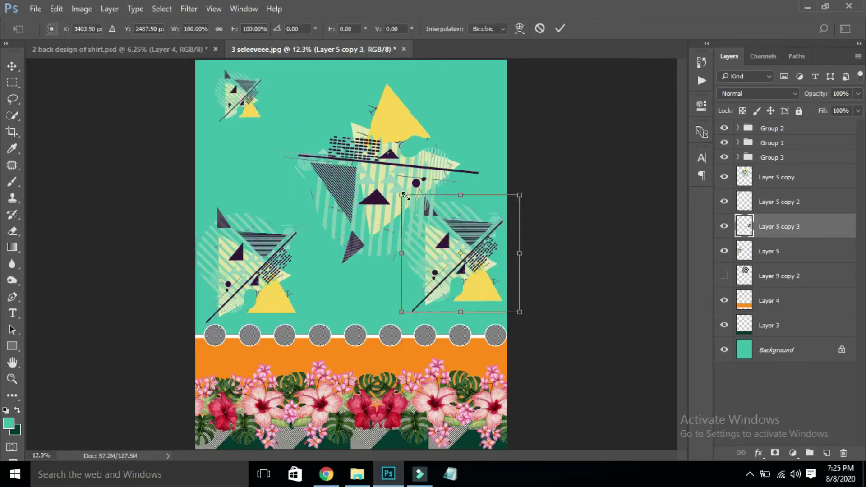
{"action": "left_click_drag", "start_coordinate": [402, 195], "coordinate": [471, 252]}
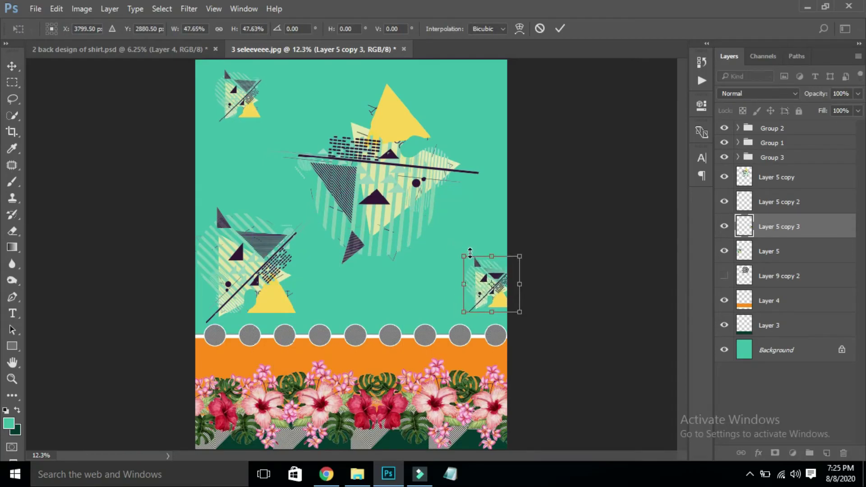
{"action": "key", "text": "Return"}
{"action": "left_click_drag", "start_coordinate": [503, 296], "coordinate": [485, 298]}
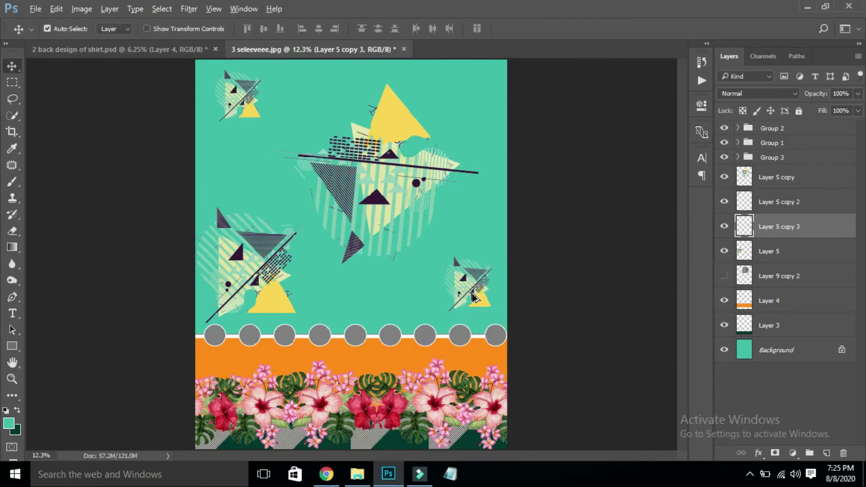
Duplicate a small copy into the top-right corner, rotated about 80 degrees
{"action": "left_click_drag", "start_coordinate": [487, 290], "coordinate": [489, 91]}
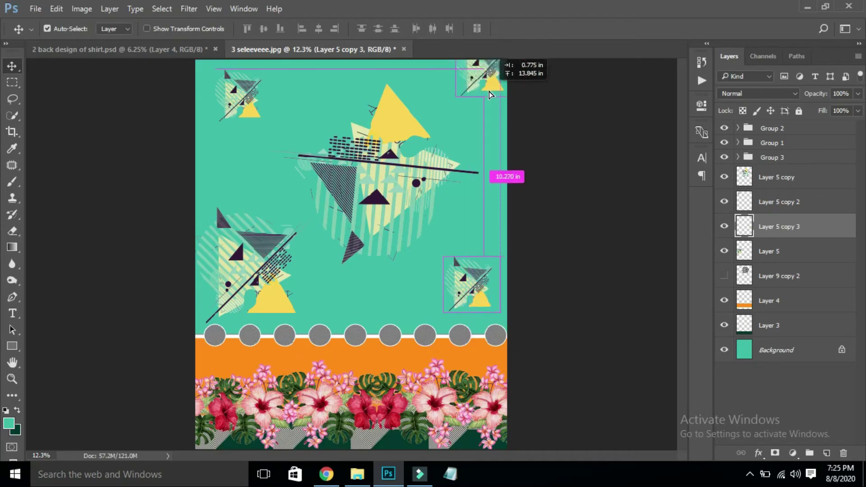
{"action": "key", "text": "ctrl+t"}
{"action": "left_click_drag", "start_coordinate": [545, 117], "coordinate": [442, 144]}
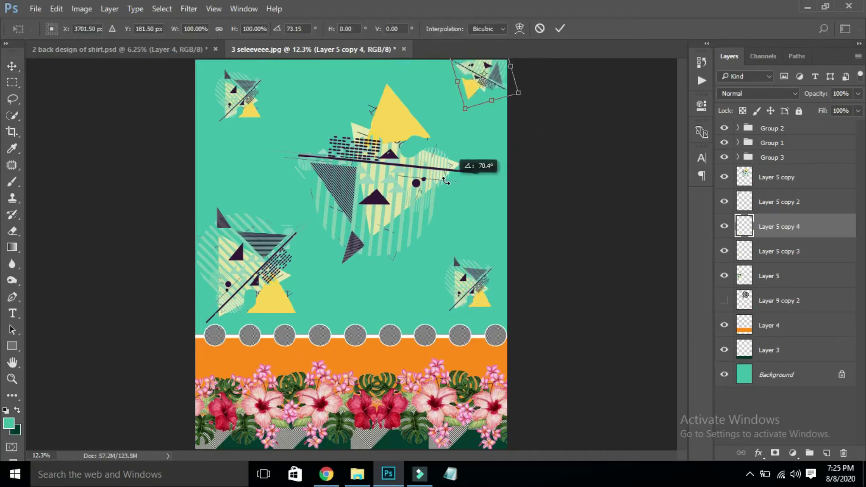
{"action": "key", "text": "Return"}
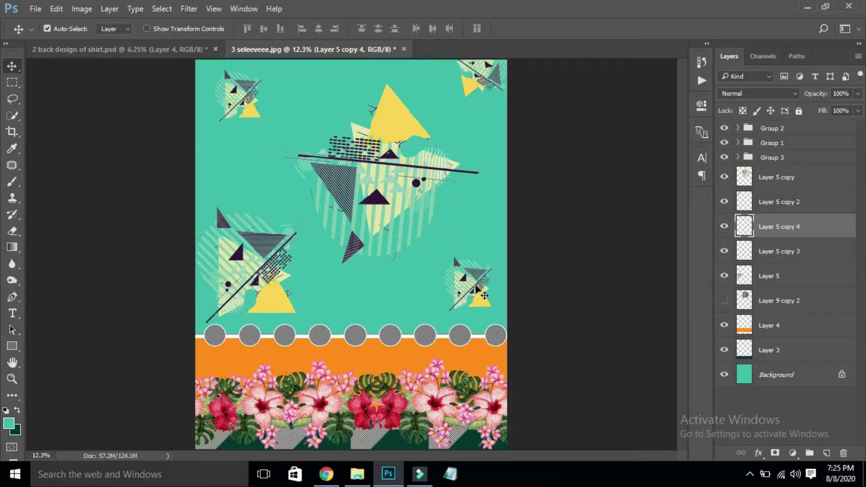
Rotate the bottom-right copy, and rotate the top-left copy about 90 degrees
{"action": "left_click", "coordinate": [481, 306], "text": "ctrl"}
{"action": "key", "text": "ctrl+t"}
{"action": "left_click_drag", "start_coordinate": [534, 287], "coordinate": [494, 219]}
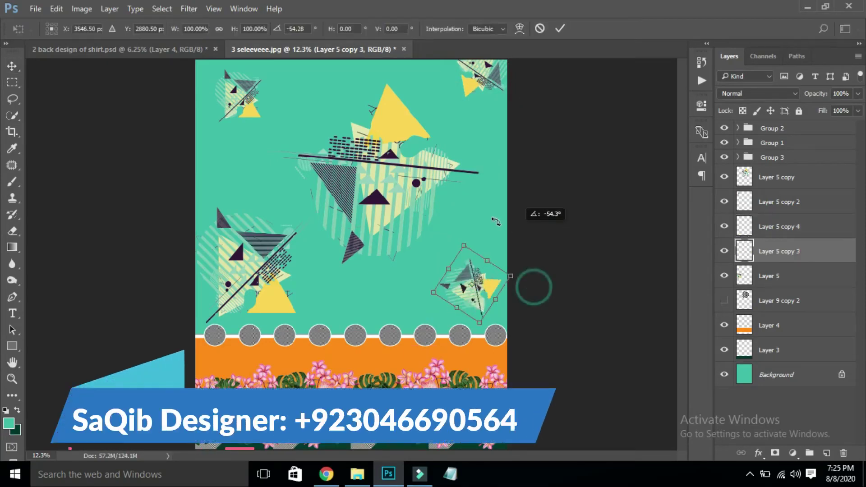
{"action": "key", "text": "Return"}
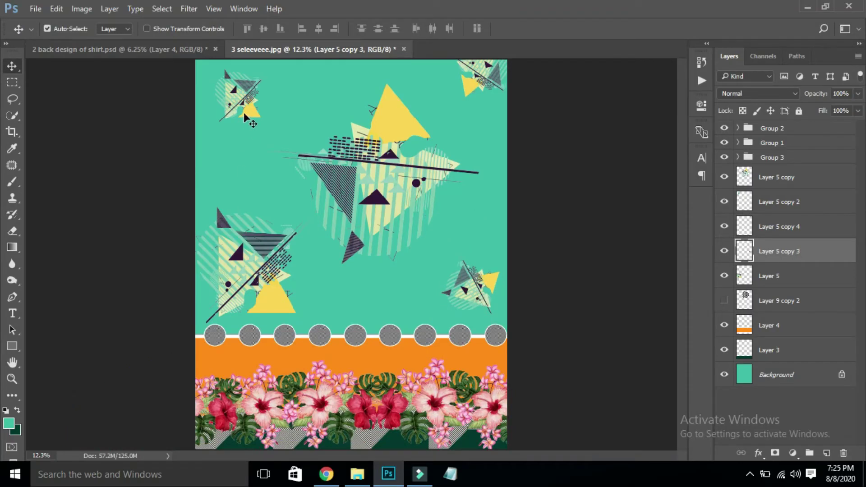
{"action": "left_click", "coordinate": [244, 114]}
{"action": "key", "text": "ctrl+t"}
{"action": "left_click_drag", "start_coordinate": [280, 129], "coordinate": [164, 193]}
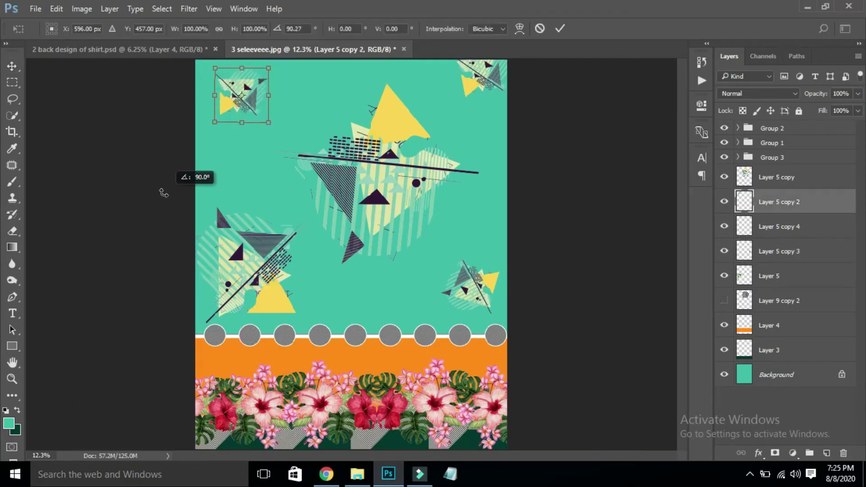
{"action": "key", "text": "Return"}
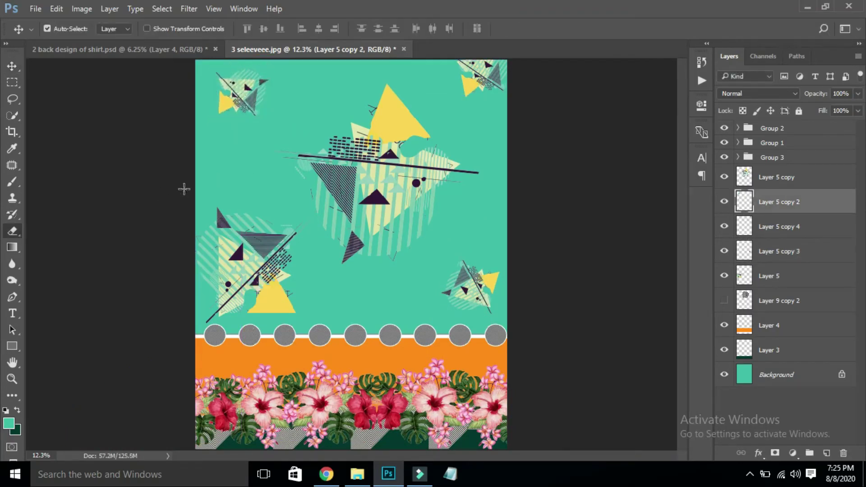
Set the Eraser to a soft round brush at a smaller size
{"action": "key", "text": "e"}
{"action": "right_click", "coordinate": [286, 156]}
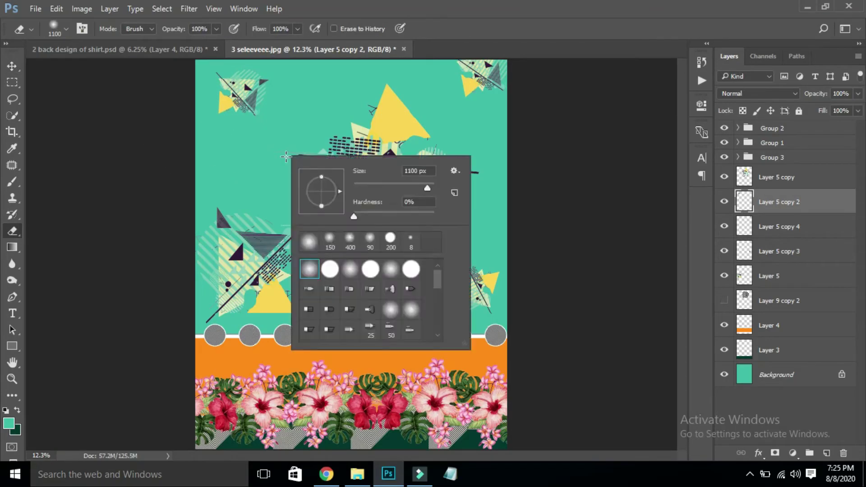
{"action": "double_click", "coordinate": [314, 269]}
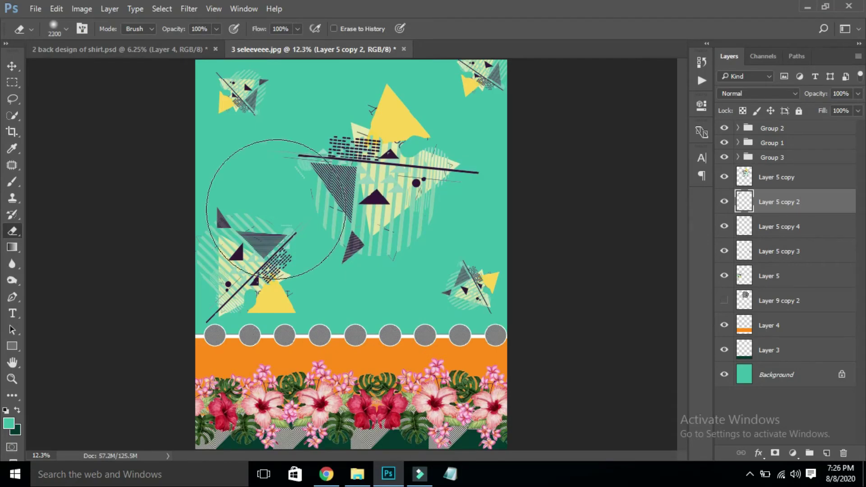
{"action": "key", "text": "bracketleft"}
{"action": "key", "text": "bracketleft"}
{"action": "key", "text": "bracketleft"}
{"action": "key", "text": "bracketleft"}
{"action": "key", "text": "bracketleft"}
{"action": "key", "text": "bracketleft"}
{"action": "key", "text": "bracketleft"}
{"action": "key", "text": "bracketleft"}
{"action": "key", "text": "bracketleft"}
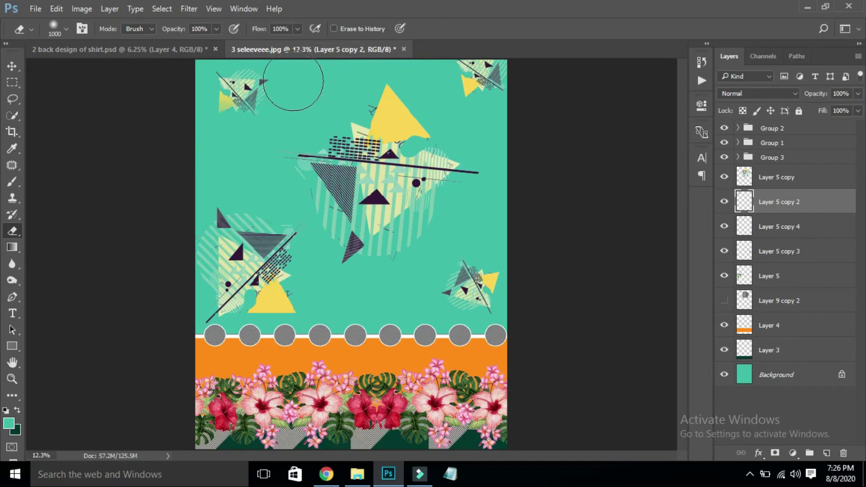
Erase the yellow triangle and faint shapes from the central motif
{"action": "key", "text": "v"}
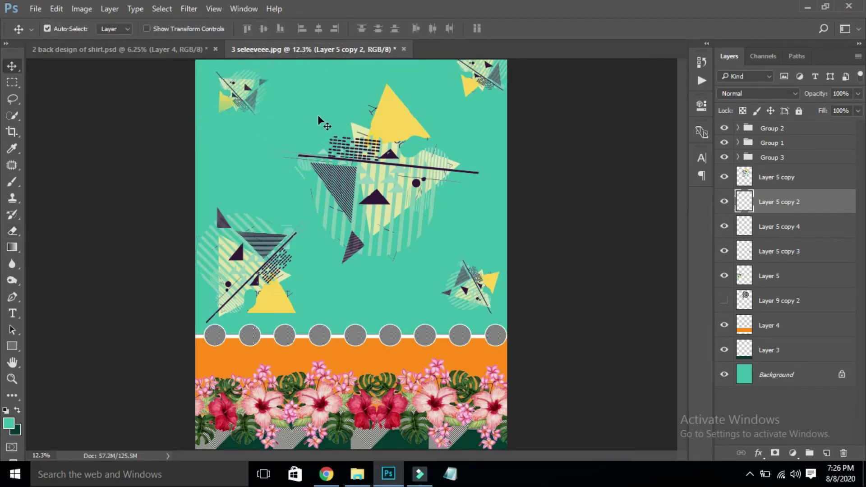
{"action": "left_click", "coordinate": [395, 113]}
{"action": "key", "text": "e"}
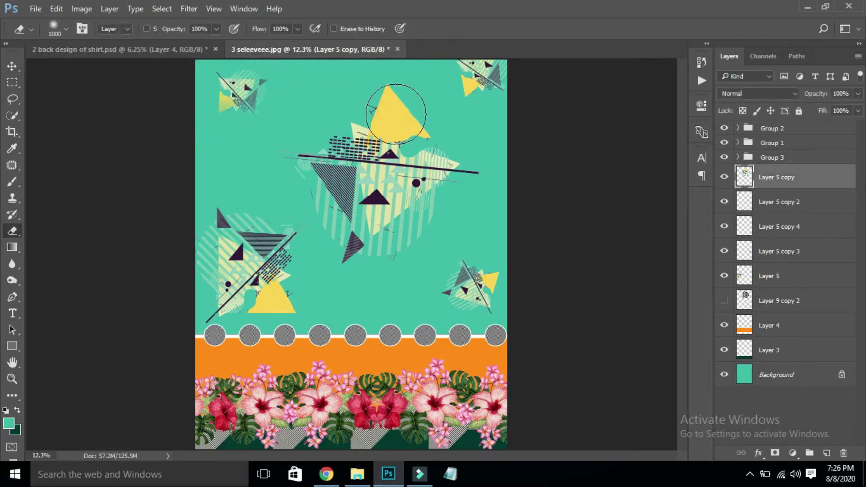
{"action": "mouse_move", "coordinate": [344, 87]}
{"action": "left_mouse_down"}
{"action": "mouse_move", "coordinate": [484, 198]}
{"action": "mouse_move", "coordinate": [464, 140]}
{"action": "left_mouse_up"}
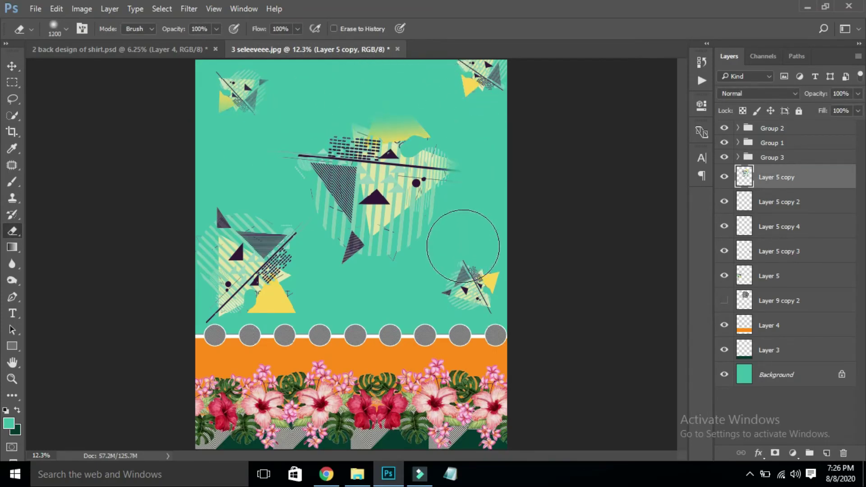
{"action": "key", "text": "bracketright"}
{"action": "key", "text": "bracketright"}
{"action": "key", "text": "bracketright"}
{"action": "left_click_drag", "start_coordinate": [274, 187], "coordinate": [277, 162]}
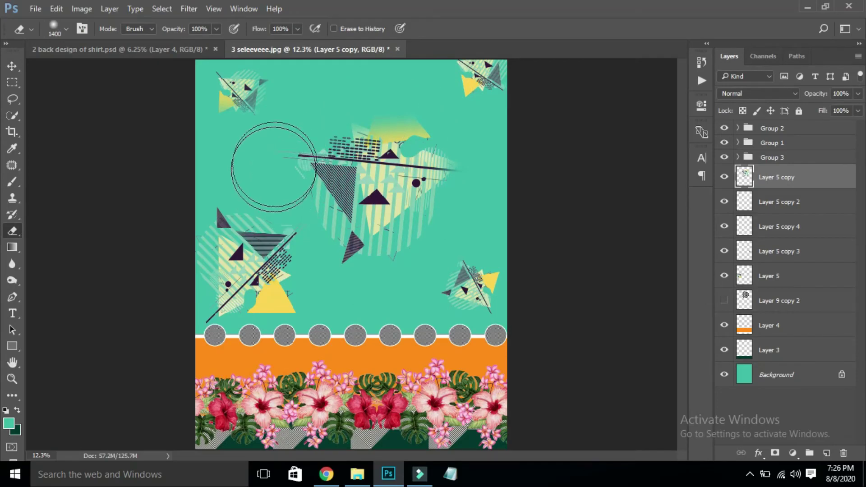
{"action": "mouse_move", "coordinate": [297, 260]}
{"action": "left_mouse_down"}
{"action": "mouse_move", "coordinate": [286, 151]}
{"action": "mouse_move", "coordinate": [348, 252]}
{"action": "left_mouse_up"}
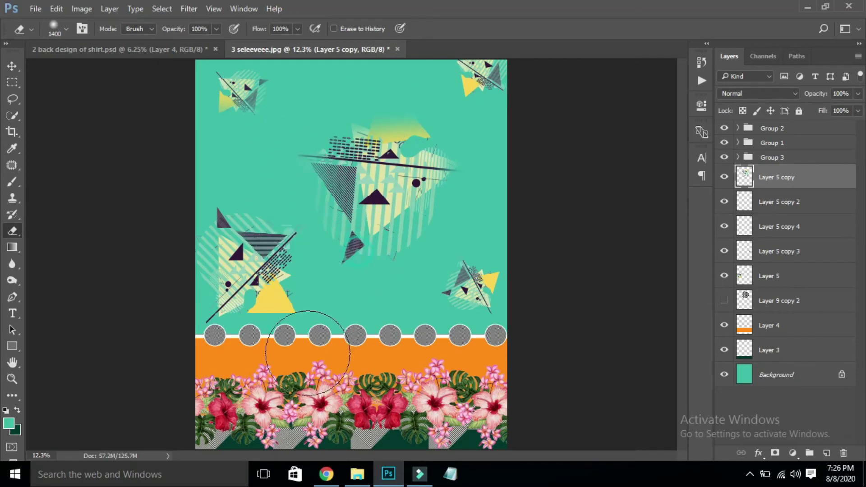
{"action": "key", "text": "v"}
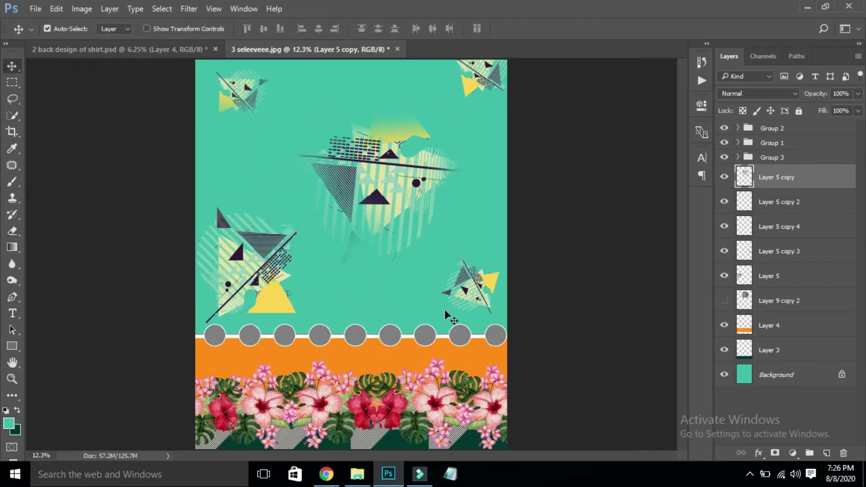
Fade the edge of the lower-right motif with the Eraser
{"action": "left_click", "coordinate": [491, 280]}
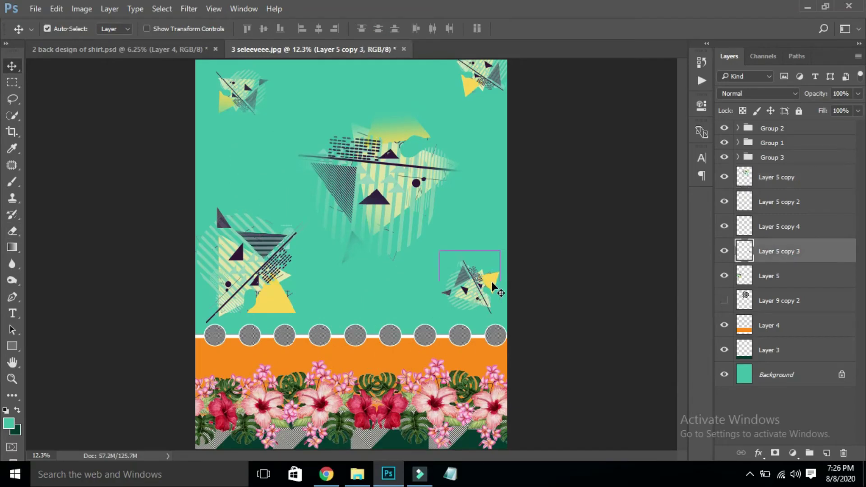
{"action": "key", "text": "e"}
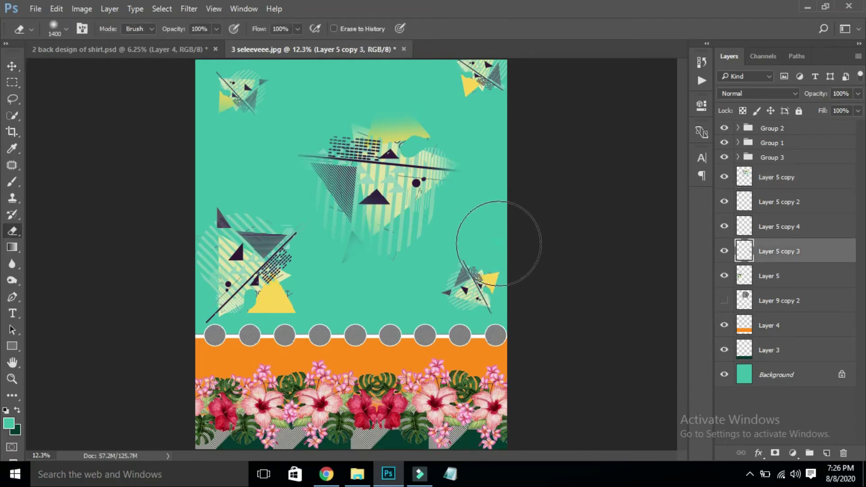
{"action": "left_click_drag", "start_coordinate": [493, 283], "coordinate": [518, 265]}
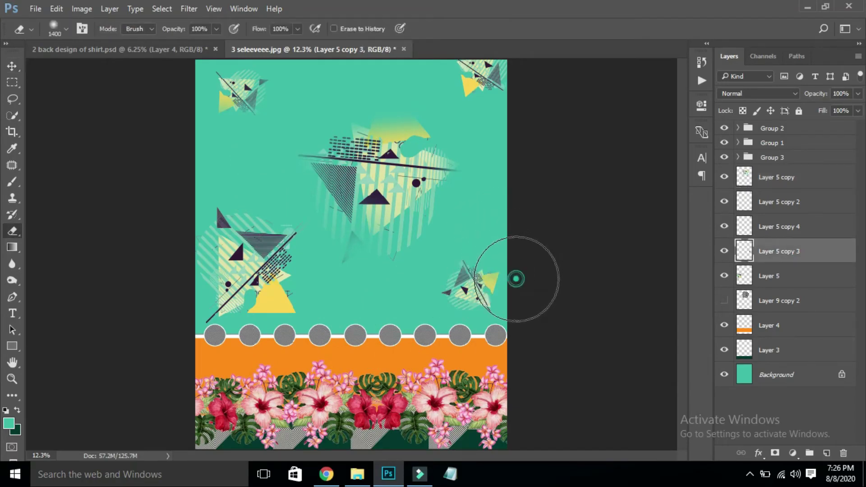
{"action": "key", "text": "v"}
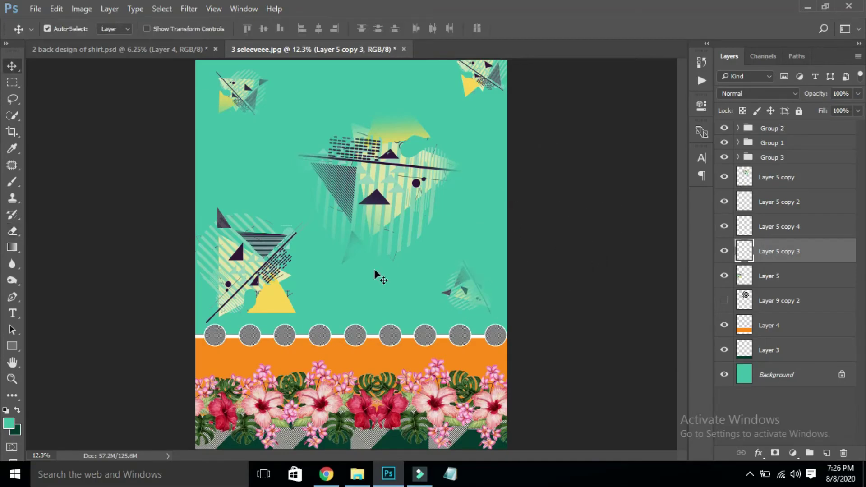
Erase the yellow triangle and dots from the left motif, then nudge the top-right motif down
{"action": "left_click", "coordinate": [265, 293]}
{"action": "key", "text": "e"}
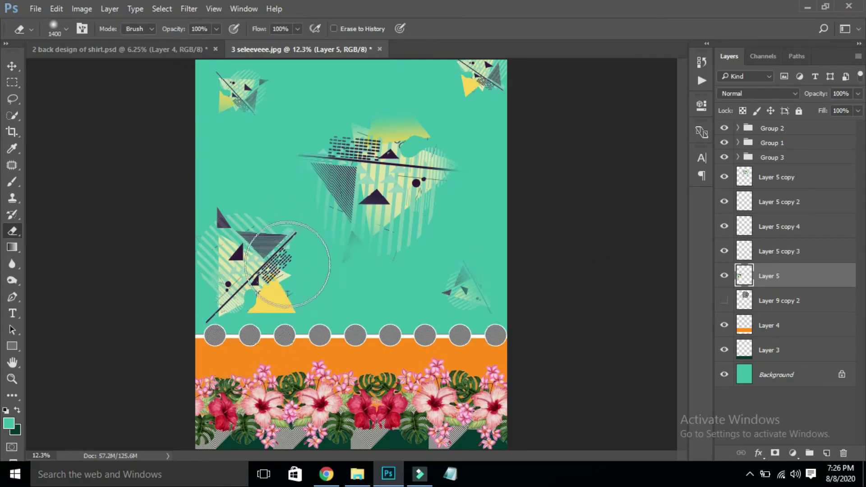
{"action": "left_click_drag", "start_coordinate": [280, 250], "coordinate": [343, 299]}
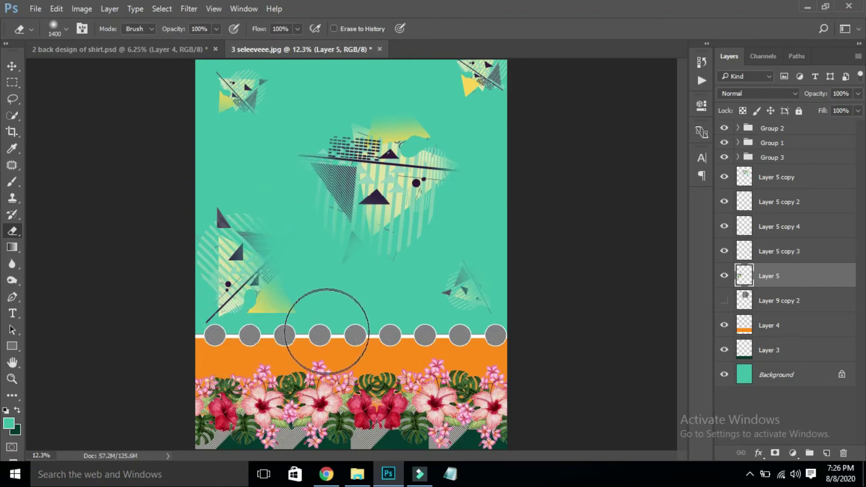
{"action": "key", "text": "v"}
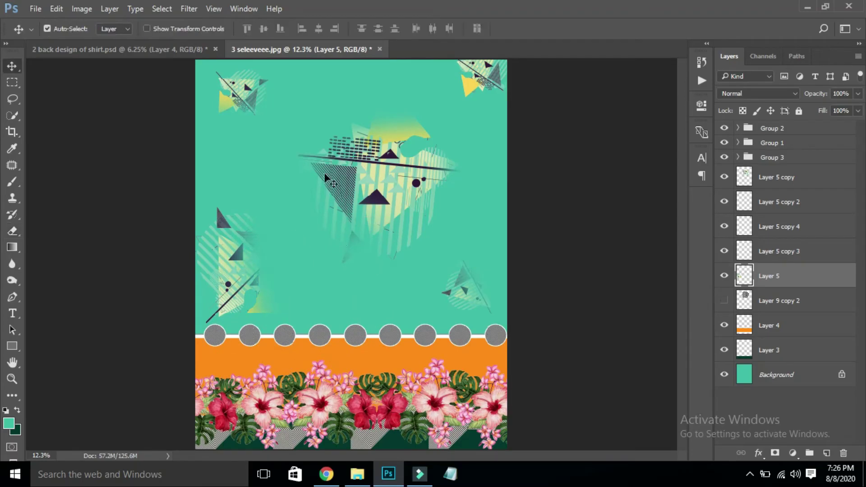
{"action": "left_click_drag", "start_coordinate": [463, 88], "coordinate": [458, 102]}
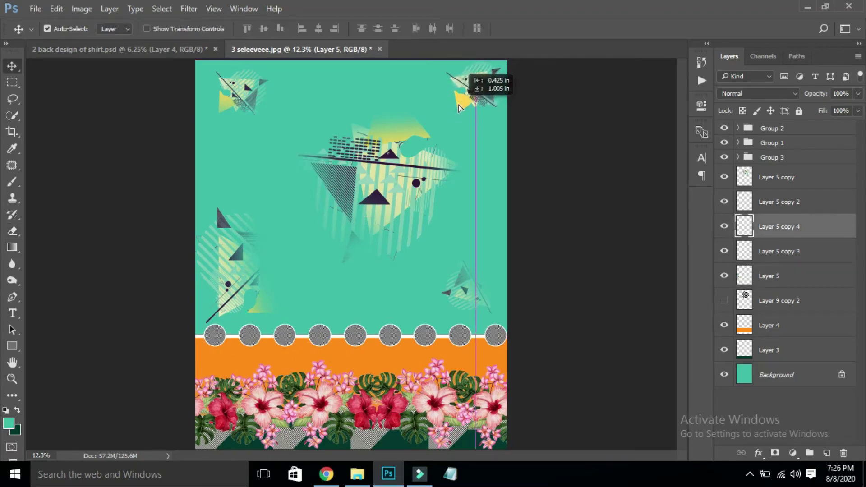
{"action": "key", "text": "e"}
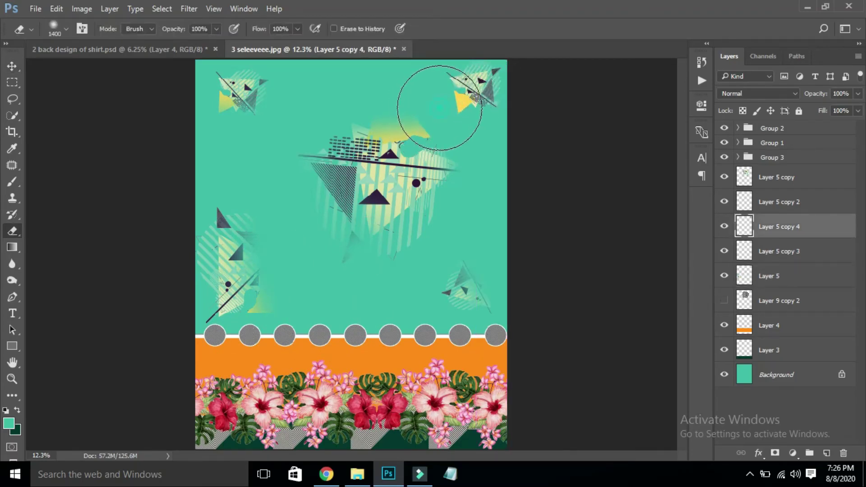
{"action": "key", "text": "v"}
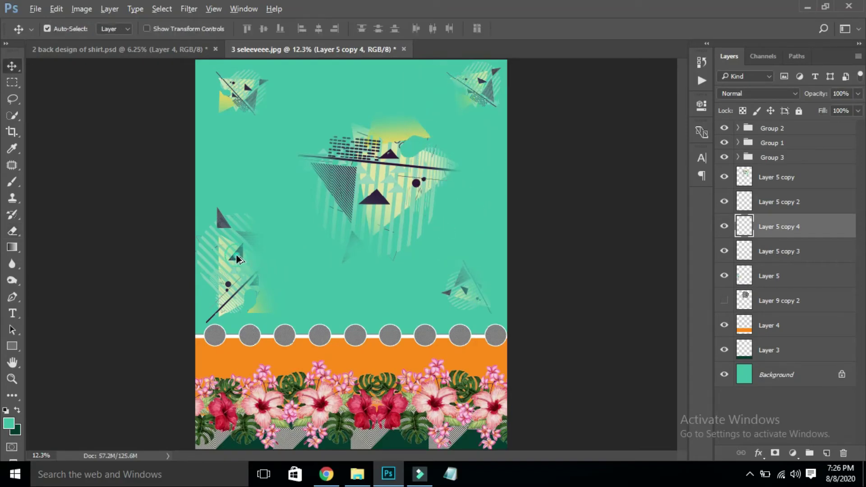
Add a quarter-turned copy of the left motif at upper left, erasing its diagonal line and dots
{"action": "mouse_move", "coordinate": [241, 240]}
{"action": "left_mouse_down"}
{"action": "mouse_move", "coordinate": [273, 156]}
{"action": "mouse_move", "coordinate": [254, 138]}
{"action": "left_mouse_up"}
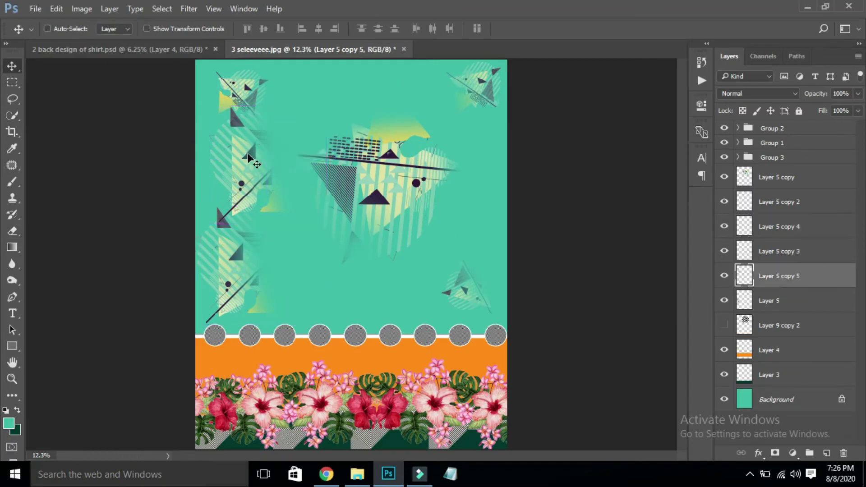
{"action": "key", "text": "ctrl+t"}
{"action": "left_click_drag", "start_coordinate": [194, 144], "coordinate": [185, 176]}
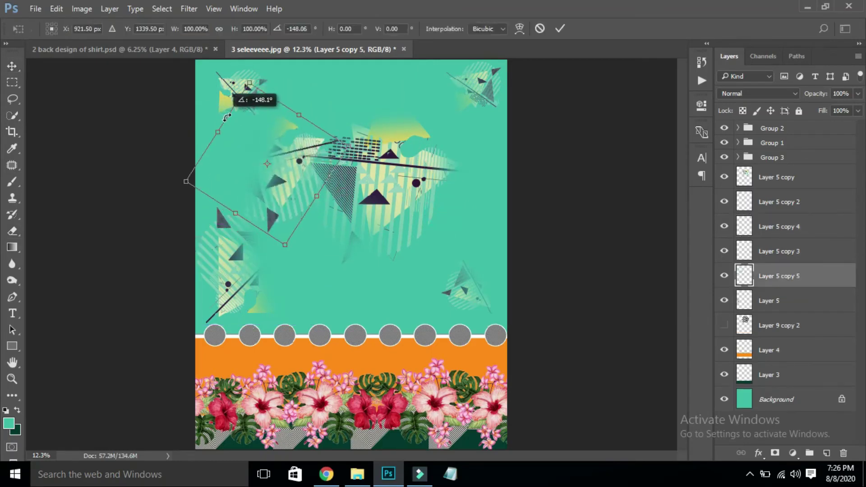
{"action": "left_click_drag", "start_coordinate": [299, 159], "coordinate": [276, 136]}
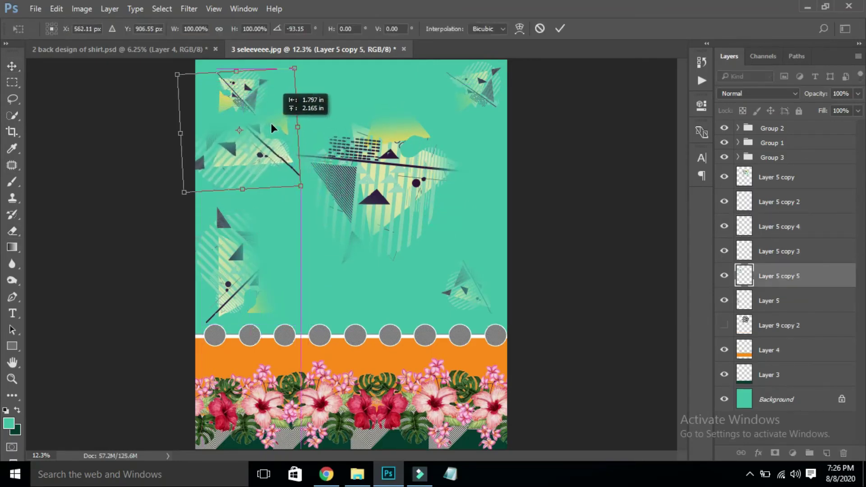
{"action": "key", "text": "Return"}
{"action": "key", "text": "e"}
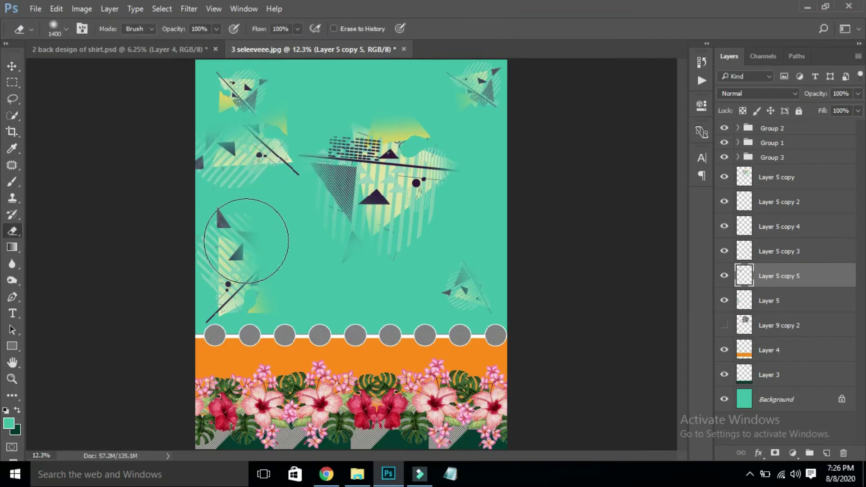
{"action": "left_click_drag", "start_coordinate": [276, 183], "coordinate": [251, 184]}
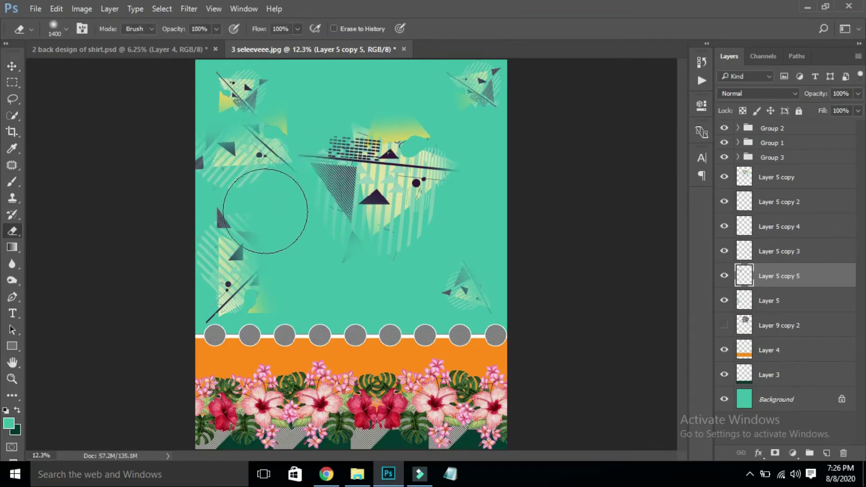
{"action": "key", "text": "v"}
Copy the motif to the top centre, then add a quarter-turned copy on the right
{"action": "key", "text": "alt"}
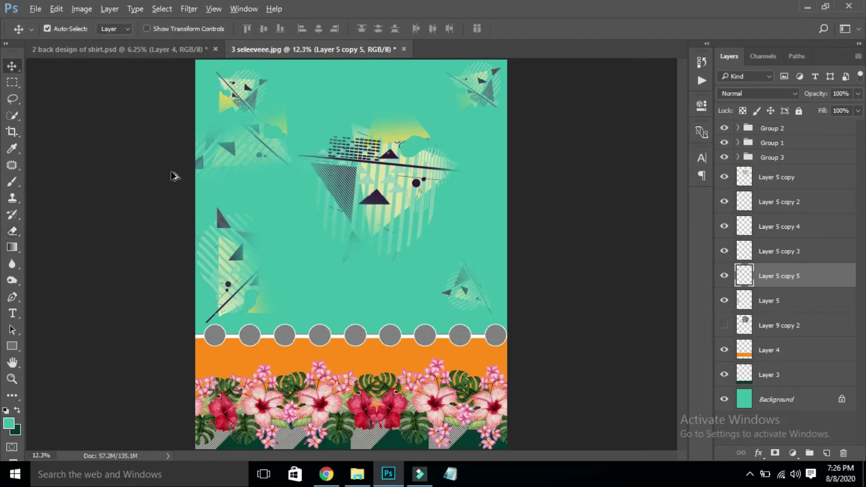
{"action": "mouse_move", "coordinate": [236, 149]}
{"action": "left_mouse_down"}
{"action": "mouse_move", "coordinate": [374, 95]}
{"action": "mouse_move", "coordinate": [363, 95]}
{"action": "left_mouse_up"}
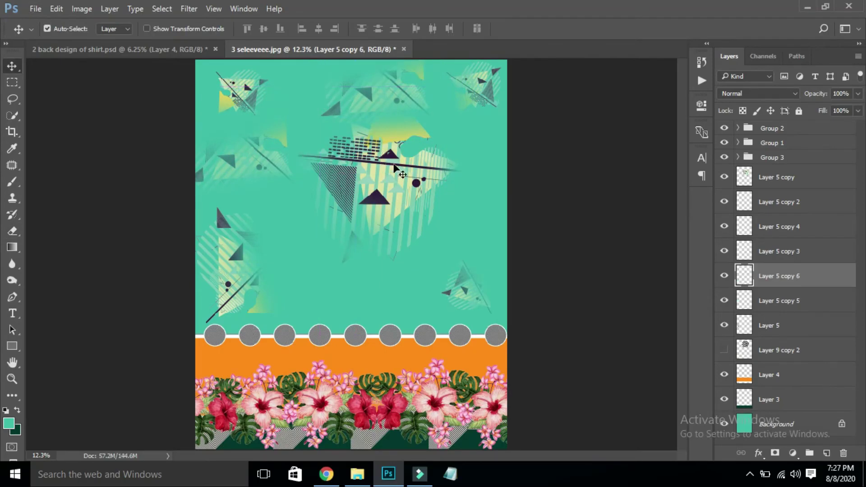
{"action": "left_click_drag", "start_coordinate": [394, 155], "coordinate": [381, 164]}
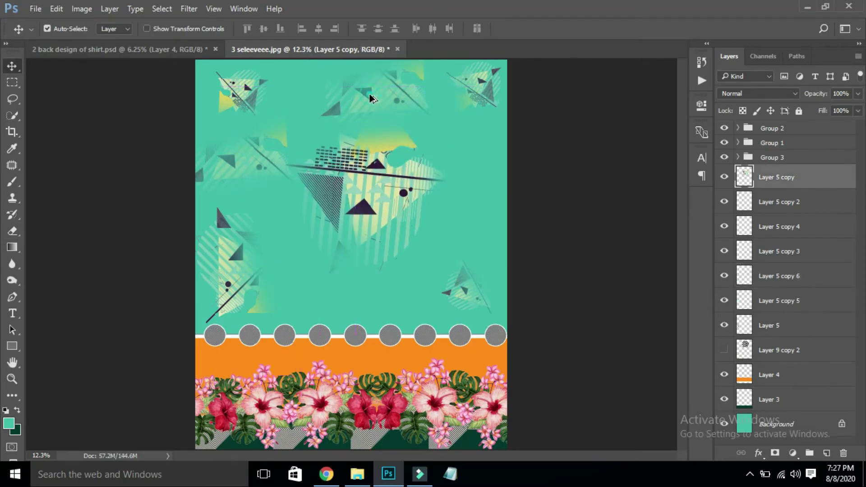
{"action": "left_click_drag", "start_coordinate": [370, 98], "coordinate": [477, 188]}
{"action": "key", "text": "ctrl+t"}
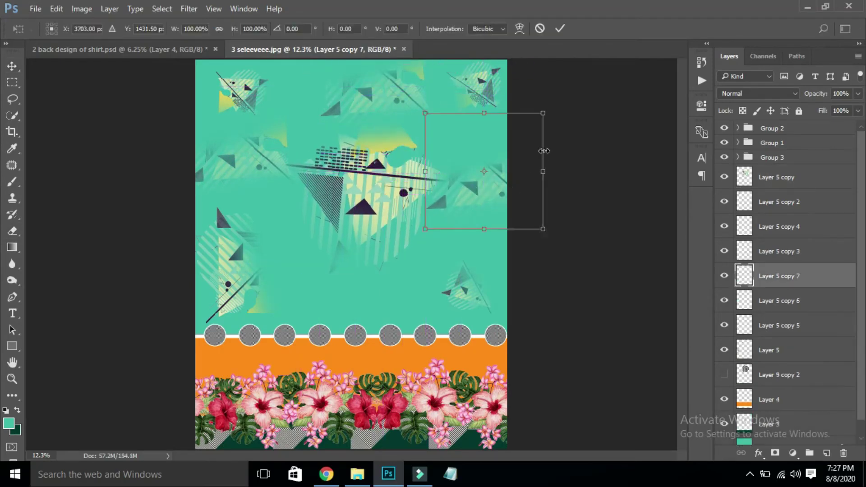
{"action": "left_click_drag", "start_coordinate": [555, 153], "coordinate": [496, 75]}
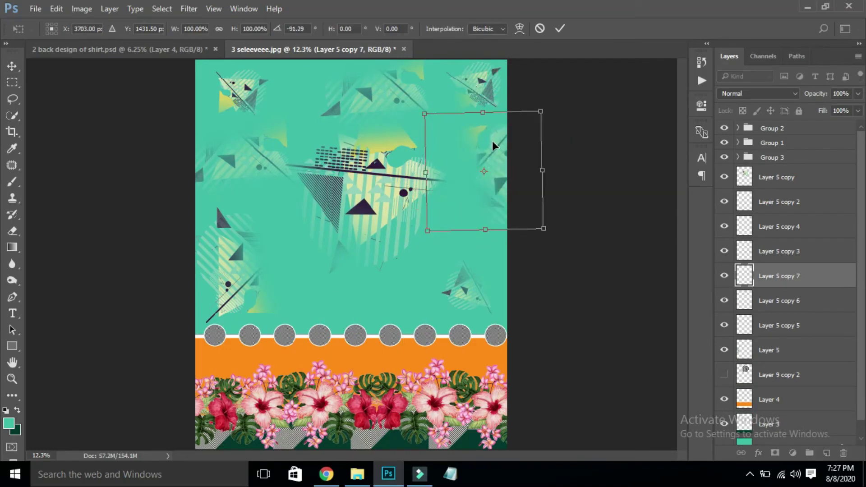
{"action": "key", "text": "Return"}
Duplicate the top-centre motif down toward the middle of the canvas
{"action": "left_click", "coordinate": [369, 101]}
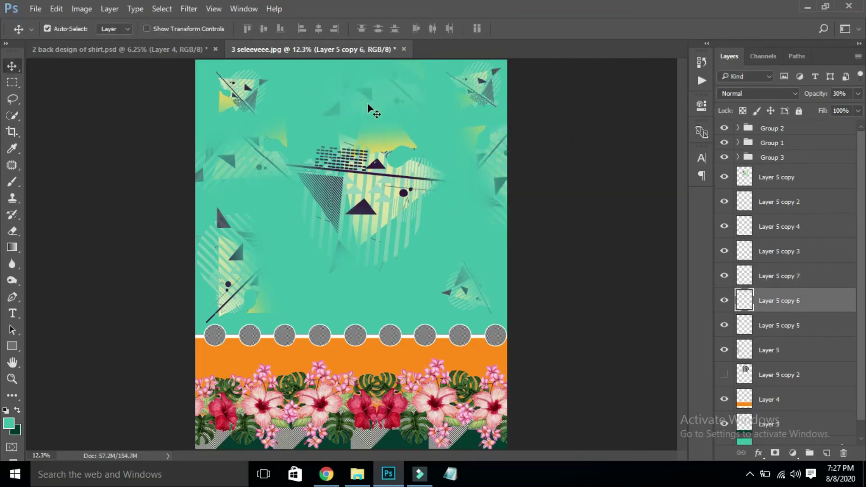
{"action": "mouse_move", "coordinate": [362, 91]}
{"action": "left_mouse_down"}
{"action": "mouse_move", "coordinate": [434, 232]}
{"action": "mouse_move", "coordinate": [373, 297]}
{"action": "left_mouse_up"}
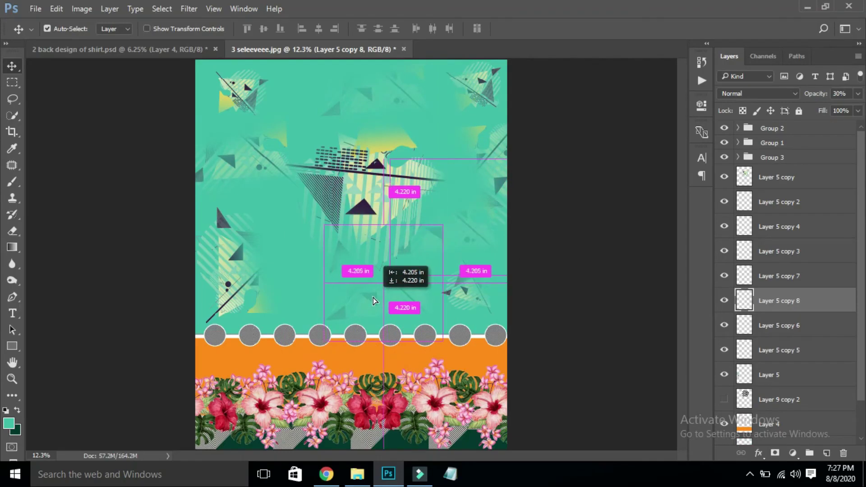
{"action": "mouse_move", "coordinate": [363, 215]}
{"action": "left_mouse_down"}
{"action": "mouse_move", "coordinate": [357, 210]}
{"action": "mouse_move", "coordinate": [364, 210]}
{"action": "left_mouse_up"}
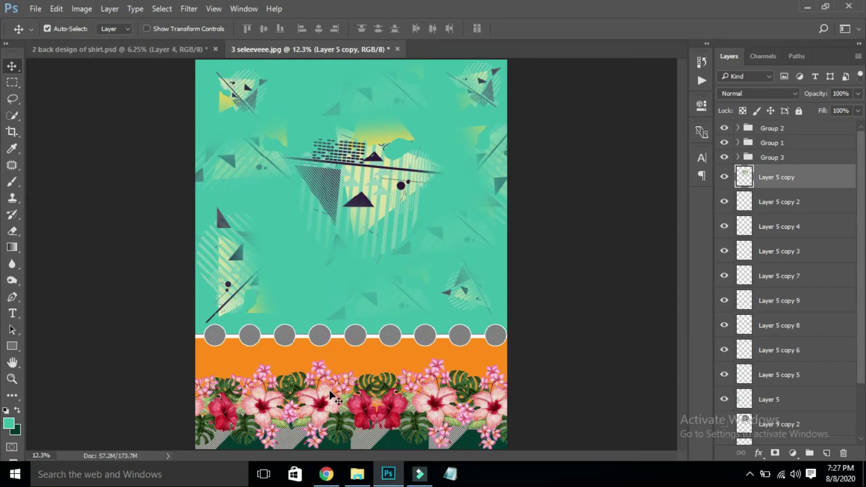
Browse from Textile Design to the resources Texture folder and drag out the glass seamless texture
{"action": "left_click", "coordinate": [357, 474]}
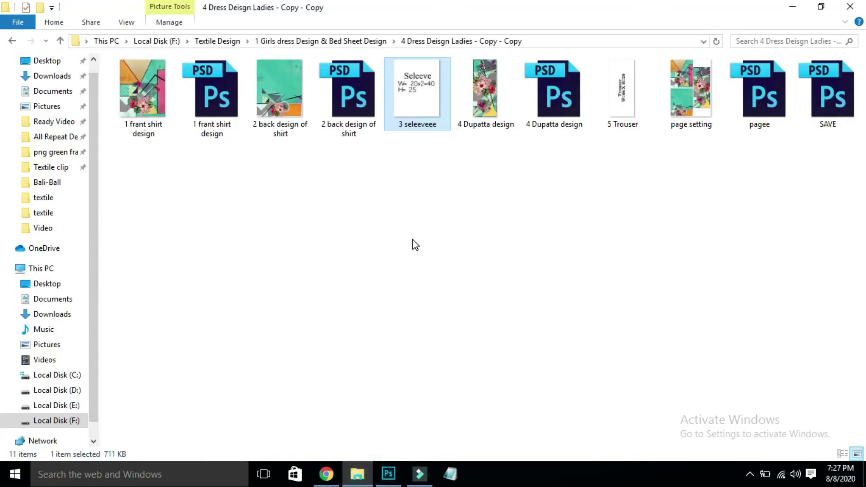
{"action": "left_click", "coordinate": [348, 41]}
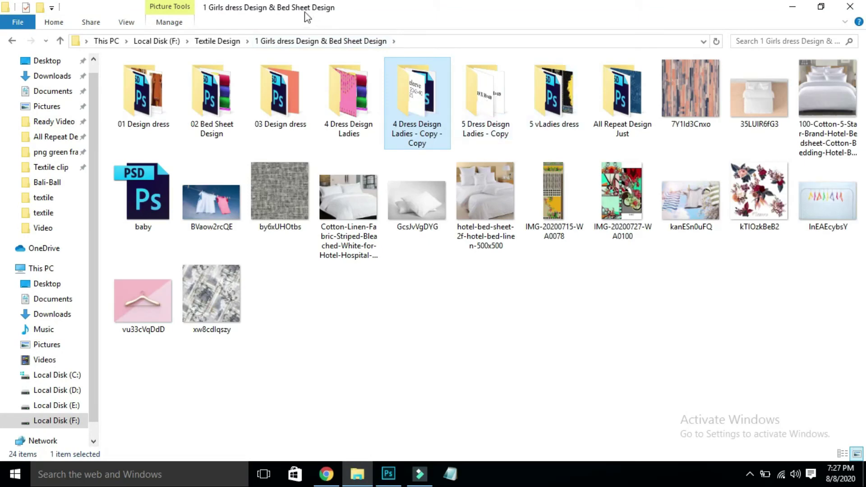
{"action": "left_click", "coordinate": [216, 41]}
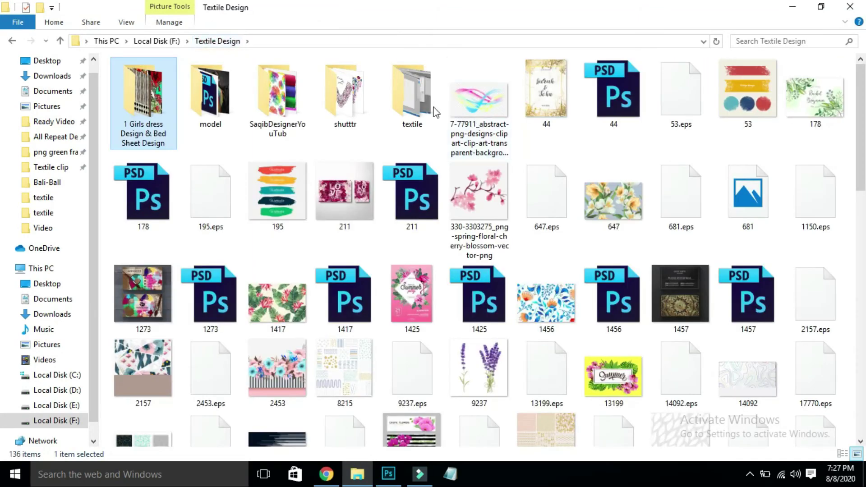
{"action": "double_click", "coordinate": [163, 98]}
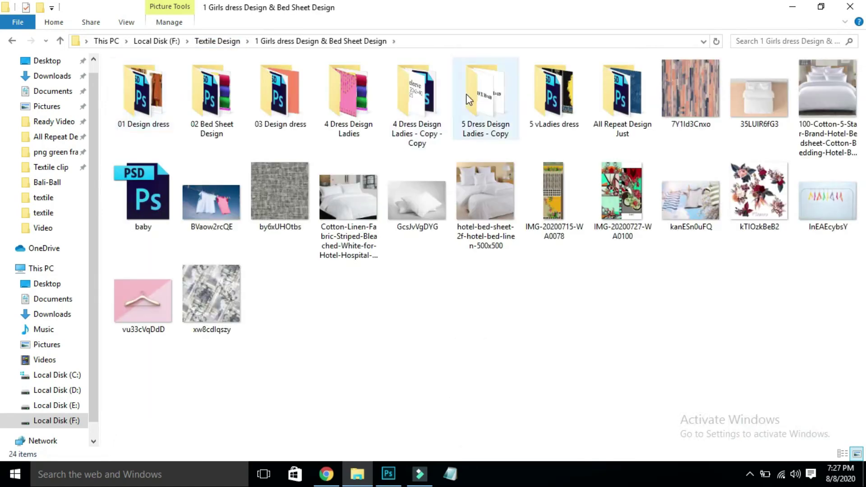
{"action": "key", "text": "BackSpace"}
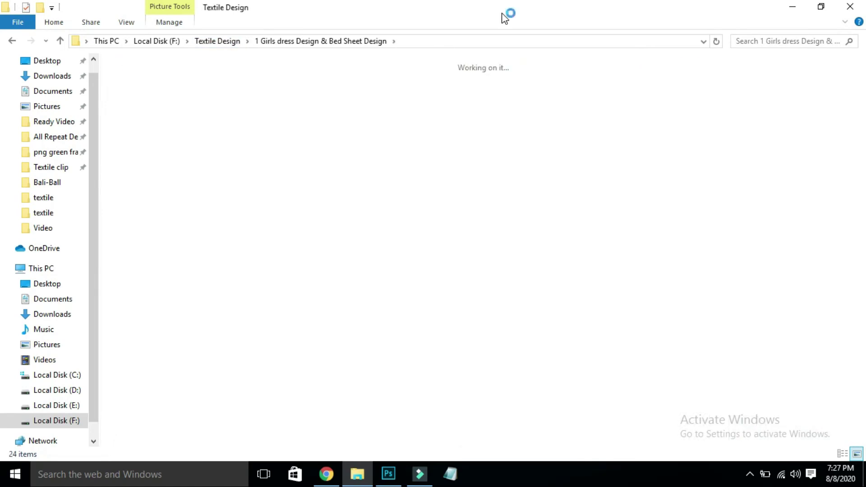
{"action": "double_click", "coordinate": [298, 93]}
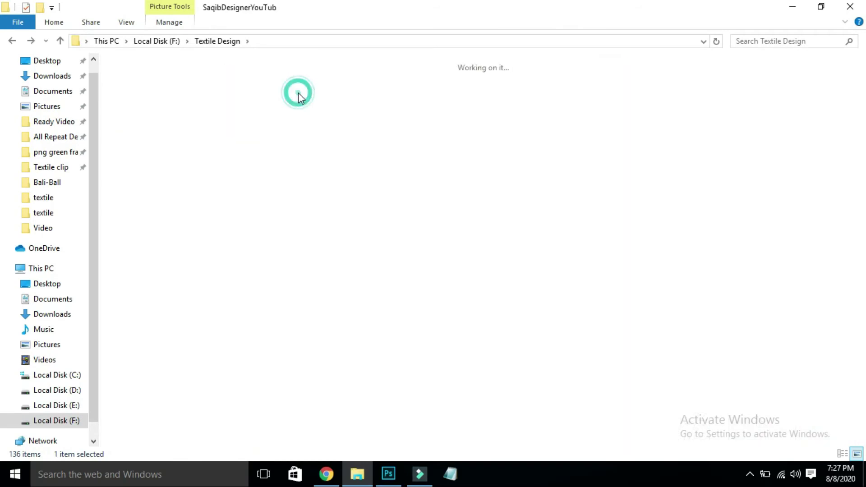
{"action": "double_click", "coordinate": [141, 94]}
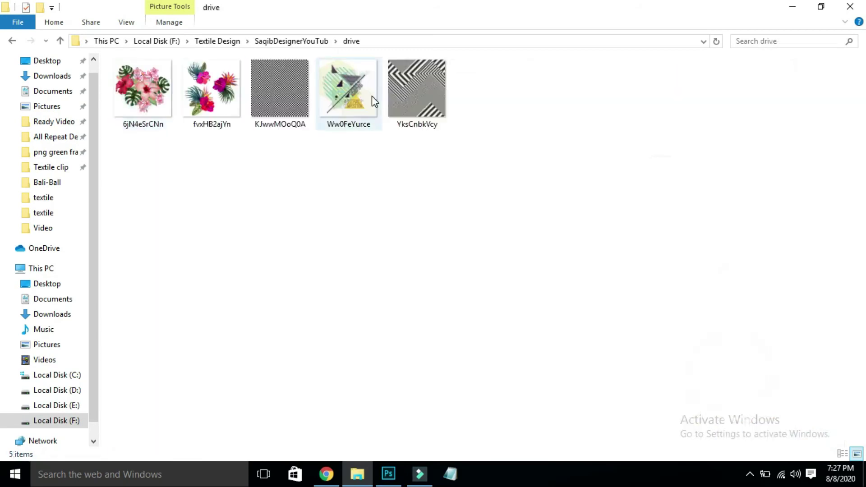
{"action": "key", "text": "BackSpace"}
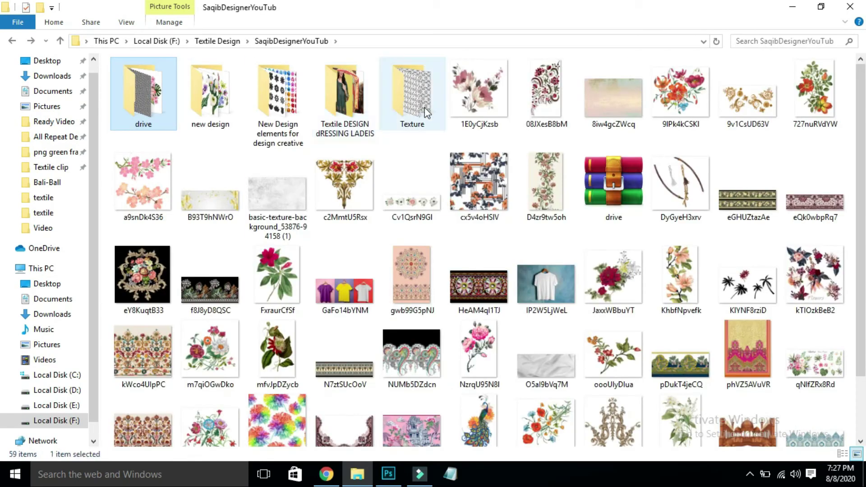
{"action": "double_click", "coordinate": [425, 107]}
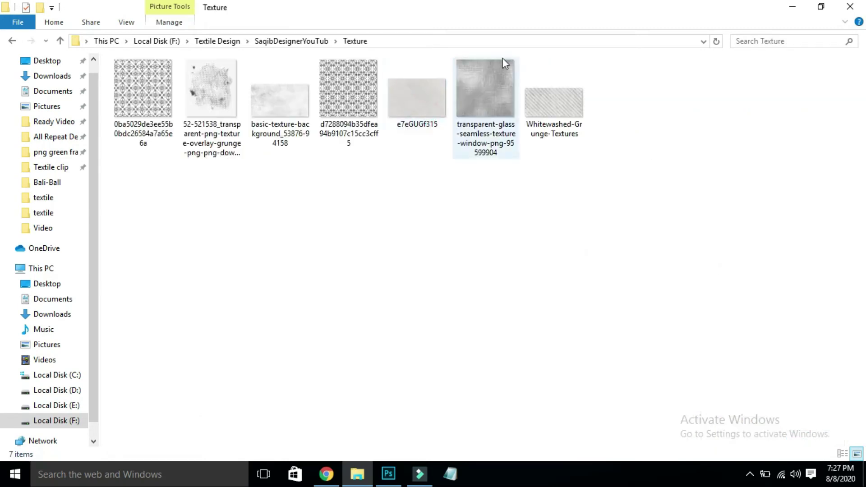
{"action": "mouse_move", "coordinate": [484, 106]}
{"action": "left_mouse_down"}
{"action": "mouse_move", "coordinate": [417, 394]}
{"action": "mouse_move", "coordinate": [789, 227]}
{"action": "left_mouse_up"}
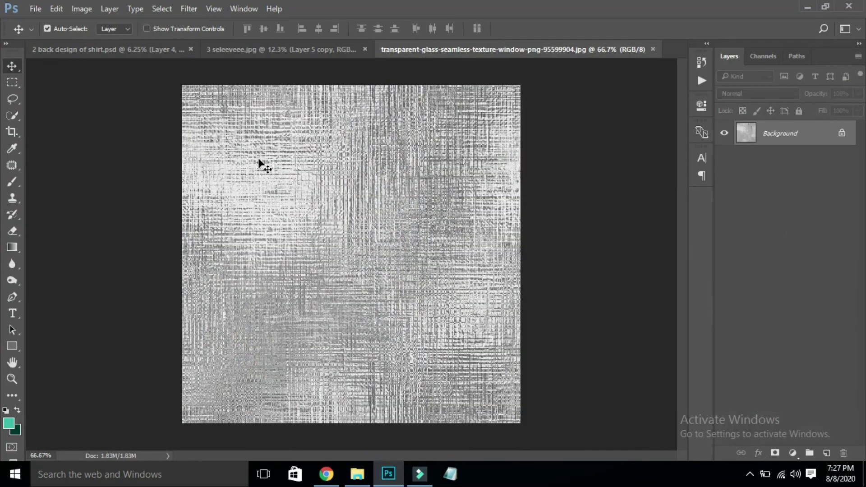
Drop the glass texture into the sleeve as Layer 6, enlarge it across the canvas, then hide it
{"action": "mouse_move", "coordinate": [163, 50]}
{"action": "left_mouse_down"}
{"action": "mouse_move", "coordinate": [149, 36]}
{"action": "mouse_move", "coordinate": [265, 47]}
{"action": "mouse_move", "coordinate": [277, 164]}
{"action": "left_mouse_up"}
{"action": "key", "text": "ctrl+t"}
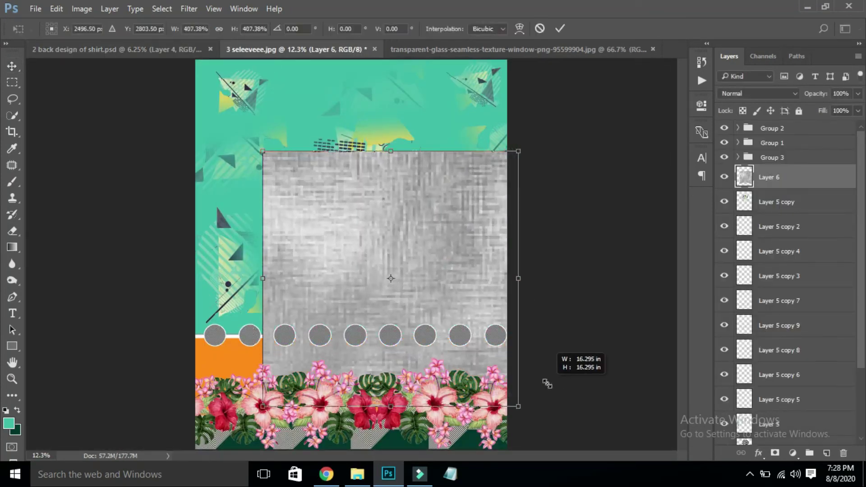
{"action": "left_click_drag", "start_coordinate": [352, 230], "coordinate": [510, 379]}
{"action": "left_click_drag", "start_coordinate": [387, 266], "coordinate": [405, 275]}
{"action": "left_click_drag", "start_coordinate": [434, 302], "coordinate": [531, 371]}
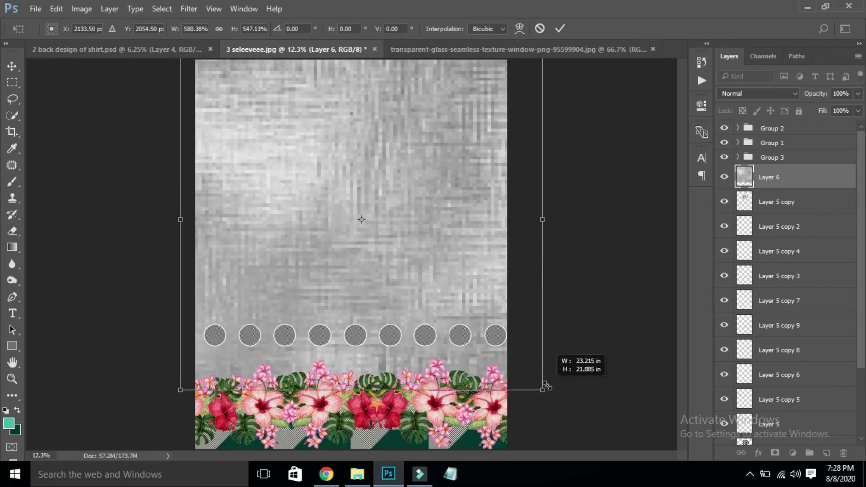
{"action": "left_click_drag", "start_coordinate": [530, 370], "coordinate": [551, 395]}
{"action": "double_click", "coordinate": [496, 362]}
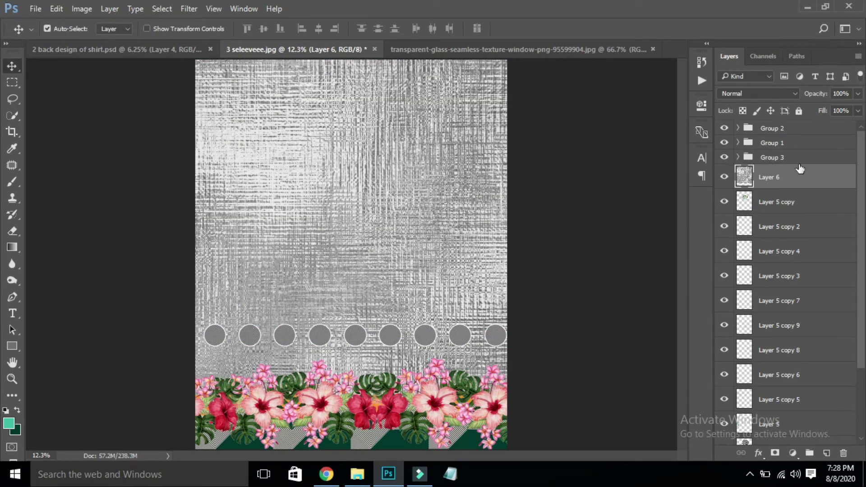
{"action": "left_click", "coordinate": [795, 200]}
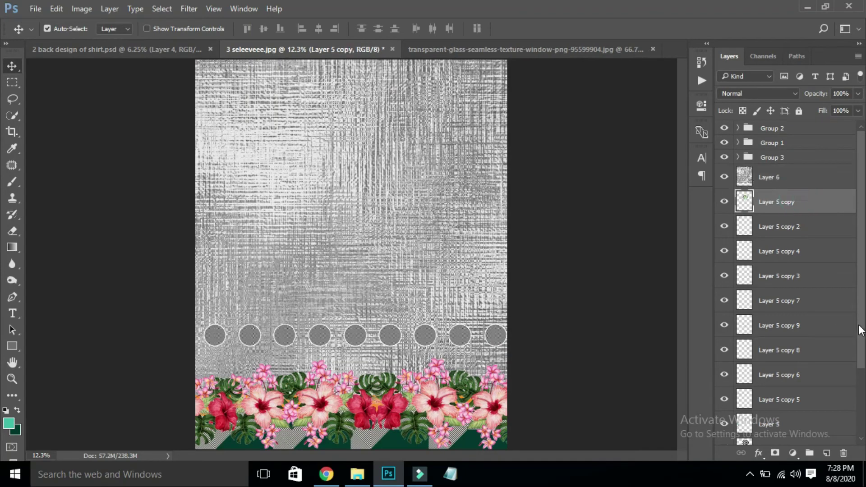
{"action": "left_click", "coordinate": [724, 177]}
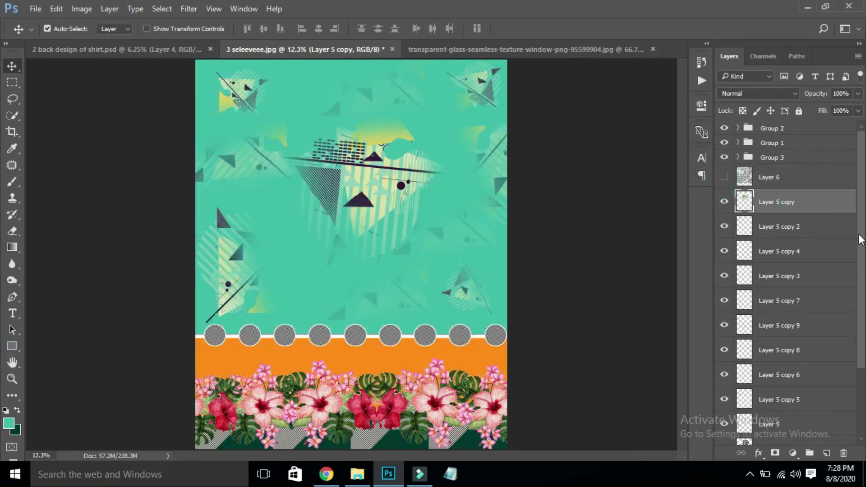
Group Layer 5 and its copies into Group 4 above the texture, and show Layer 6 again
{"action": "scroll", "coordinate": [851, 228], "scroll_direction": "down", "scroll_amount": 2}
{"action": "scroll", "coordinate": [852, 271], "scroll_direction": "down", "scroll_amount": 1}
{"action": "scroll", "coordinate": [852, 303], "scroll_direction": "down", "scroll_amount": 1}
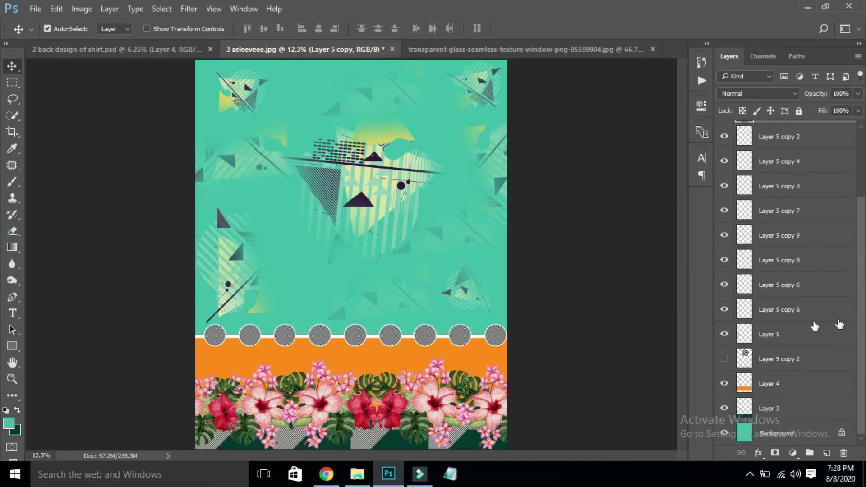
{"action": "left_click", "coordinate": [780, 343], "text": "shift"}
{"action": "key", "text": "ctrl+g"}
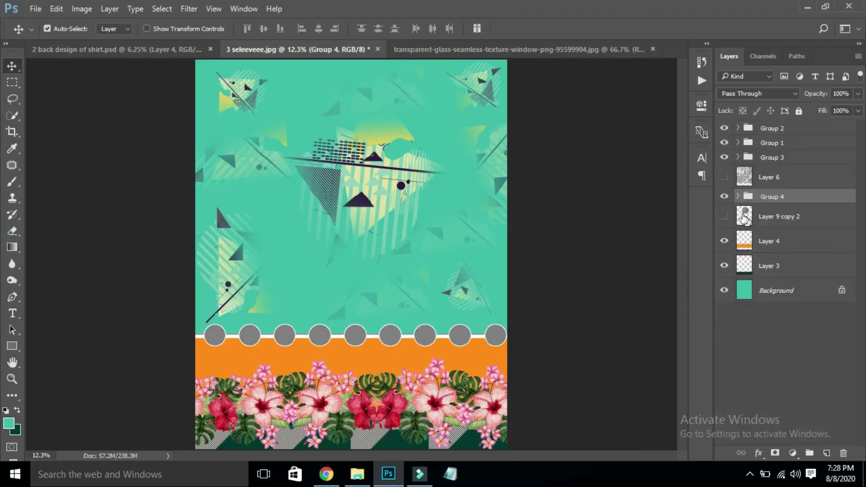
{"action": "key", "text": "ctrl+bracketright"}
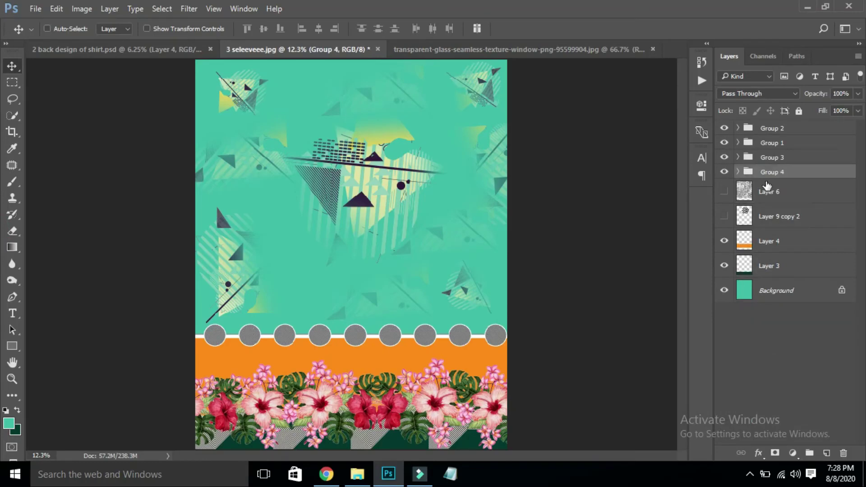
{"action": "left_click", "coordinate": [786, 193]}
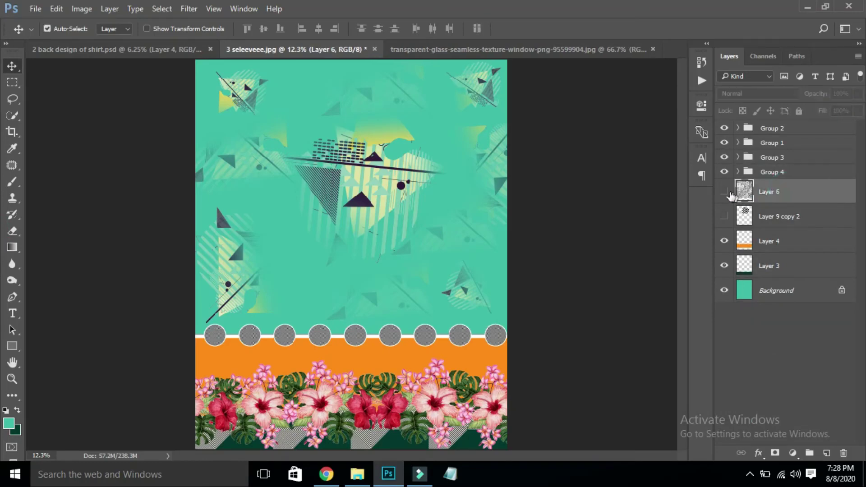
{"action": "left_click", "coordinate": [714, 191]}
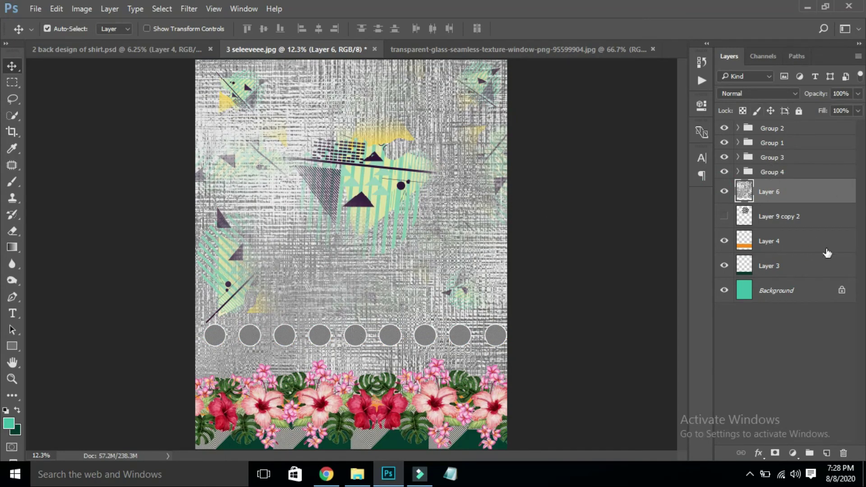
Set Layer 6 to Soft Light at 50% opacity, then zoom in on the circles and orange band
{"action": "left_click", "coordinate": [776, 96]}
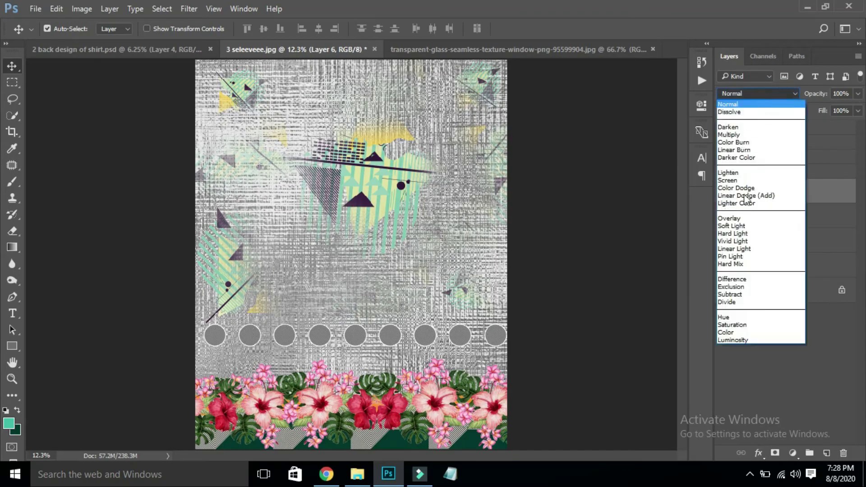
{"action": "left_click", "coordinate": [741, 225]}
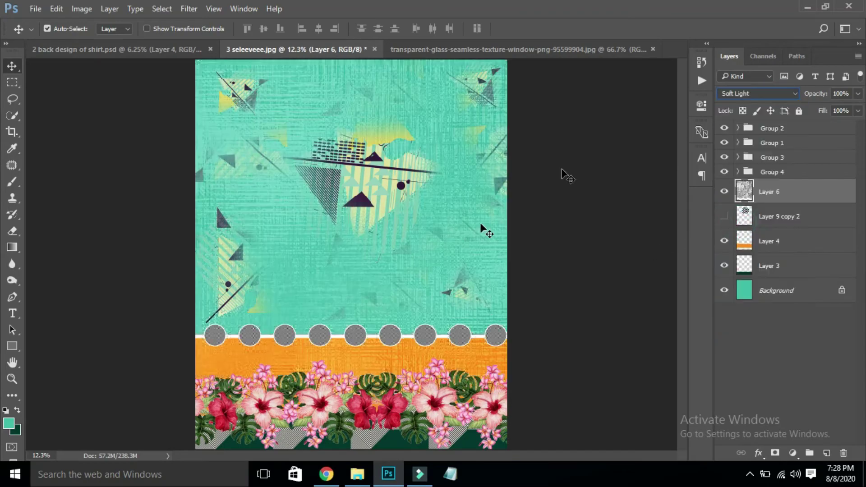
{"action": "left_click", "coordinate": [858, 94]}
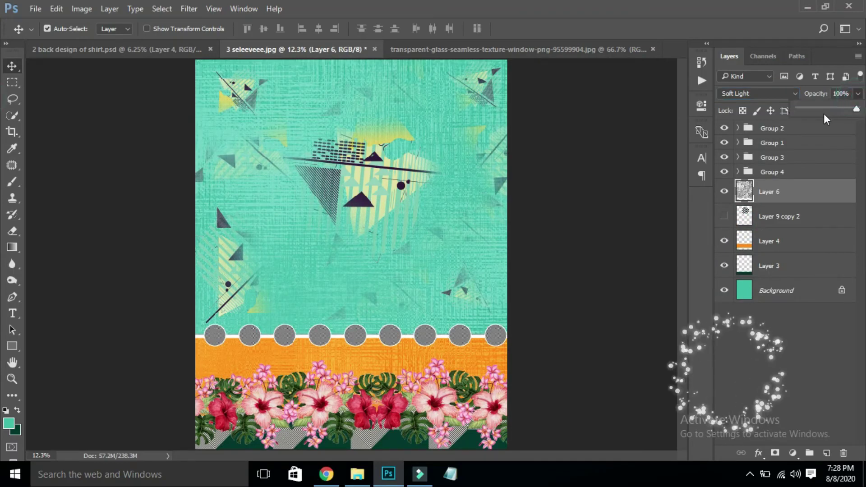
{"action": "left_click", "coordinate": [824, 109]}
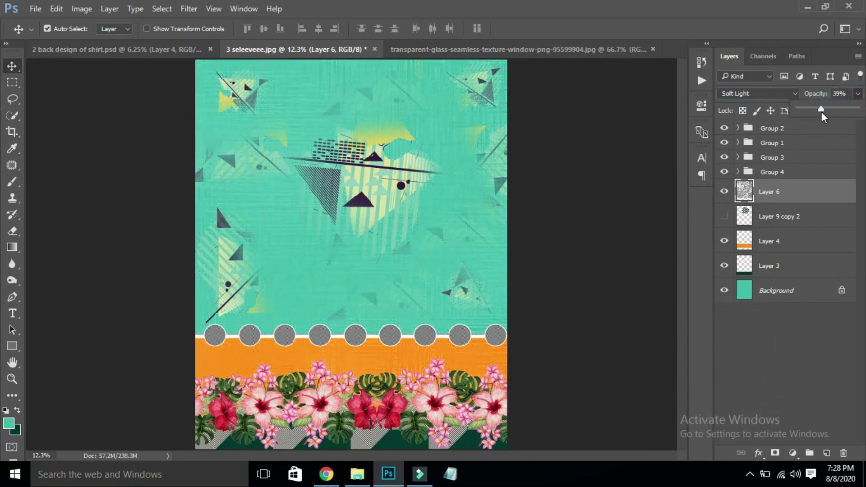
{"action": "left_click", "coordinate": [693, 214]}
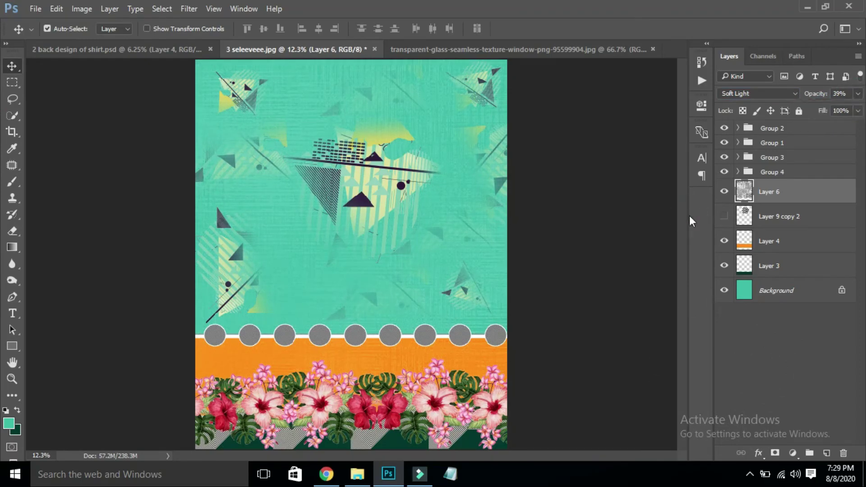
{"action": "left_click", "coordinate": [857, 94]}
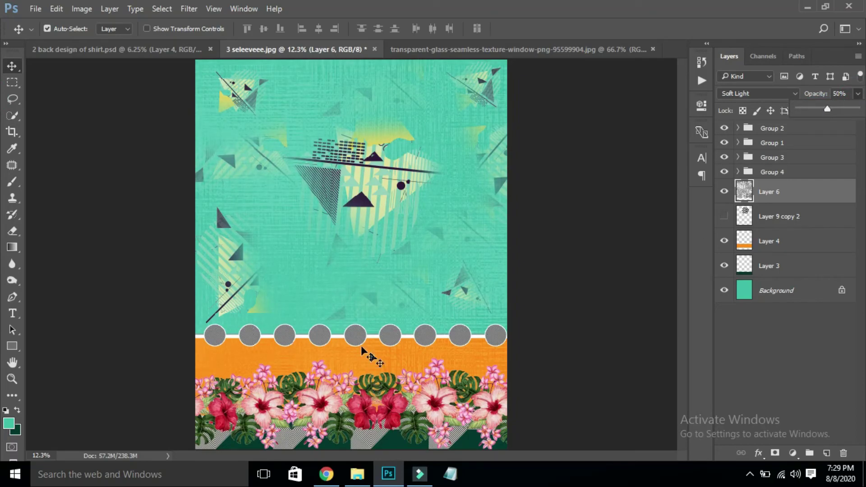
{"action": "key", "text": "ctrl"}
{"action": "left_click_drag", "start_coordinate": [471, 315], "coordinate": [374, 399]}
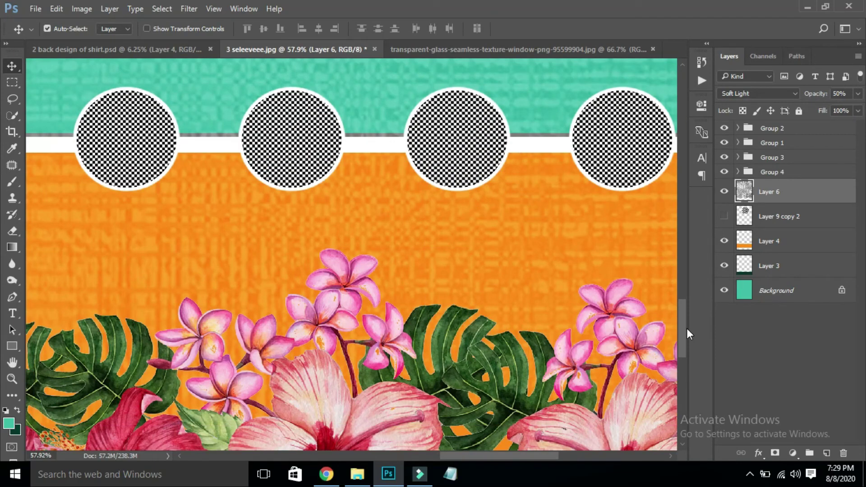
{"action": "left_click_drag", "start_coordinate": [683, 324], "coordinate": [678, 145]}
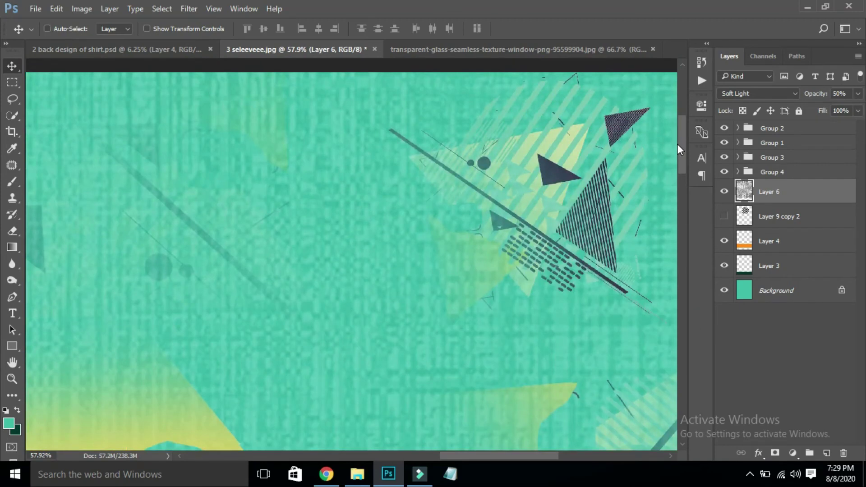
{"action": "key", "text": "ctrl+0"}
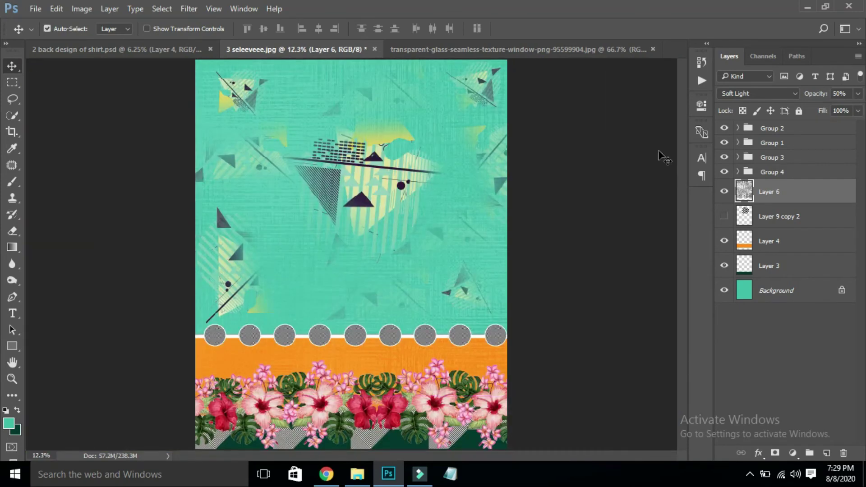
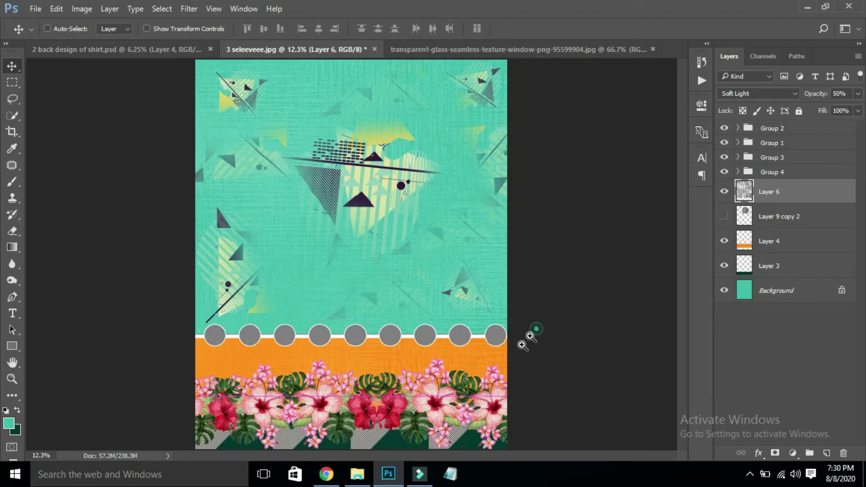
Zoom in to inspect the floral border and the circles along the white band
{"action": "left_click_drag", "start_coordinate": [526, 339], "coordinate": [463, 447]}
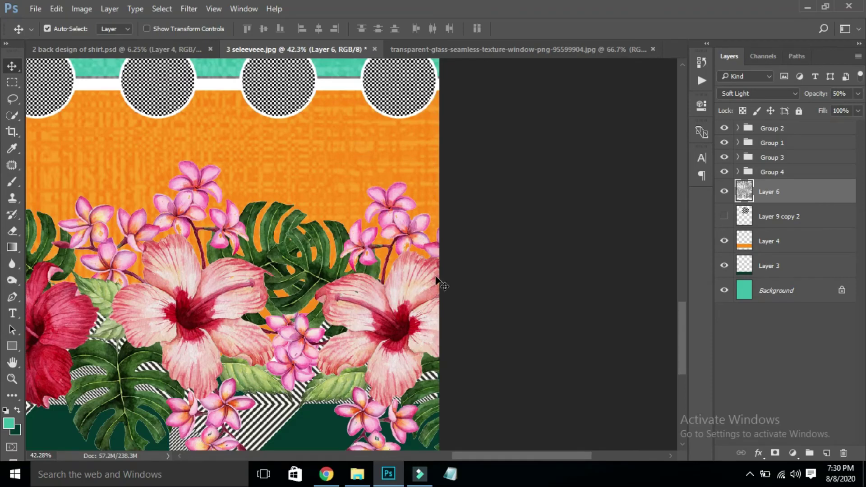
{"action": "key", "text": "ctrl+0"}
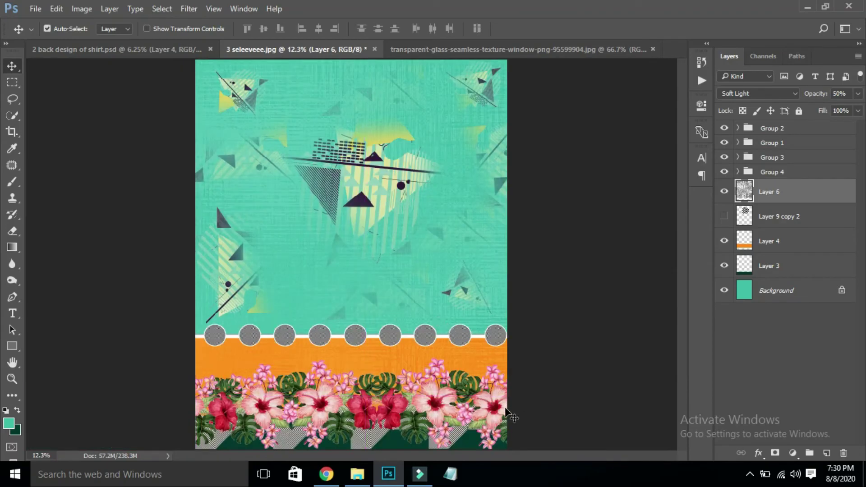
{"action": "left_click_drag", "start_coordinate": [180, 359], "coordinate": [222, 440]}
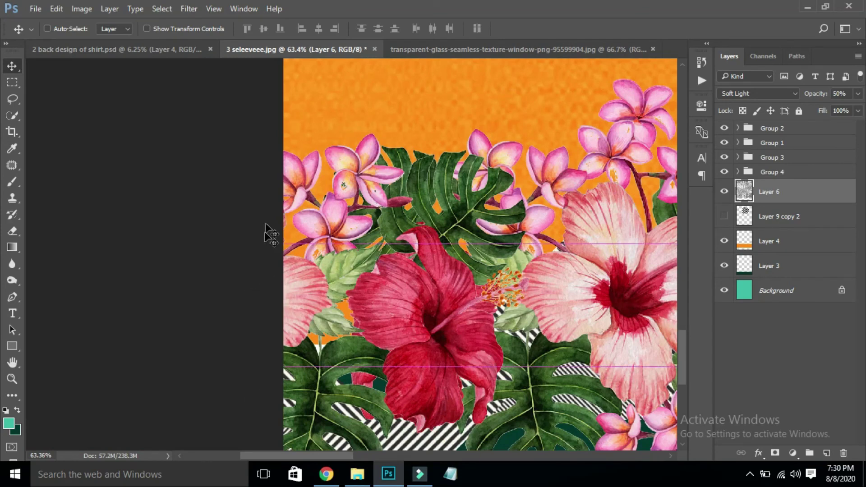
{"action": "left_click_drag", "start_coordinate": [261, 204], "coordinate": [352, 364]}
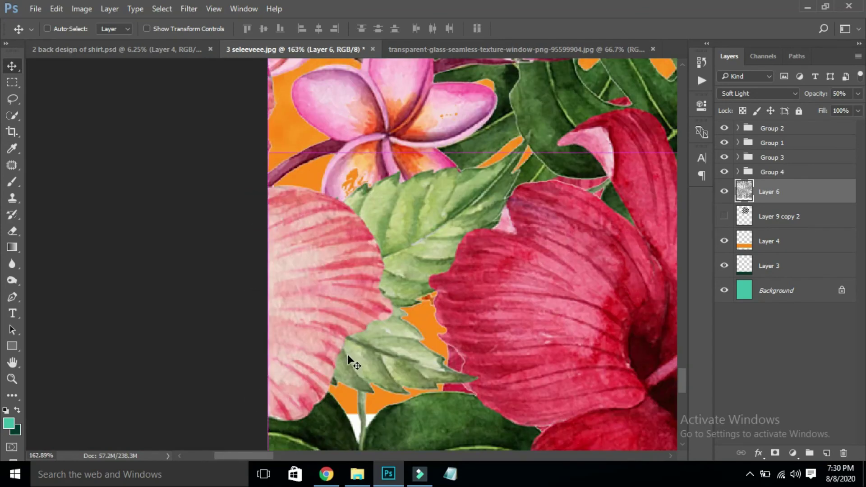
{"action": "key", "text": "ctrl+0"}
{"action": "left_click_drag", "start_coordinate": [523, 313], "coordinate": [478, 352]}
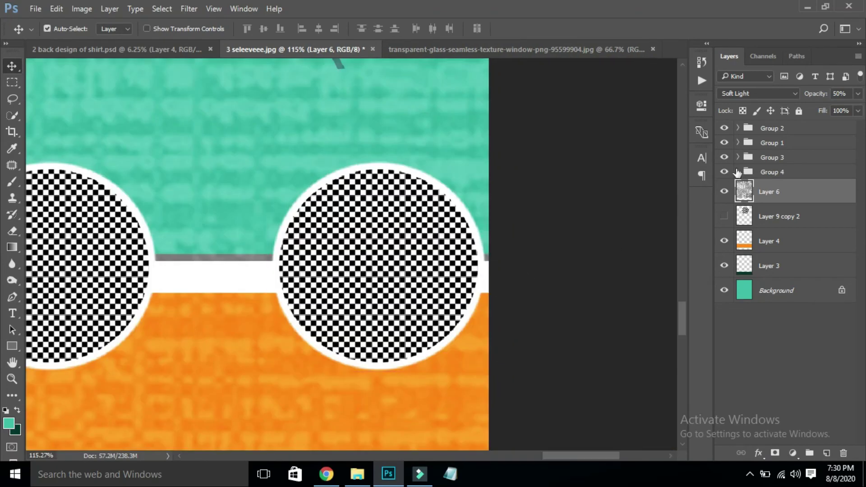
Select the circles' group, nudge it right twice, and check its alignment
{"action": "left_click", "coordinate": [728, 144]}
{"action": "left_click", "coordinate": [725, 157]}
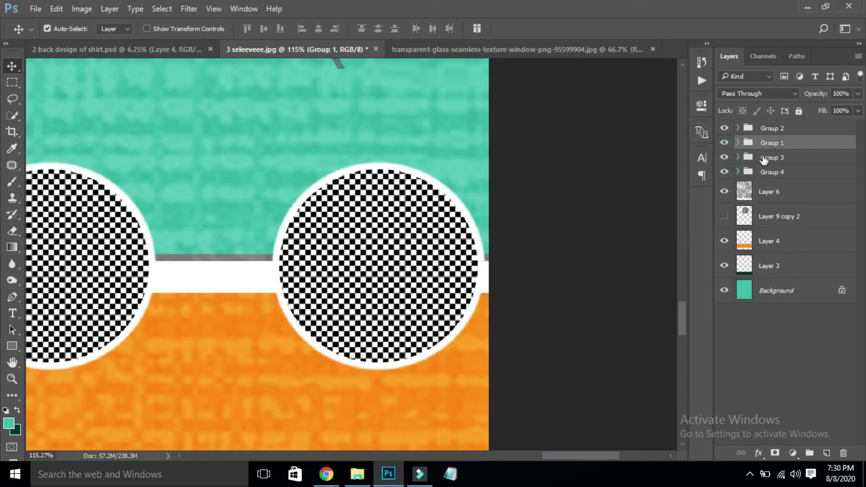
{"action": "left_click", "coordinate": [763, 159]}
{"action": "key", "text": "Right"}
{"action": "key", "text": "Right"}
{"action": "key", "text": "Right"}
{"action": "key", "text": "Right"}
{"action": "key", "text": "Right"}
{"action": "key", "text": "Right"}
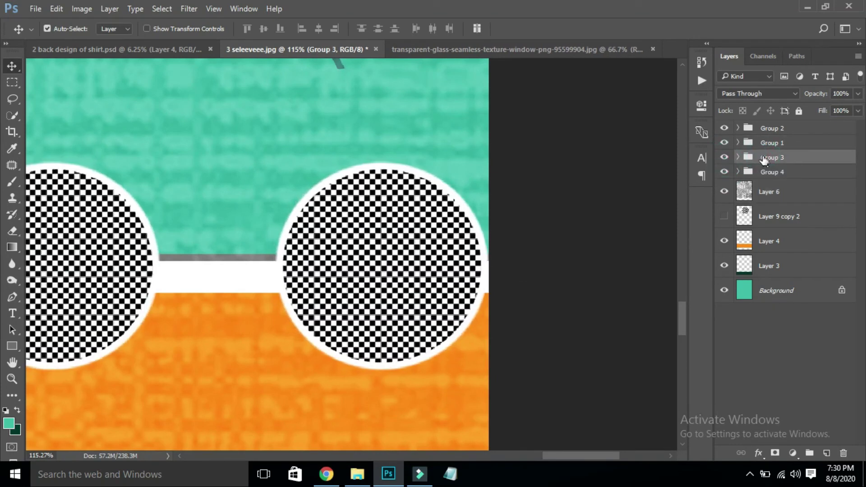
{"action": "key", "text": "Right"}
{"action": "key", "text": "Right"}
{"action": "key", "text": "Right"}
{"action": "key", "text": "Right"}
{"action": "key", "text": "ctrl+0"}
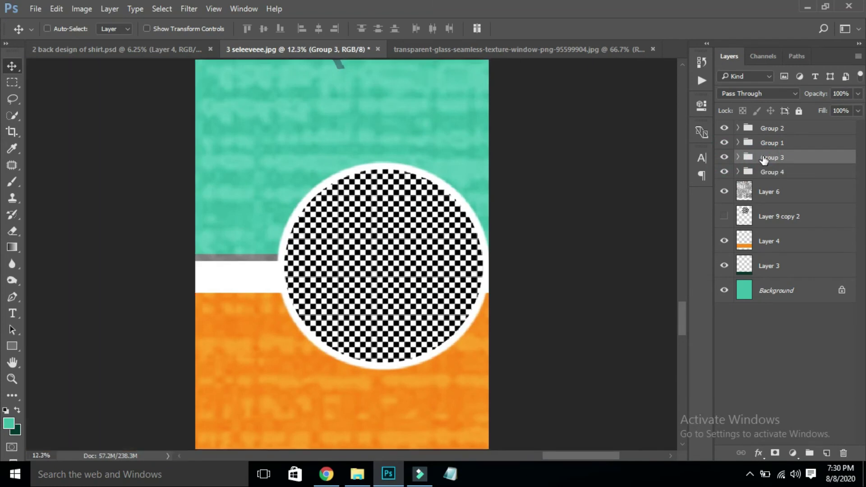
{"action": "left_click_drag", "start_coordinate": [184, 348], "coordinate": [236, 345]}
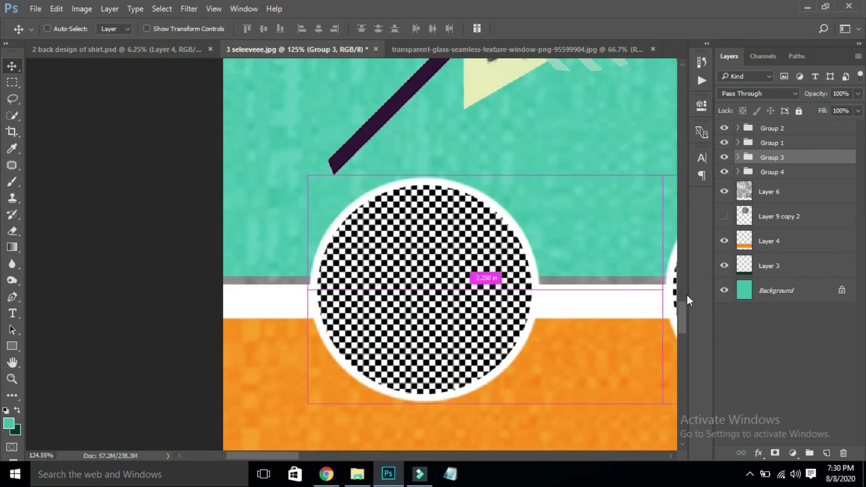
{"action": "key", "text": "ctrl+0"}
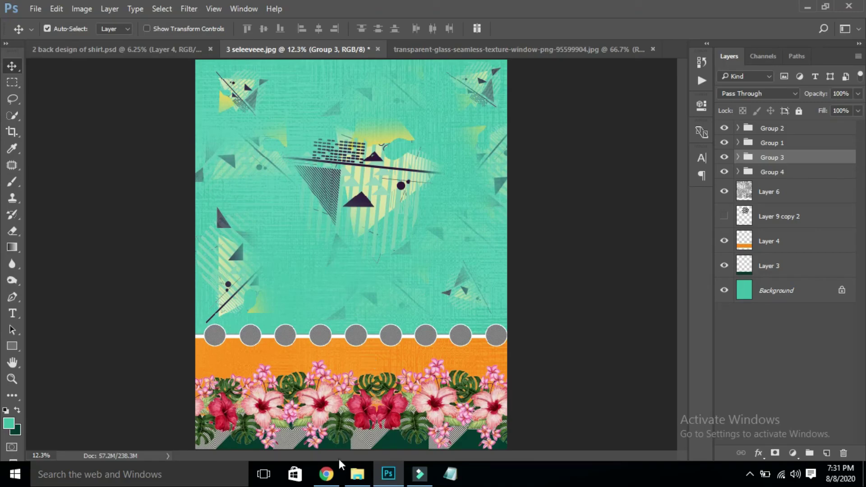
Browse F: > Textile Design > 1 Girls dress Design & Bed Sheet Design > ladies copy folder and drag out 5 Trouser
{"action": "left_click", "coordinate": [347, 472]}
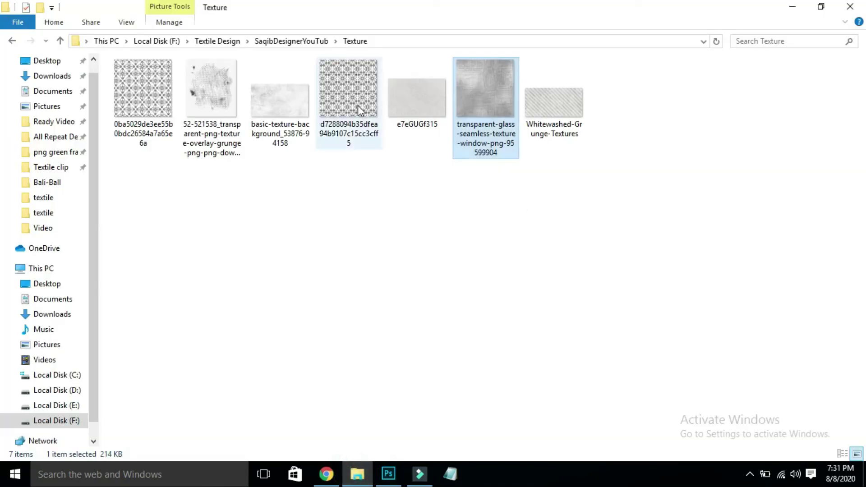
{"action": "left_click", "coordinate": [204, 41]}
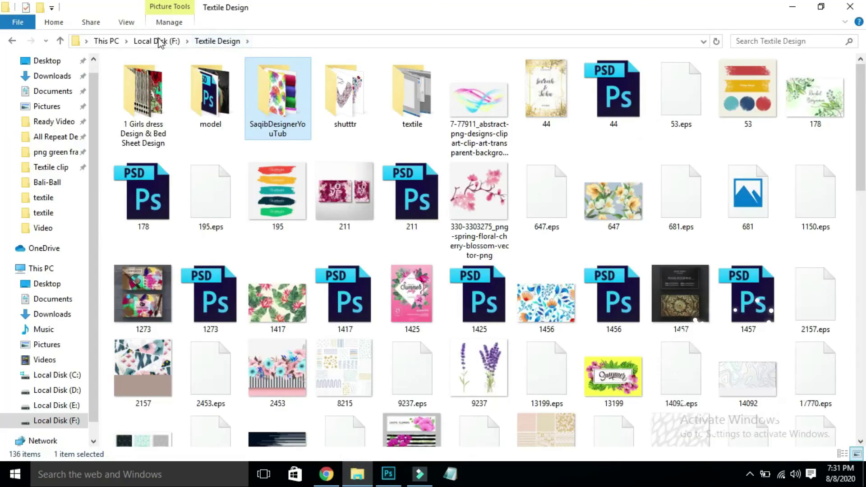
{"action": "left_click", "coordinate": [160, 42]}
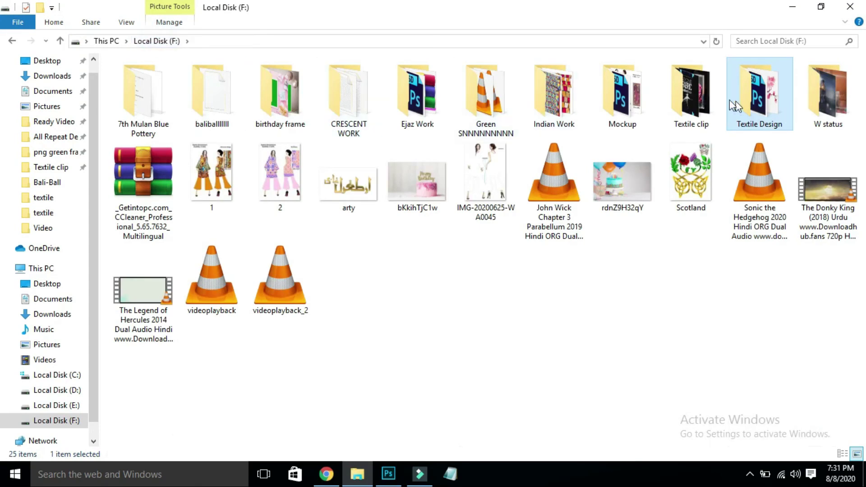
{"action": "double_click", "coordinate": [730, 99]}
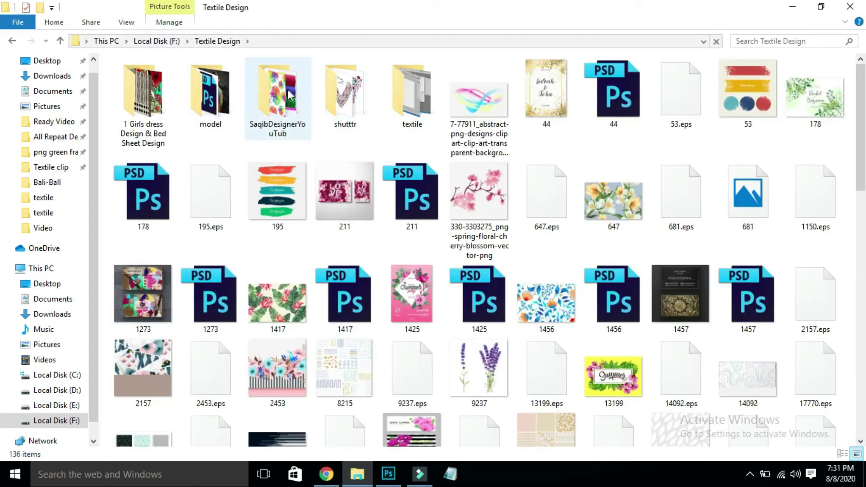
{"action": "double_click", "coordinate": [142, 97]}
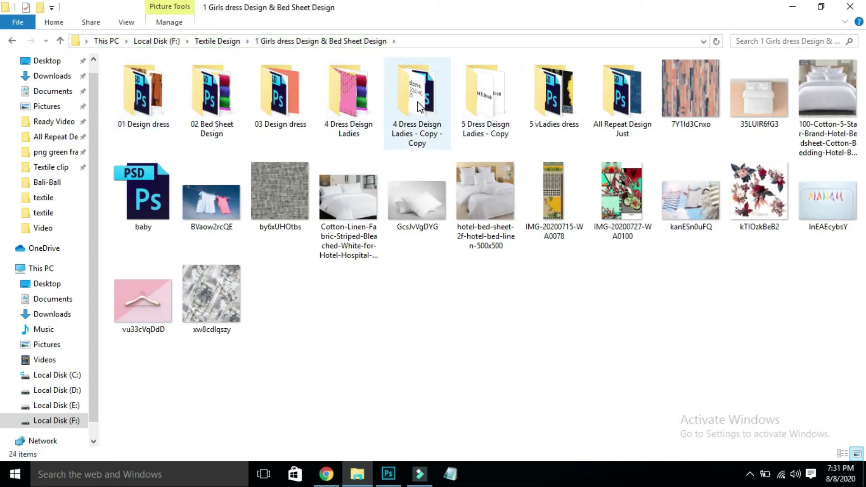
{"action": "double_click", "coordinate": [417, 101]}
{"action": "left_click_drag", "start_coordinate": [615, 104], "coordinate": [648, 245]}
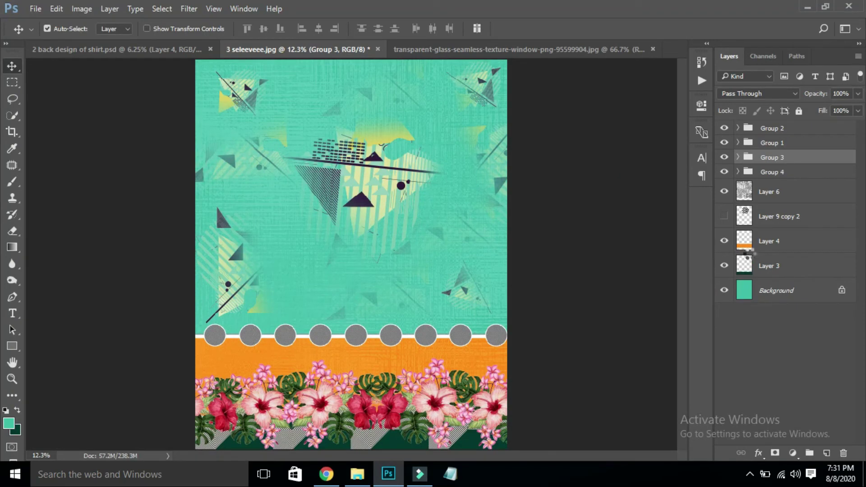
Open 5 Trouser, fill its canvas teal, and drag the grey glass texture toward it
{"action": "left_click_drag", "start_coordinate": [750, 253], "coordinate": [661, 257]}
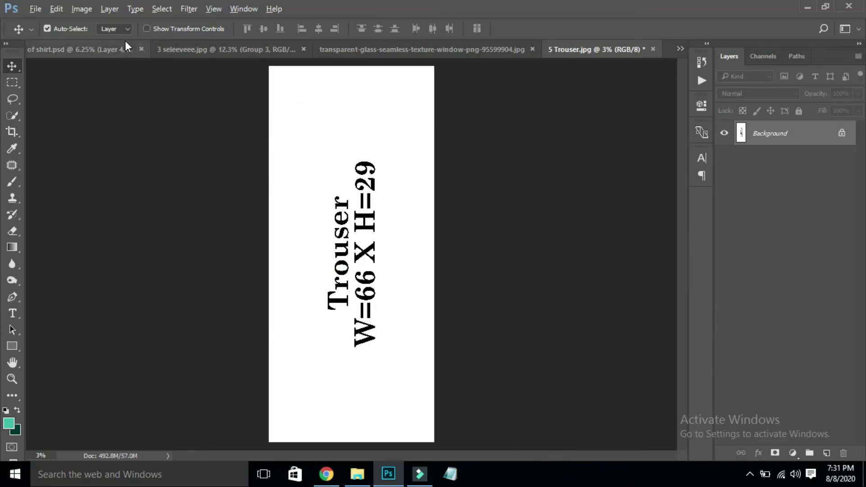
{"action": "key", "text": "alt+BackSpace"}
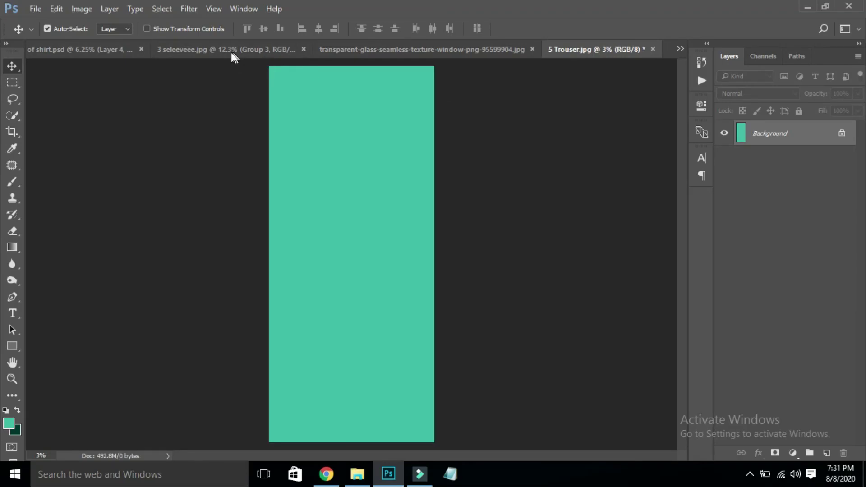
{"action": "left_click", "coordinate": [352, 50]}
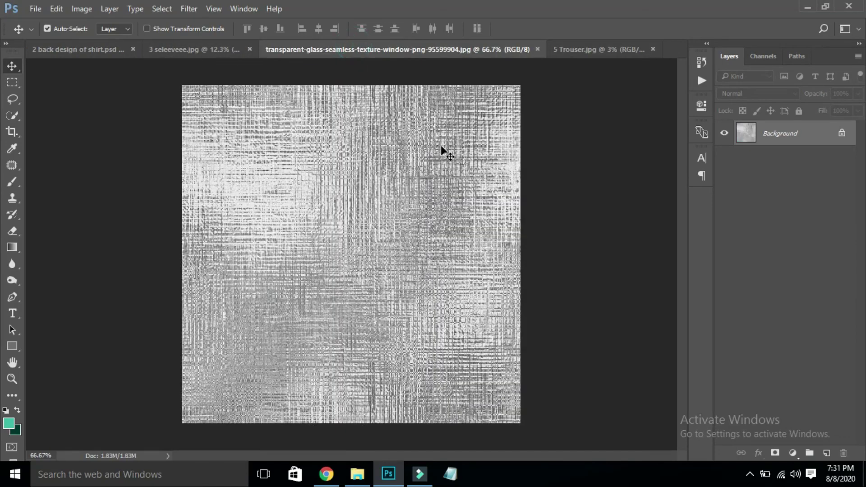
{"action": "mouse_move", "coordinate": [442, 149]}
{"action": "left_mouse_down"}
{"action": "mouse_move", "coordinate": [574, 49]}
{"action": "mouse_move", "coordinate": [408, 131]}
{"action": "left_mouse_up"}
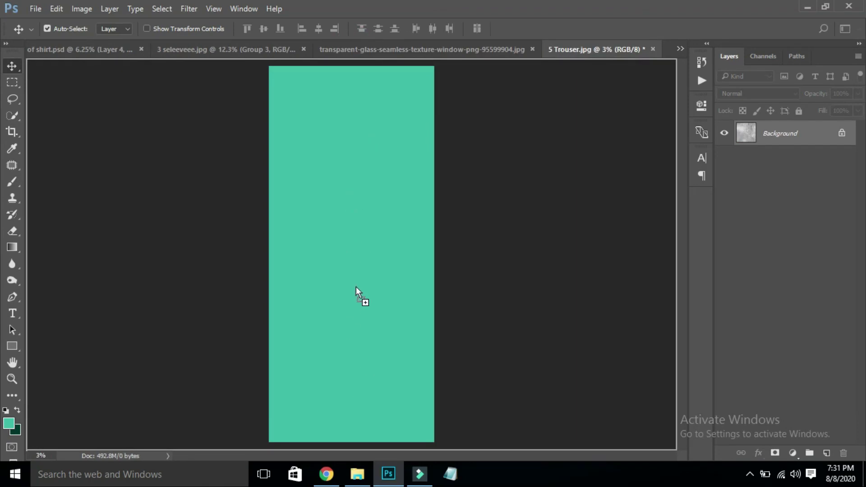
Scale the dropped texture across the panel top, copy it downward, and merge the three layers
{"action": "mouse_move", "coordinate": [351, 399]}
{"action": "left_mouse_down"}
{"action": "mouse_move", "coordinate": [327, 117]}
{"action": "mouse_move", "coordinate": [425, 197]}
{"action": "left_mouse_up"}
{"action": "key", "text": "ctrl+t"}
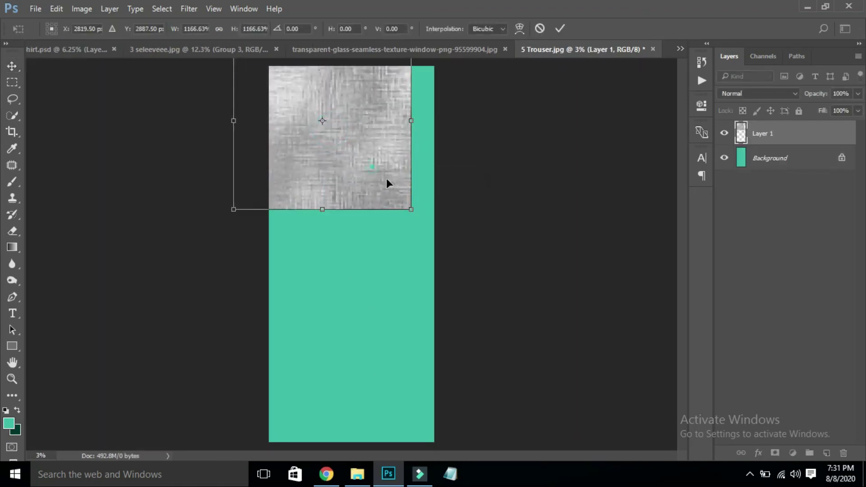
{"action": "left_click_drag", "start_coordinate": [387, 177], "coordinate": [406, 204]}
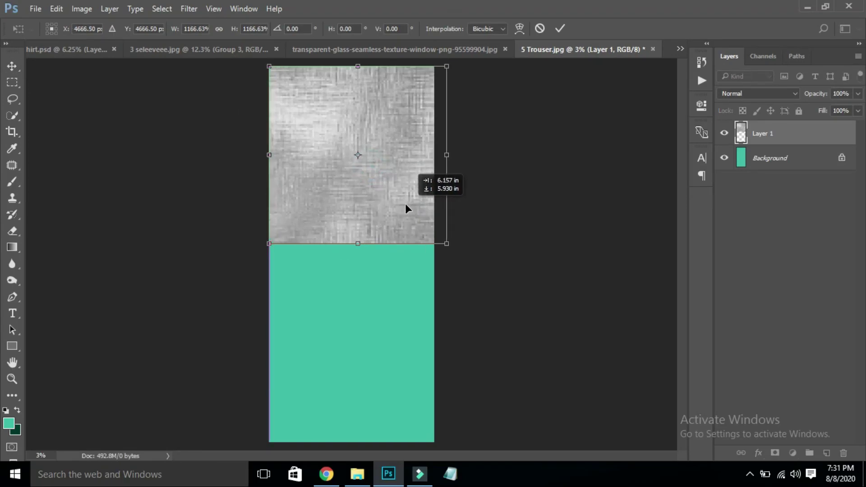
{"action": "left_click_drag", "start_coordinate": [445, 241], "coordinate": [432, 232]}
{"action": "key", "text": "Return"}
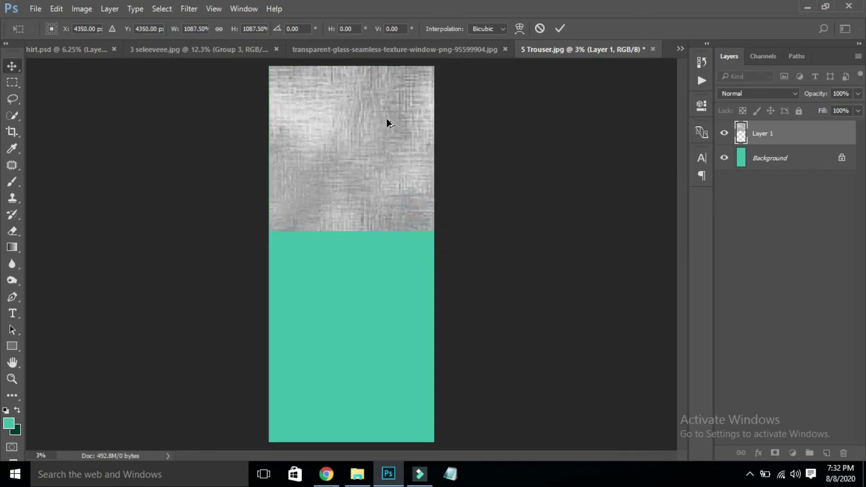
{"action": "left_click_drag", "start_coordinate": [385, 120], "coordinate": [383, 447]}
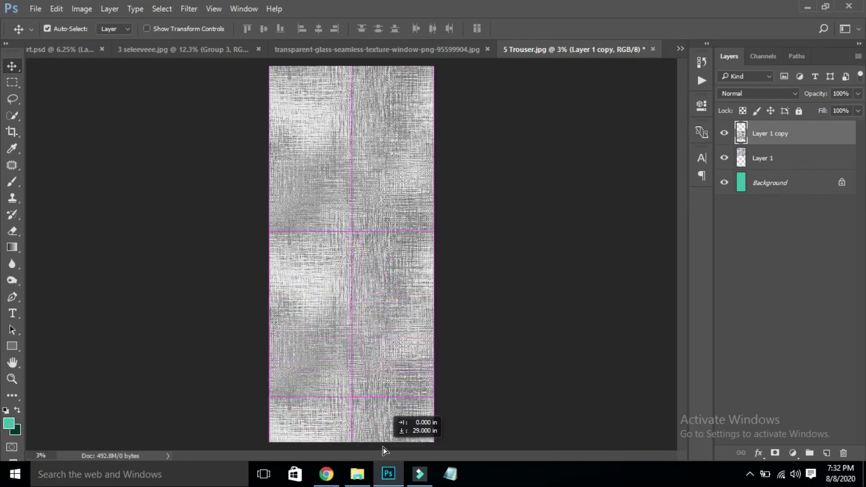
{"action": "left_click", "coordinate": [808, 181], "text": "shift"}
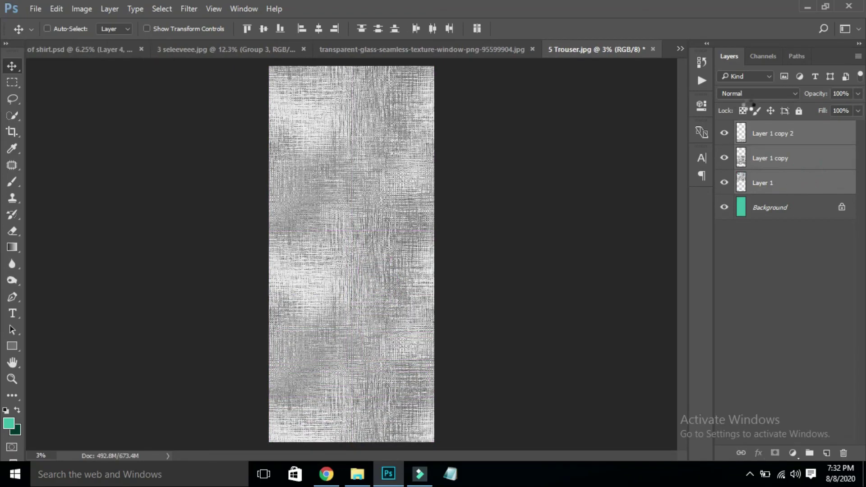
{"action": "key", "text": "ctrl+e"}
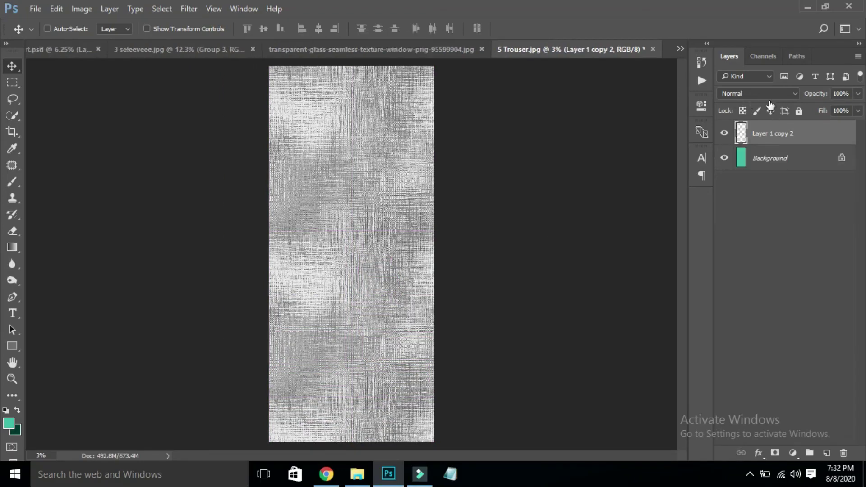
{"action": "left_click", "coordinate": [767, 93]}
Set the texture layer to Soft Light blend mode at 54% opacity
{"action": "left_click", "coordinate": [743, 226]}
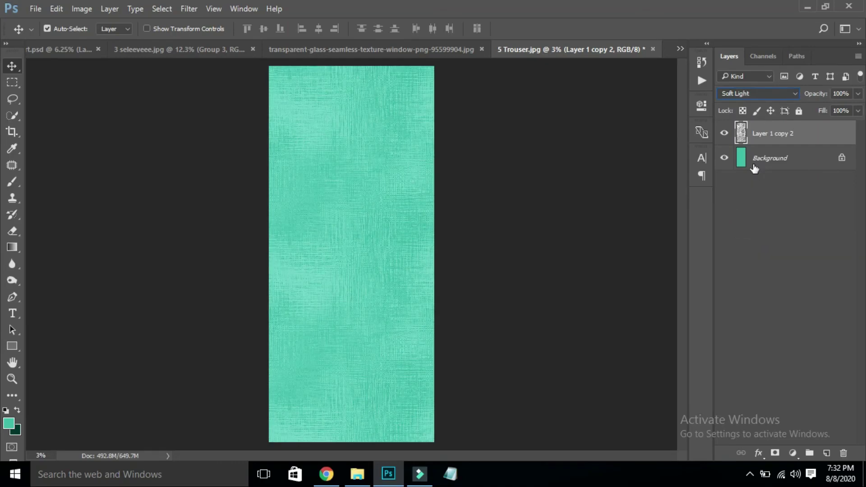
{"action": "left_click", "coordinate": [858, 94]}
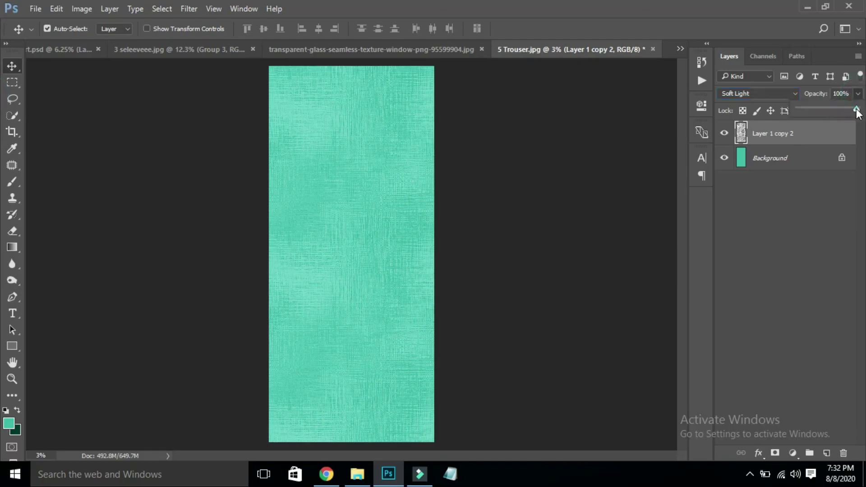
{"action": "left_click_drag", "start_coordinate": [856, 110], "coordinate": [831, 110]}
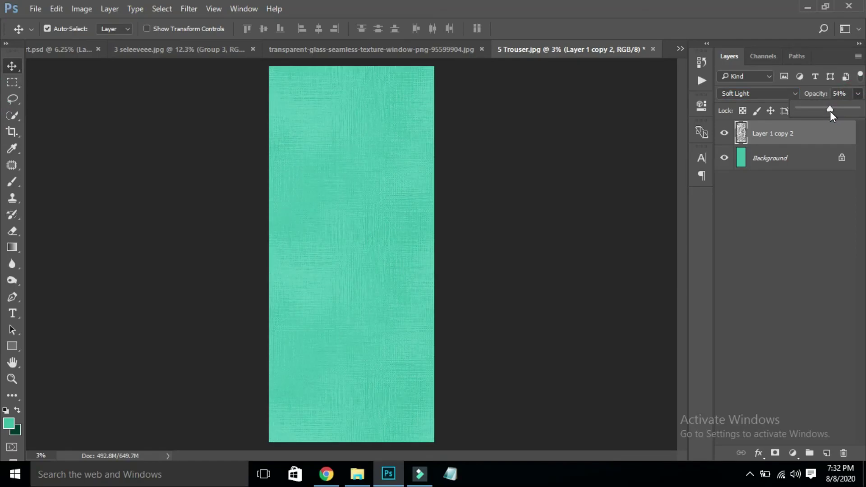
{"action": "left_click", "coordinate": [118, 119]}
{"action": "key", "text": "e"}
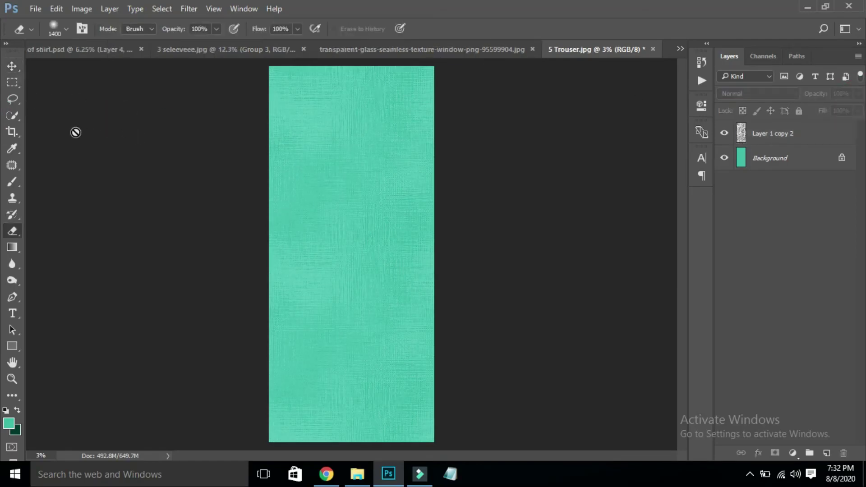
Erase patches of Layer 1 copy 2 with an enlarged Eraser, then return to 3 seleeveee.jpg
{"action": "left_click", "coordinate": [797, 133]}
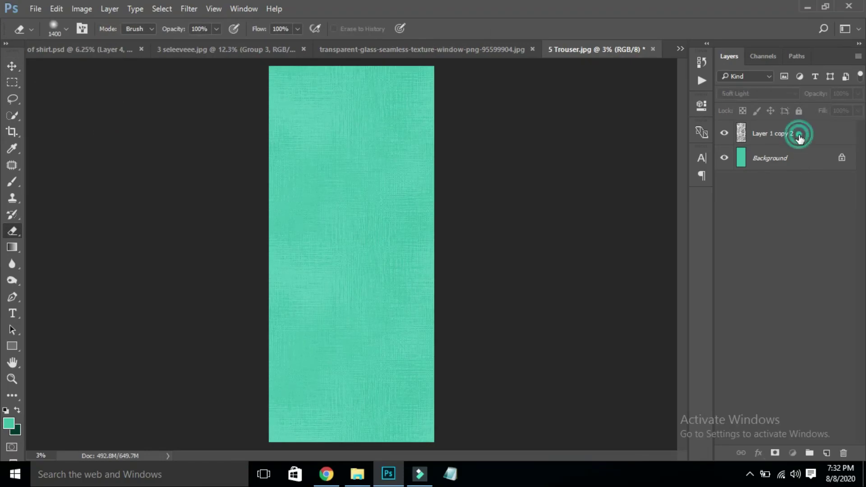
{"action": "key", "text": "bracketright"}
{"action": "key", "text": "bracketright"}
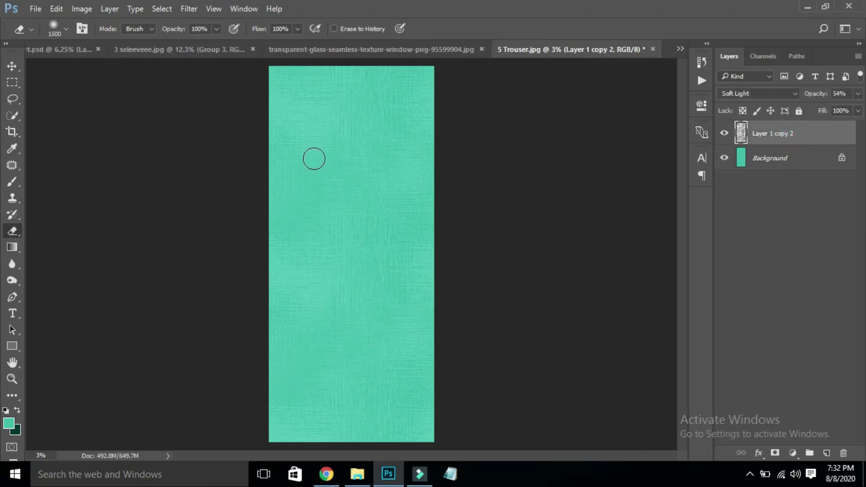
{"action": "key", "text": "bracketright"}
{"action": "key", "text": "bracketright"}
{"action": "key", "text": "bracketright"}
{"action": "key", "text": "bracketright"}
{"action": "key", "text": "bracketright"}
{"action": "key", "text": "bracketright"}
{"action": "key", "text": "bracketright"}
{"action": "key", "text": "bracketright"}
{"action": "key", "text": "bracketright"}
{"action": "key", "text": "bracketright"}
{"action": "key", "text": "bracketright"}
{"action": "key", "text": "bracketright"}
{"action": "key", "text": "bracketright"}
{"action": "key", "text": "bracketright"}
{"action": "key", "text": "bracketright"}
{"action": "mouse_move", "coordinate": [286, 75]}
{"action": "left_mouse_down"}
{"action": "mouse_move", "coordinate": [360, 150]}
{"action": "mouse_move", "coordinate": [425, 120]}
{"action": "mouse_move", "coordinate": [460, 163]}
{"action": "left_mouse_up"}
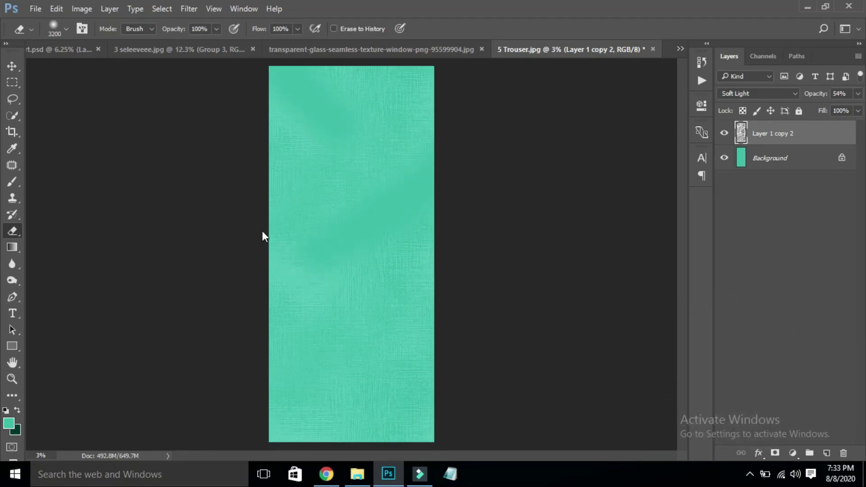
{"action": "key", "text": "bracketright"}
{"action": "key", "text": "bracketright"}
{"action": "key", "text": "bracketright"}
{"action": "left_click", "coordinate": [371, 292]}
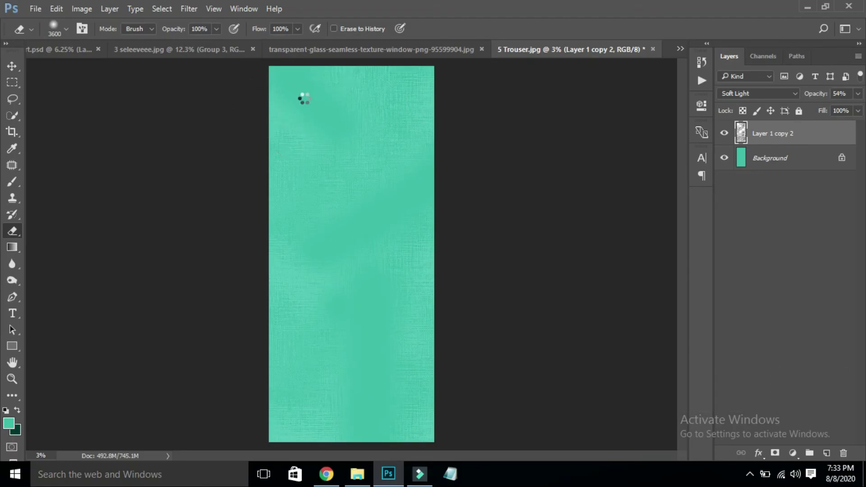
{"action": "left_click", "coordinate": [214, 53]}
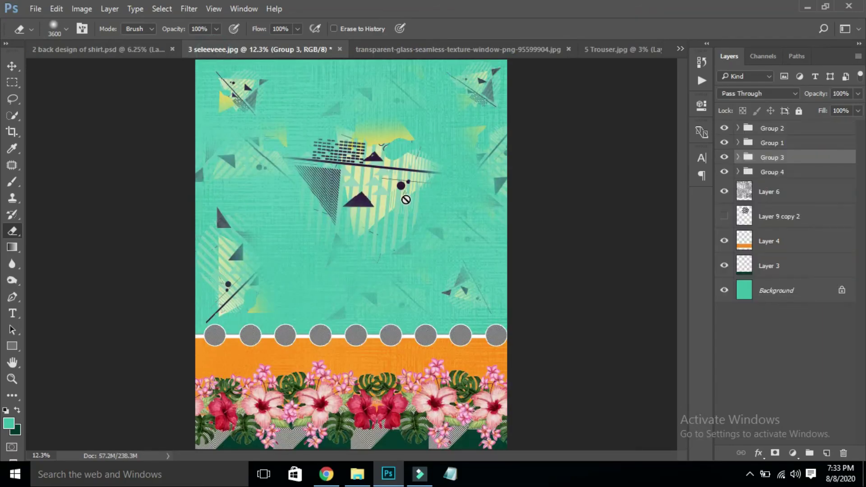